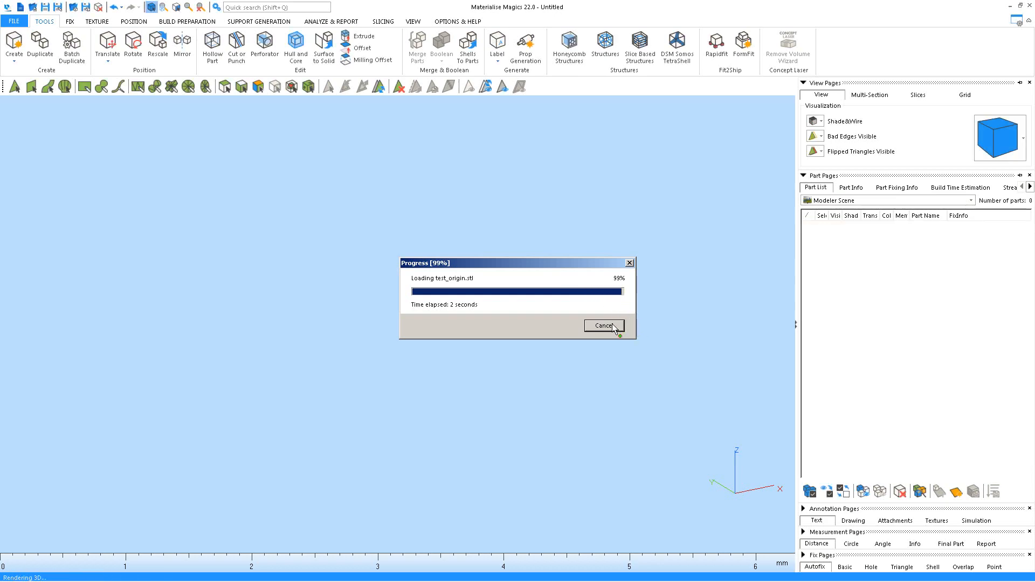
Change the test_origin part's colour in the Part List from pink to white
mouse_move(581, 319)
right_mouse_down()
mouse_move(591, 363)
mouse_move(455, 260)
mouse_move(507, 268)
mouse_move(574, 319)
right_mouse_up()
scroll(574, 320, "up", 5)
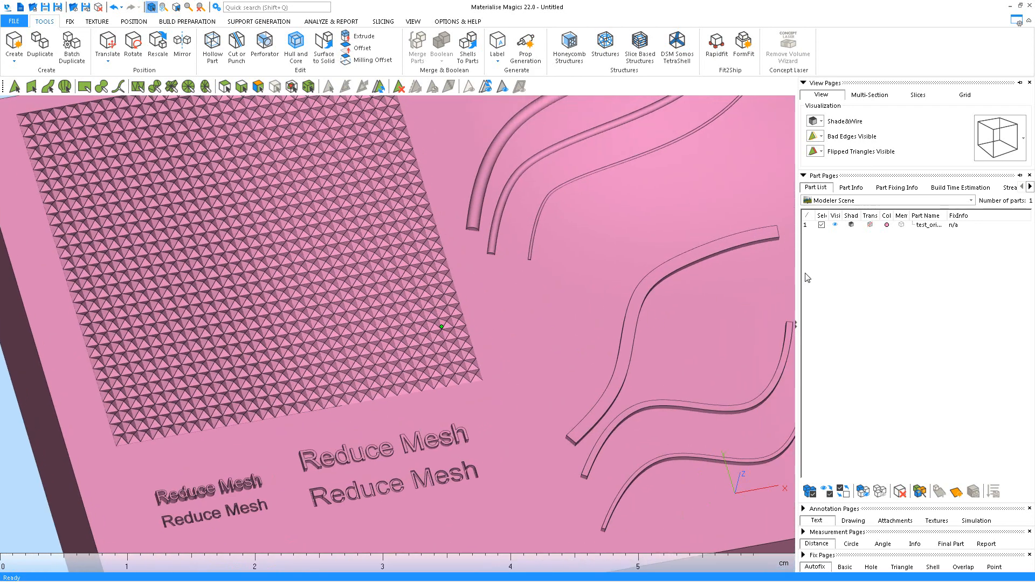
middle_click_drag(680, 269, 636, 308)
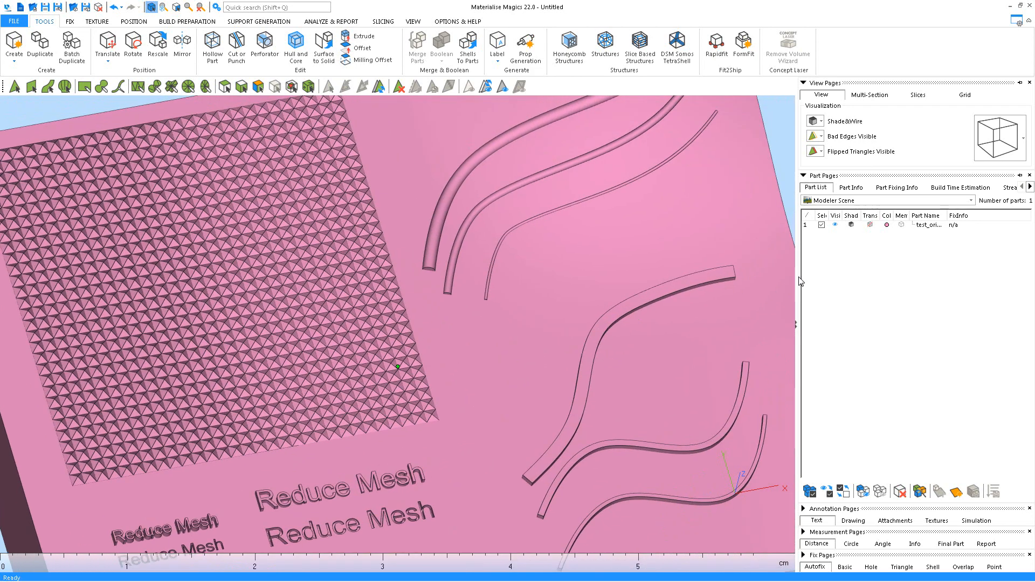
left_click(887, 224)
left_click(495, 281)
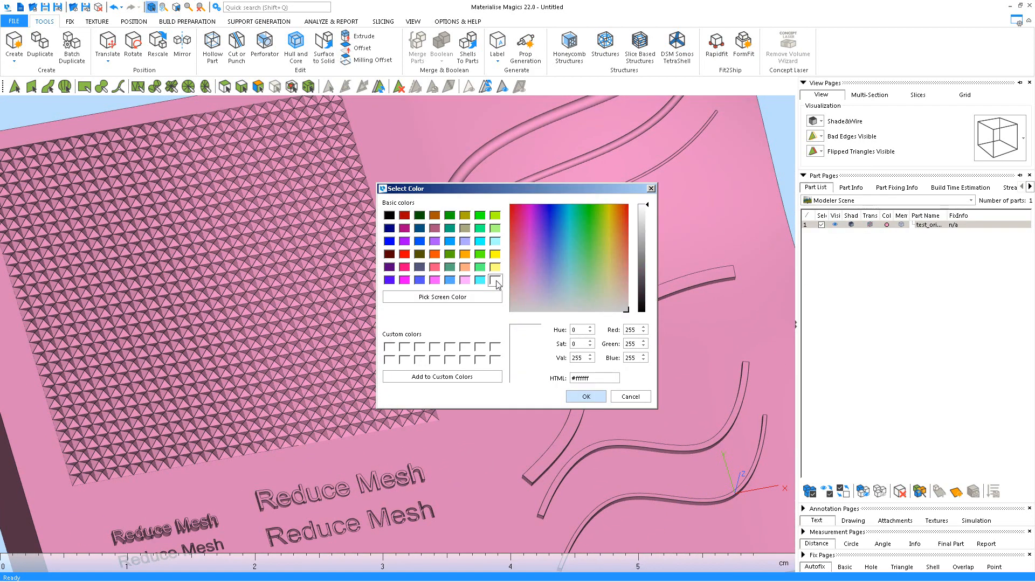
left_click(585, 396)
scroll(500, 319, "up", 6)
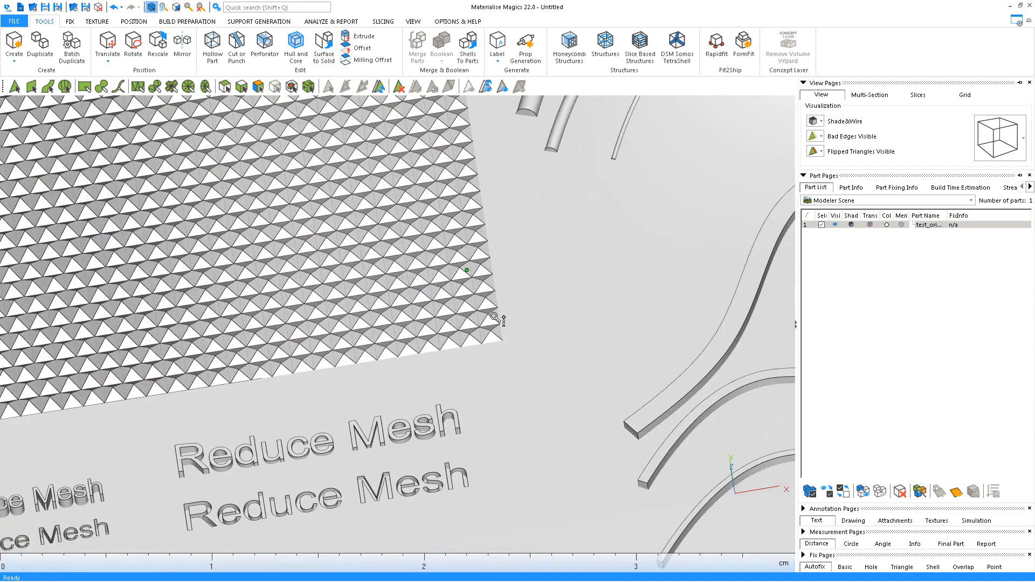
Show test_origin's part info and switch the display style from Shade&Wire to Triangle
left_click(853, 189)
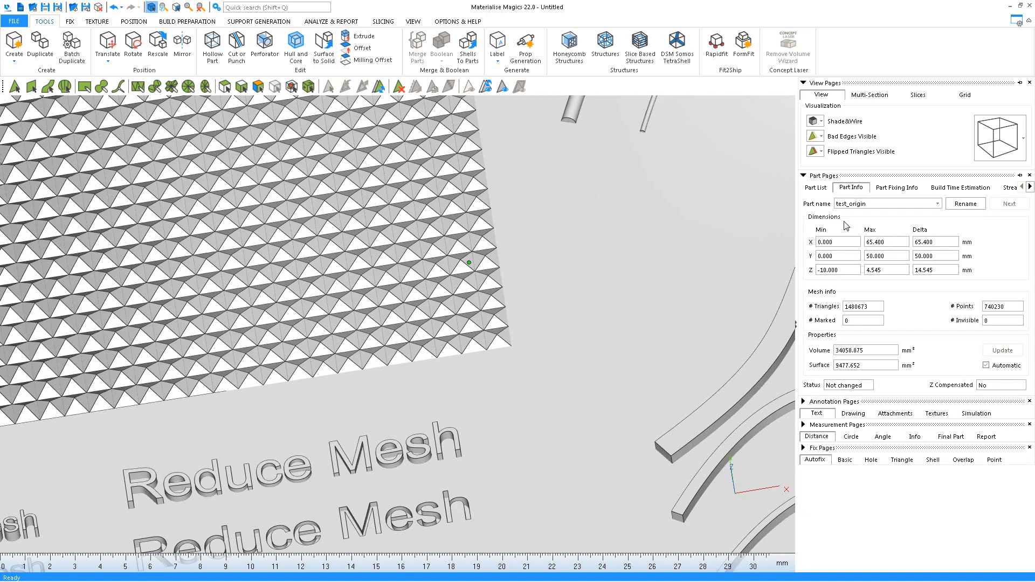
scroll(557, 312, "down", 2)
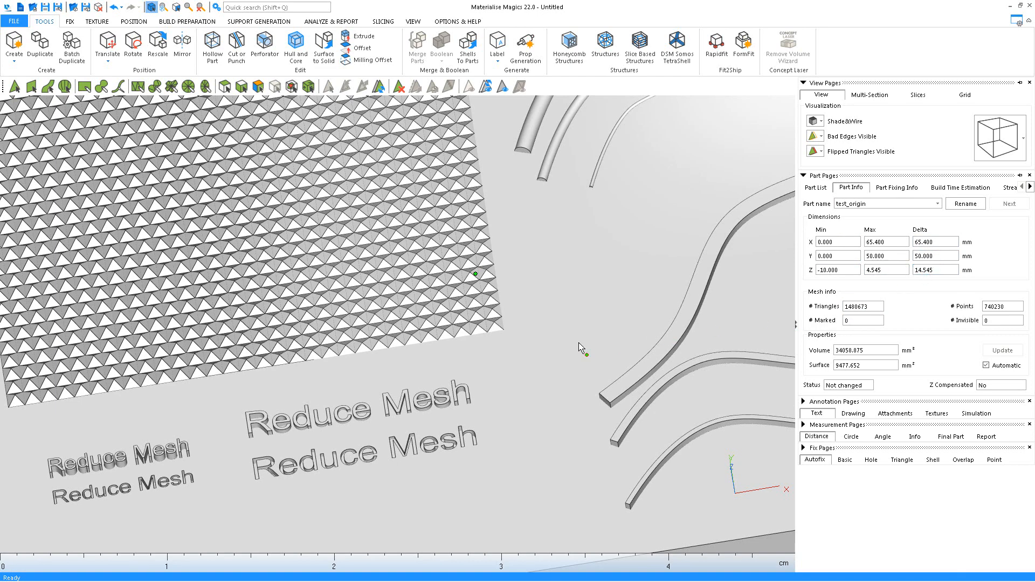
scroll(571, 344, "down", 2)
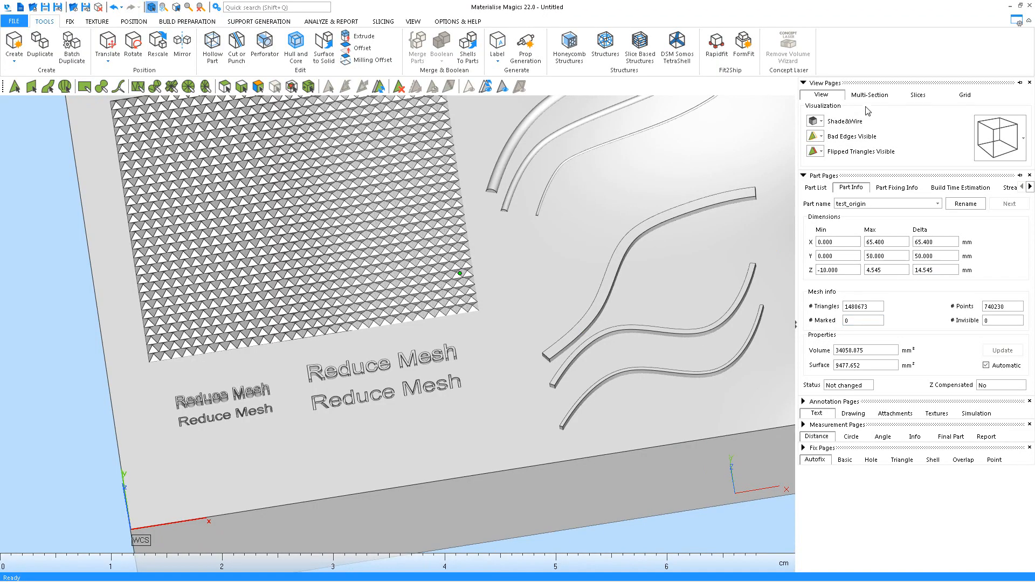
left_click(821, 123)
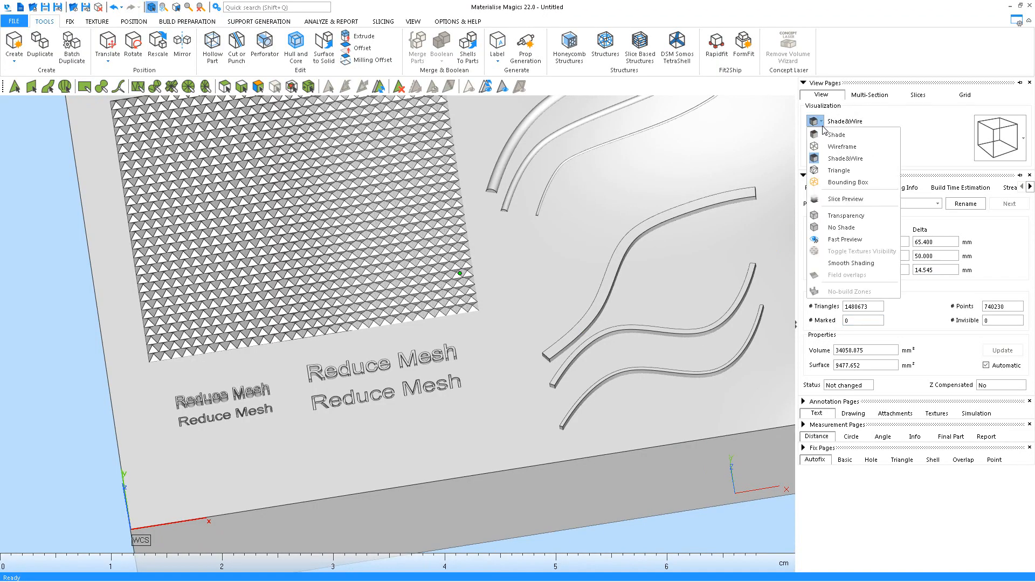
left_click(843, 170)
Tilt and pan across the triangle mesh to inspect the curved ribs
scroll(496, 330, "up", 2)
scroll(458, 312, "up", 6)
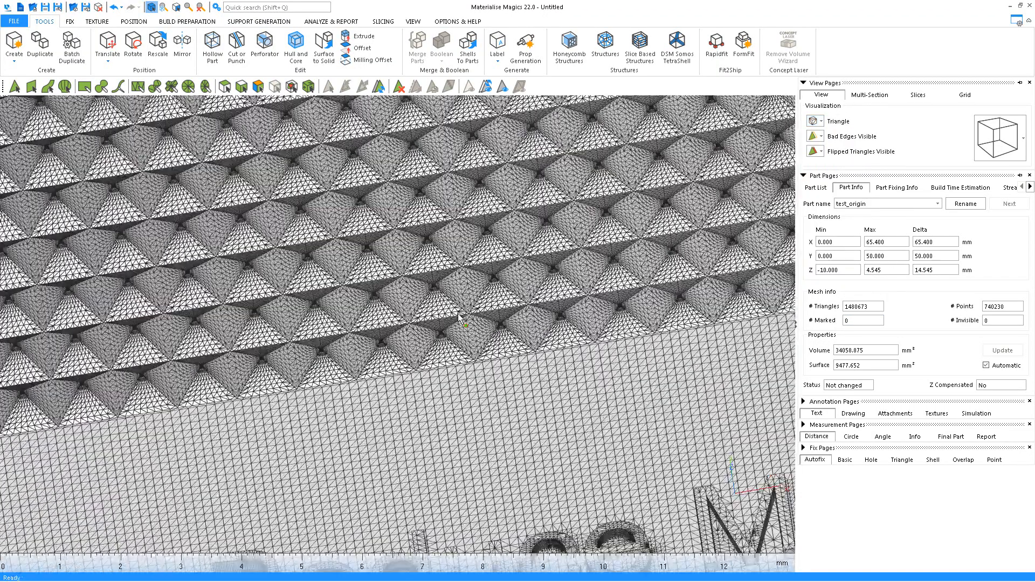
right_click_drag(458, 311, 478, 347)
scroll(485, 346, "down", 4)
middle_click_drag(620, 461, 267, 165)
middle_click_drag(574, 358, 420, 334)
scroll(422, 335, "up", 2)
right_click_drag(499, 344, 302, 345)
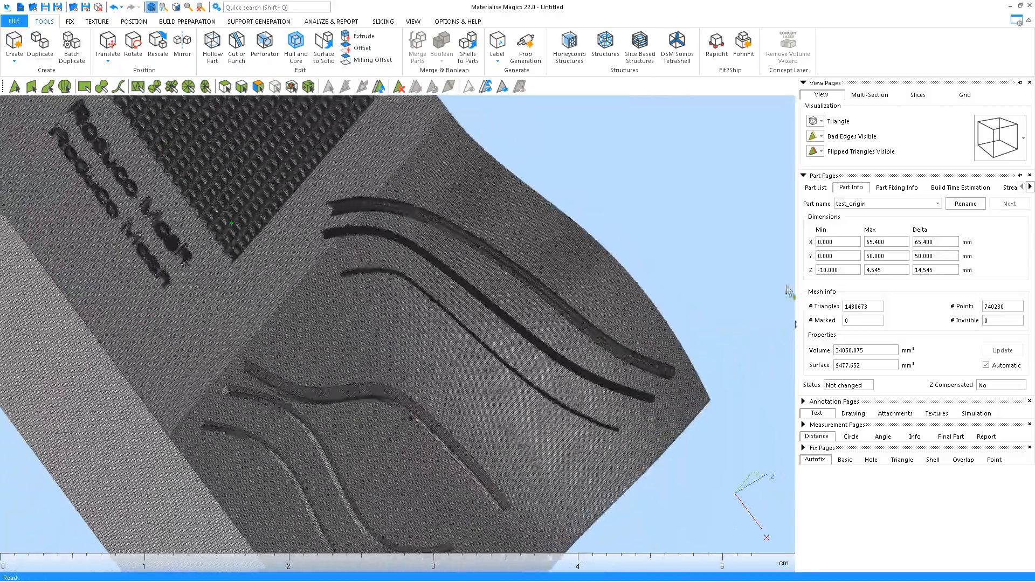
Switch to front, then top view, and pan to the raised Reduce text
left_click(995, 132)
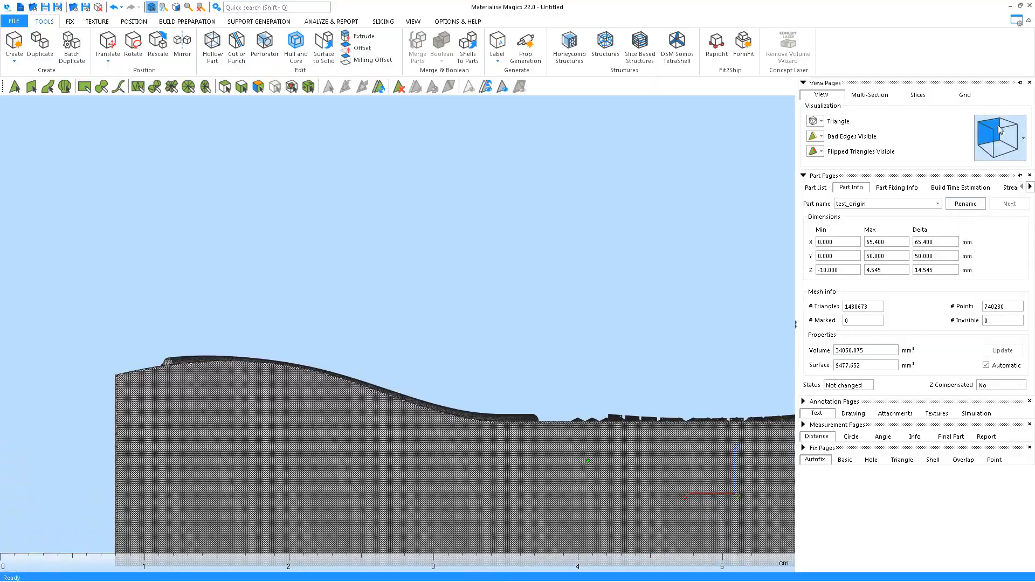
left_click(1003, 130)
middle_click_drag(397, 241, 652, 249)
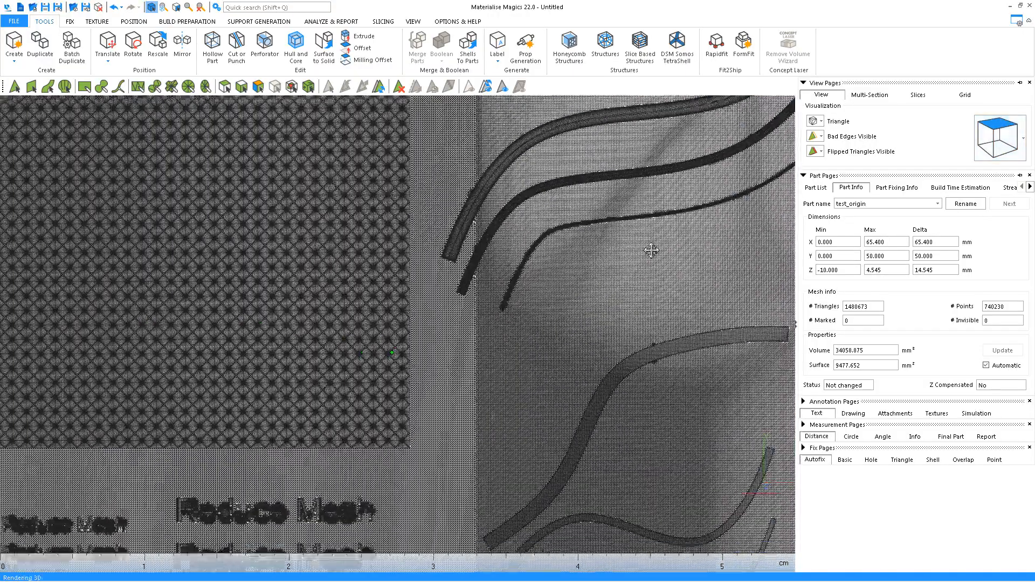
middle_click_drag(341, 443, 580, 360)
scroll(442, 311, "up", 3)
scroll(442, 311, "up", 4)
scroll(447, 375, "down", 2)
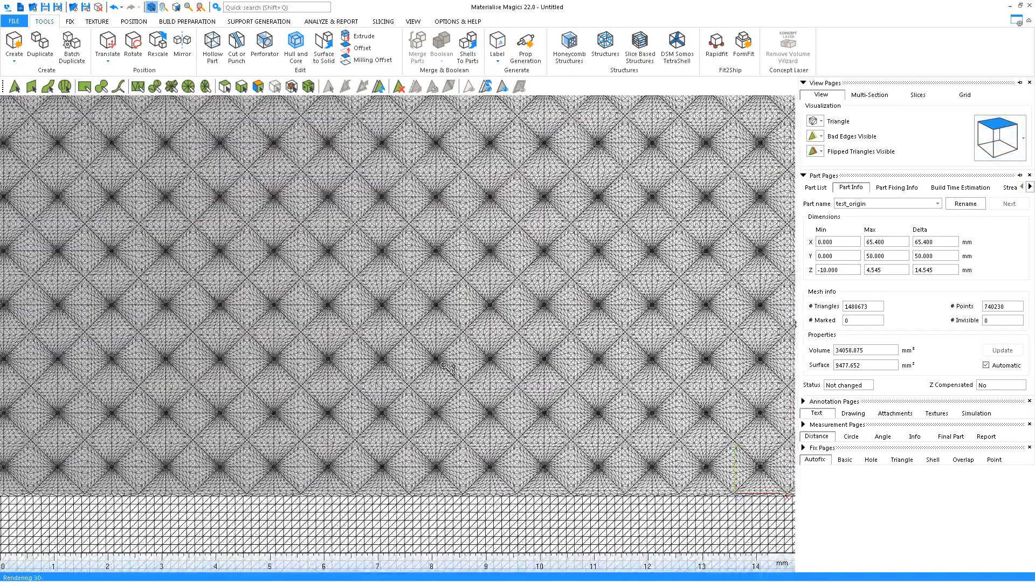
middle_click_drag(422, 403, 487, 239)
right_click_drag(428, 408, 435, 357)
Switch the plate to Shade display and rotate toward the Reduce Mesh text
left_click(816, 122)
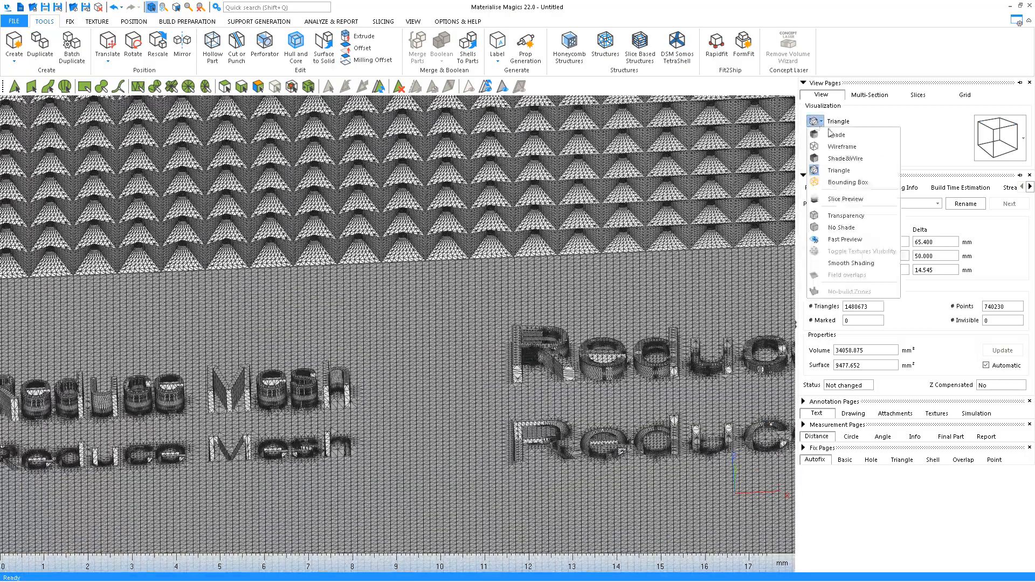
left_click(837, 136)
mouse_move(485, 323)
right_mouse_down()
mouse_move(438, 300)
mouse_move(381, 340)
mouse_move(405, 340)
mouse_move(260, 396)
right_mouse_up()
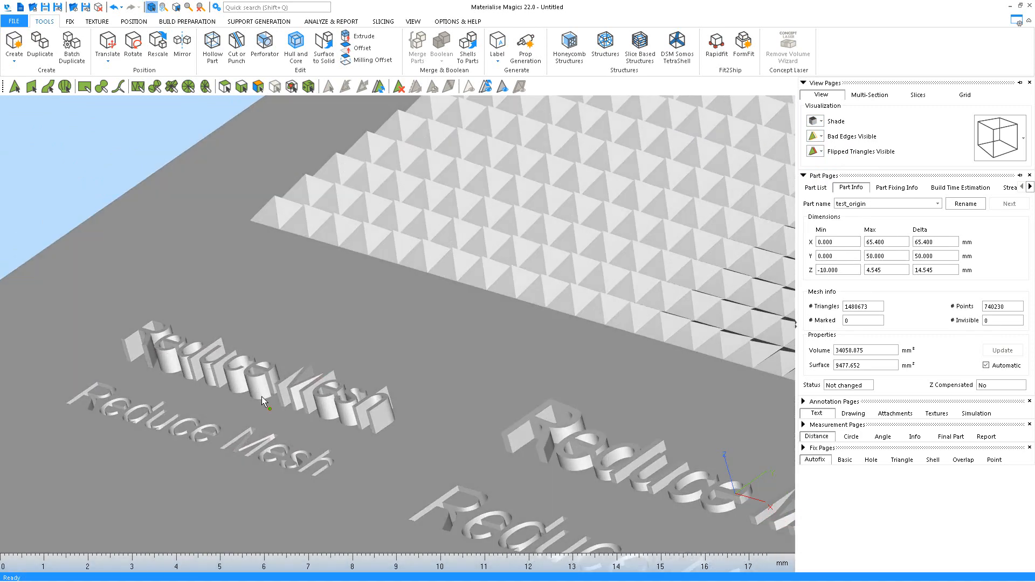
middle_click_drag(227, 454, 280, 374)
right_click_drag(279, 374, 423, 413)
scroll(376, 401, "up", 6)
scroll(458, 415, "down", 5)
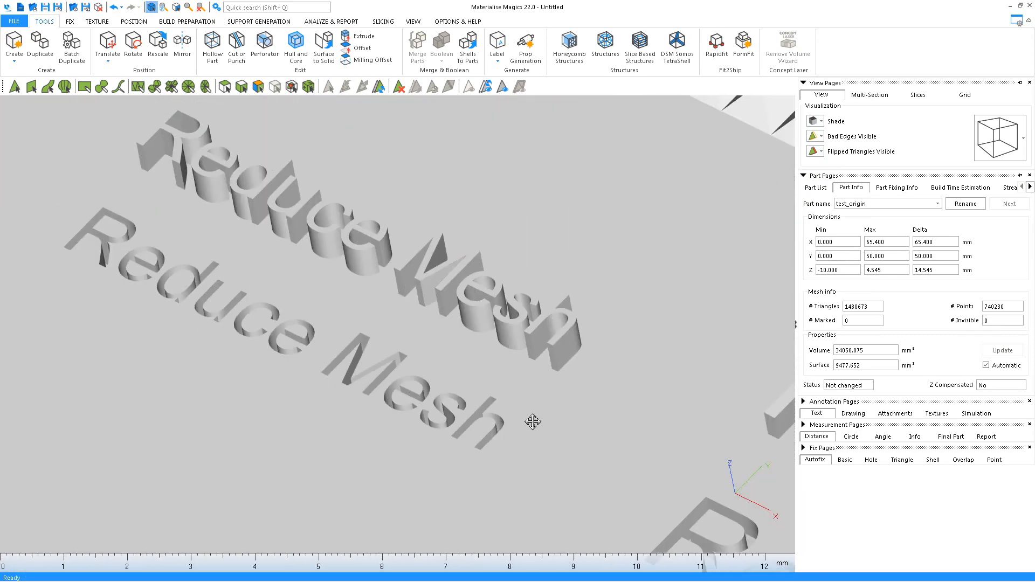
Pan and rotate to a near top-down view of the plate's texts
middle_click_drag(532, 423, 420, 283)
scroll(419, 329, "down", 5)
right_click_drag(306, 307, 423, 340)
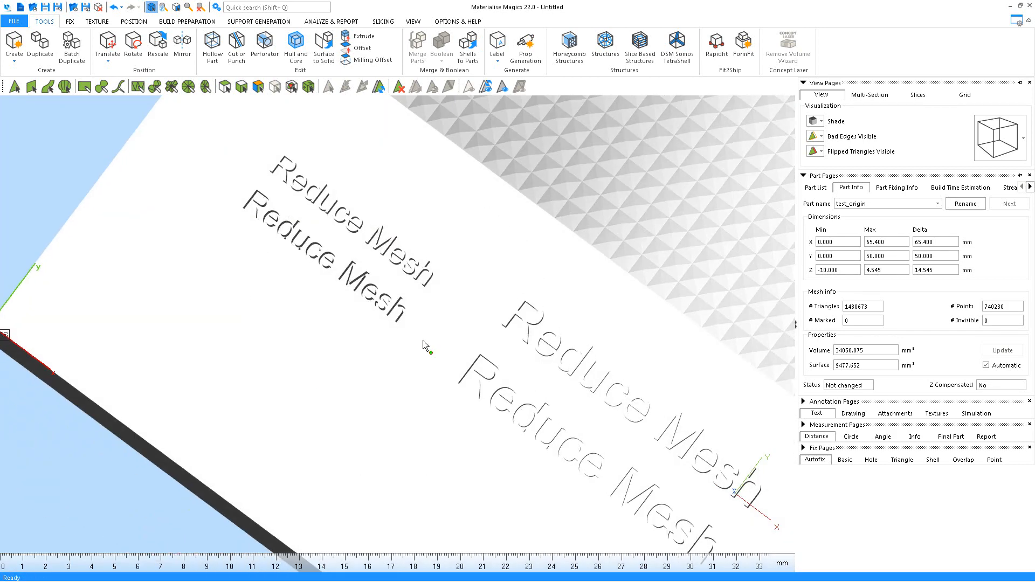
middle_click_drag(636, 269, 555, 324)
scroll(555, 323, "down", 3)
middle_click_drag(716, 278, 659, 317)
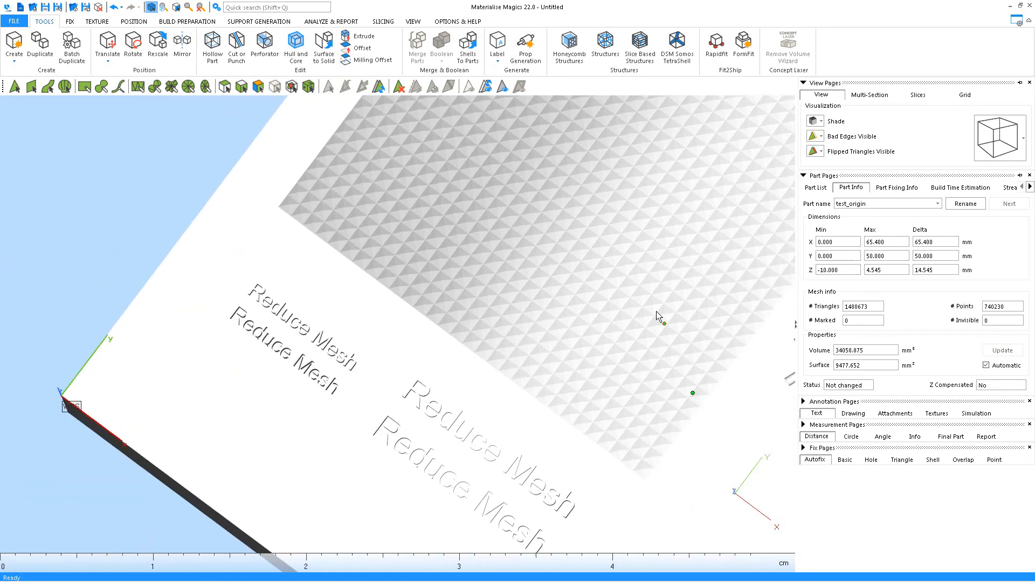
Return the plate to Triangle display and bring up the FIX tools
left_click(819, 122)
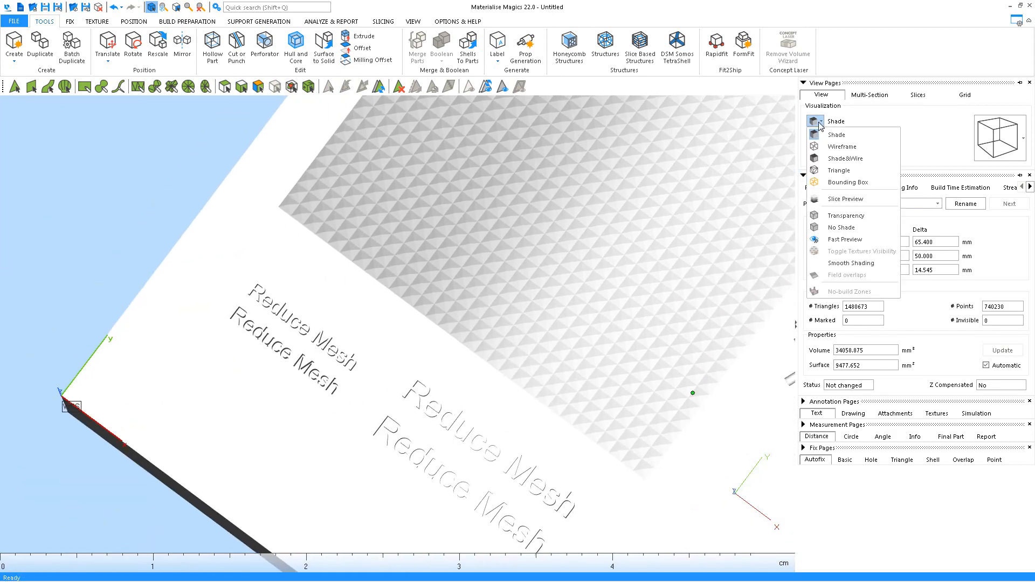
left_click(848, 175)
scroll(589, 138, "up", 1)
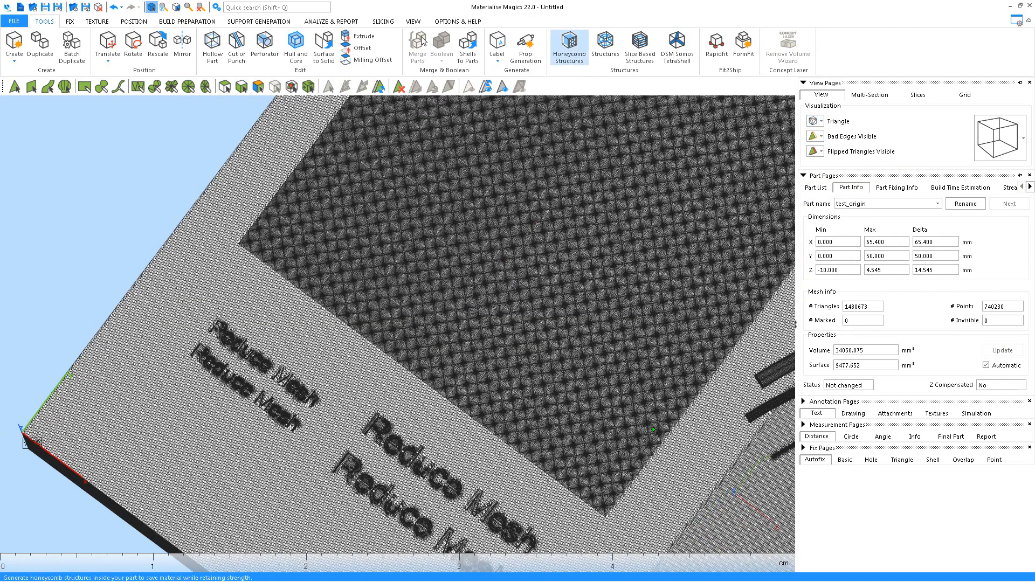
left_click(71, 22)
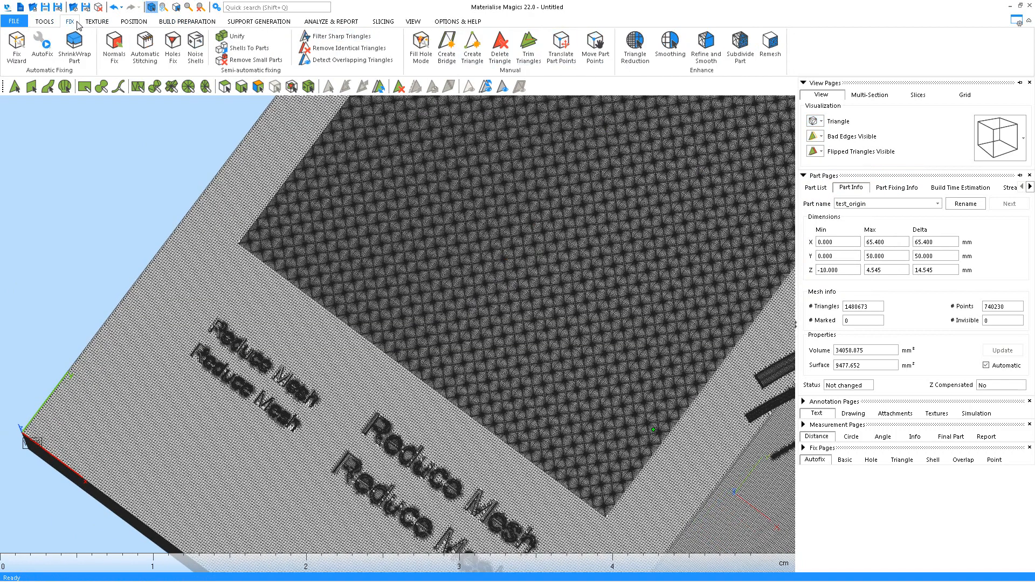
Run Triangle Reduction with 0.02 mm smallest detail, 2° max angle and 11 iterations
left_click(633, 54)
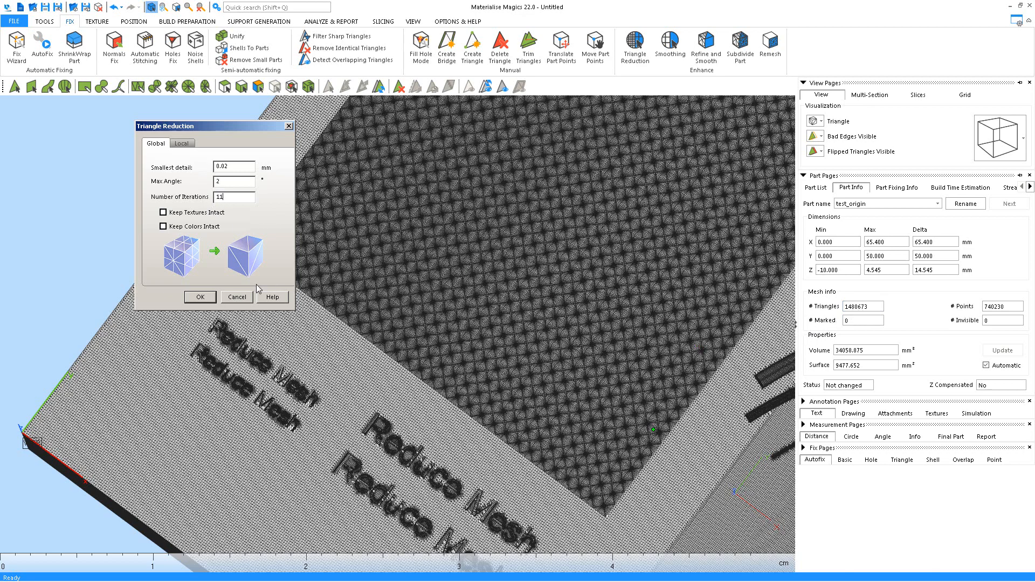
left_click(201, 298)
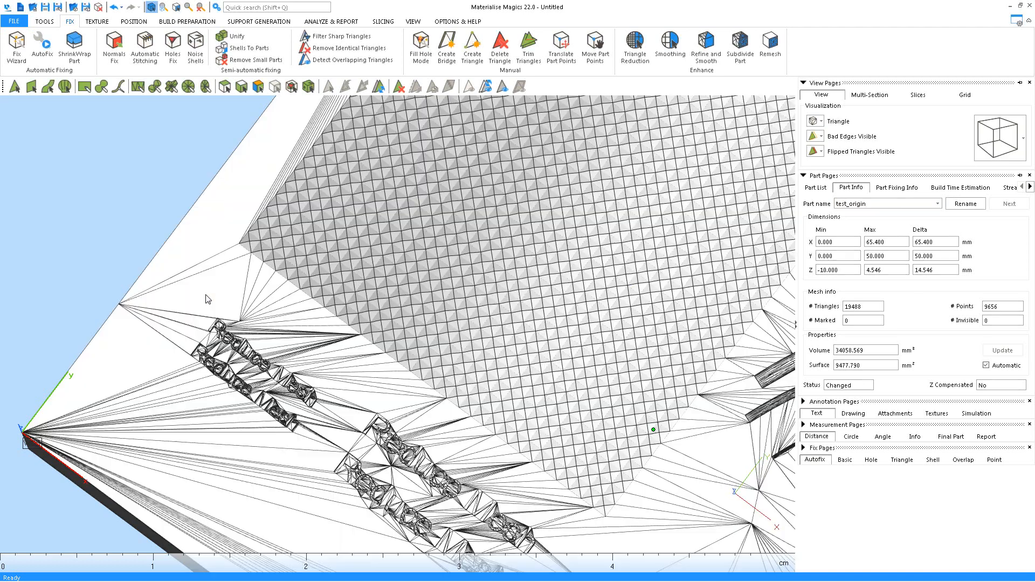
middle_click_drag(600, 267, 501, 226)
right_click_drag(636, 277, 609, 241)
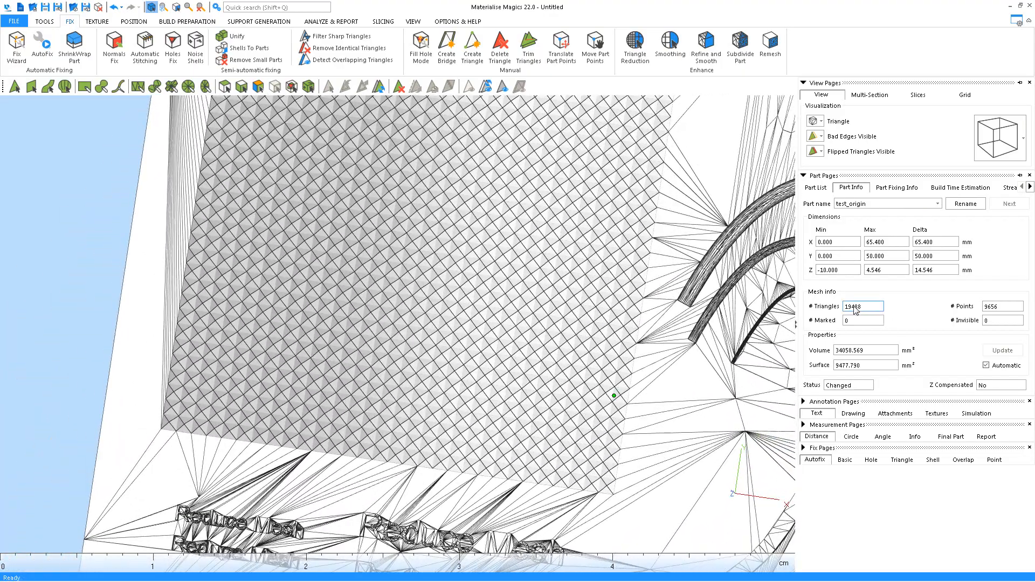
right_click_drag(496, 323, 459, 183)
scroll(490, 383, "up", 3)
middle_click_drag(460, 408, 519, 256)
scroll(519, 257, "up", 10)
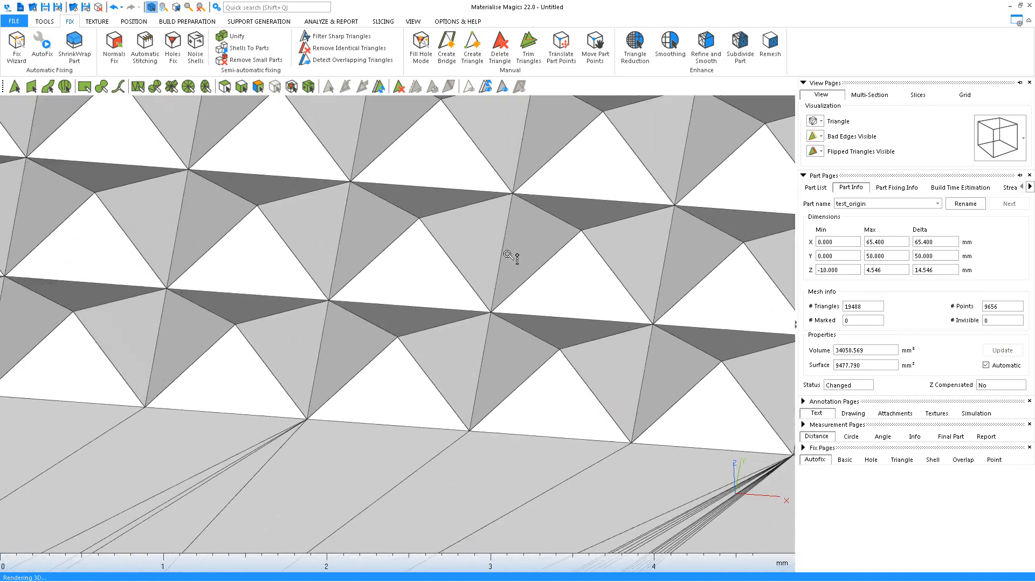
right_click_drag(514, 258, 440, 269)
scroll(439, 271, "down", 7)
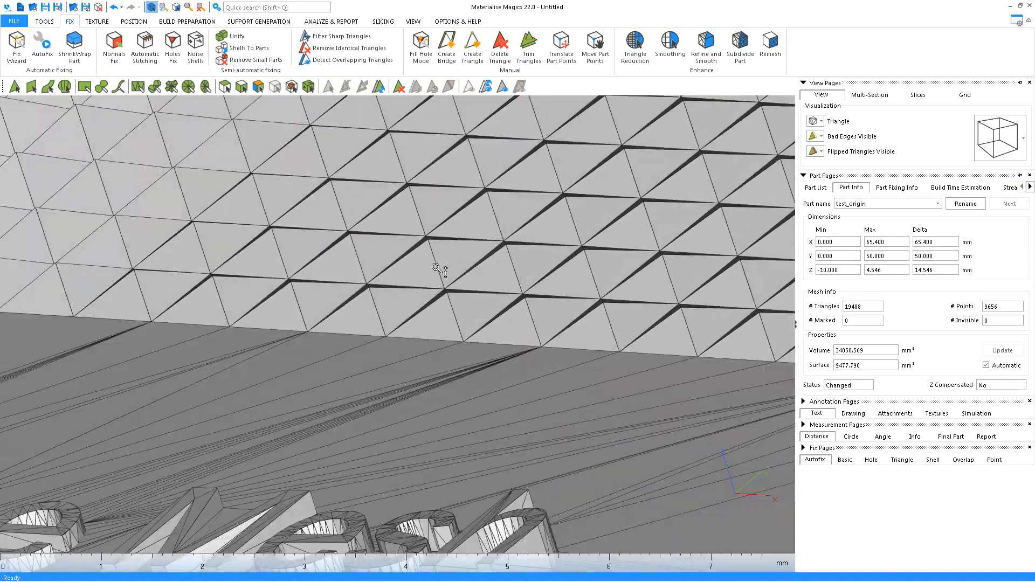
middle_click_drag(519, 292, 620, 153)
right_click_drag(517, 259, 480, 318)
middle_click_drag(479, 318, 555, 339)
right_click_drag(382, 381, 366, 416)
middle_click_drag(367, 415, 506, 413)
right_click_drag(472, 397, 458, 305)
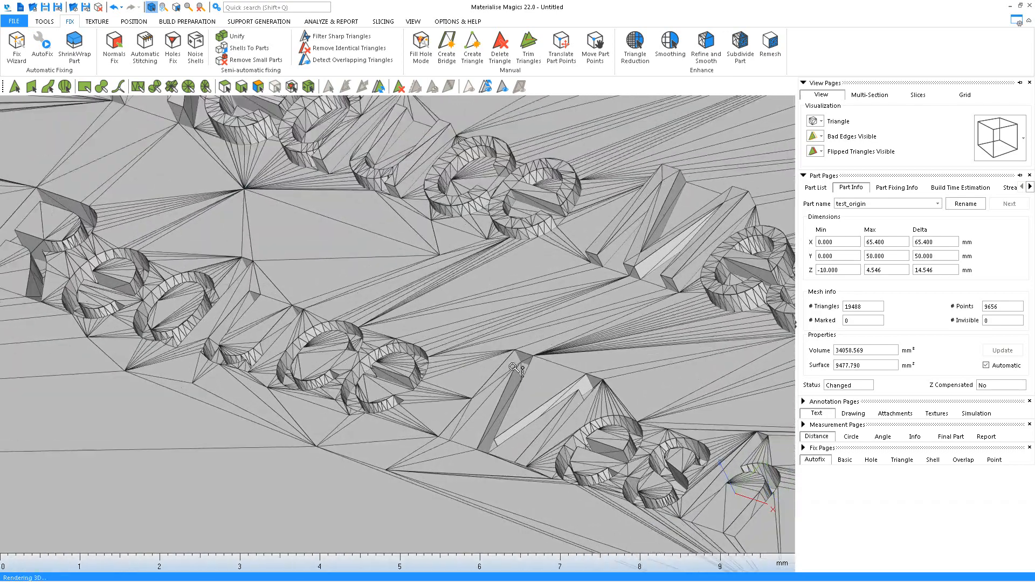
scroll(471, 378, "up", 4)
scroll(312, 358, "down", 5)
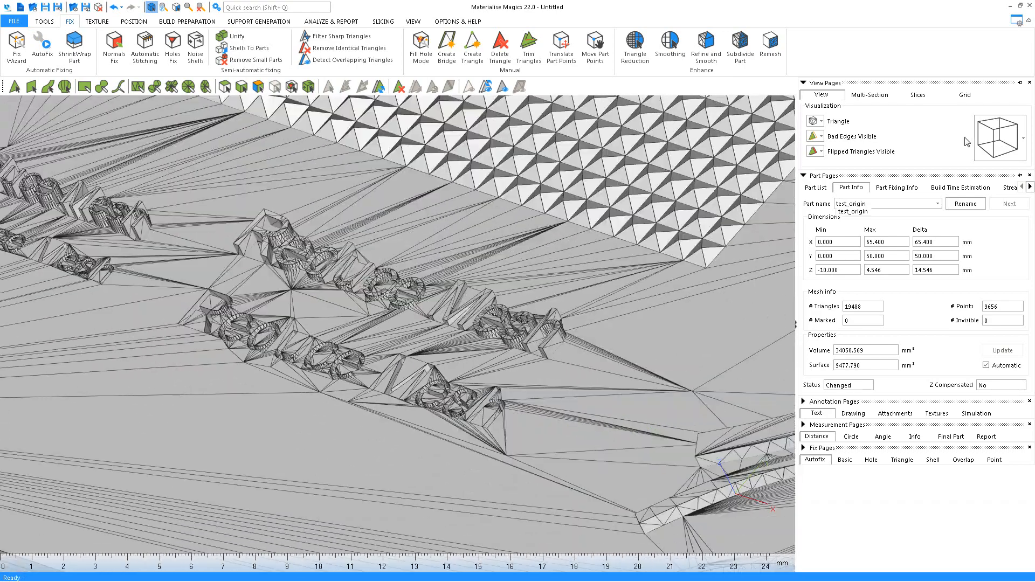
left_click(1000, 127)
middle_click_drag(494, 334, 263, 378)
scroll(263, 377, "down", 4)
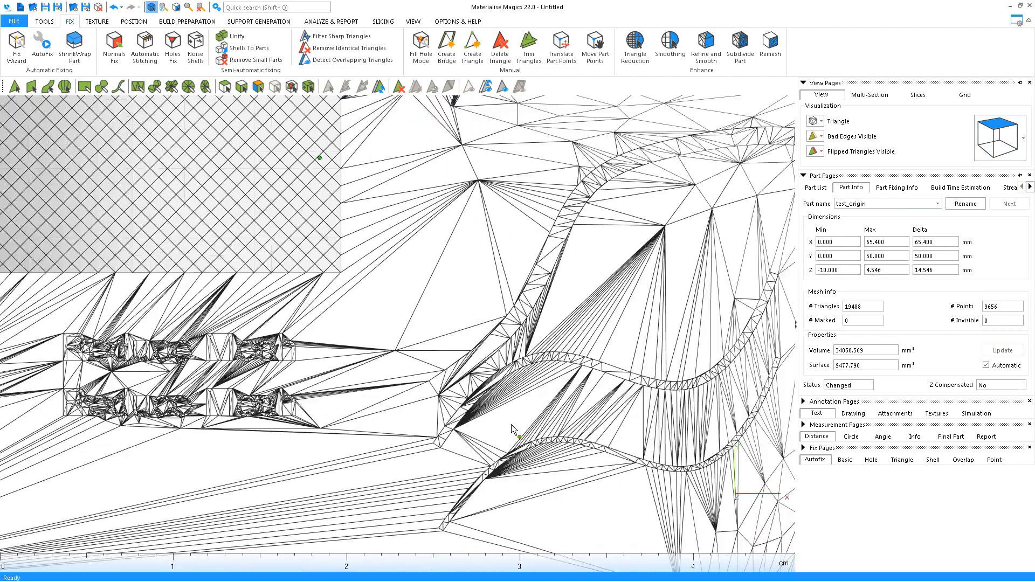
middle_click_drag(501, 399, 405, 387)
right_click_drag(474, 415, 545, 337)
middle_click_drag(420, 436, 444, 393)
scroll(445, 393, "up", 6)
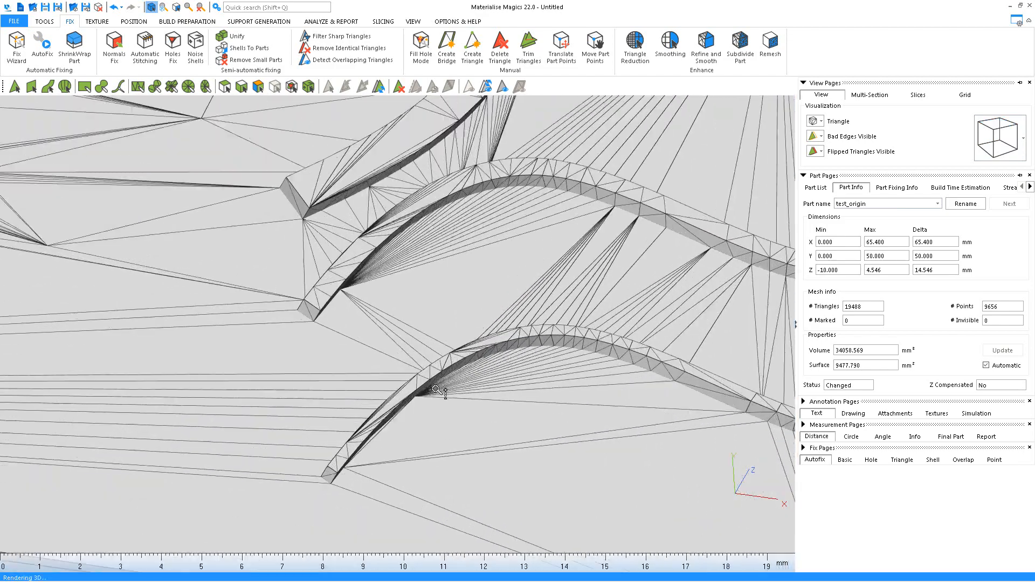
right_click_drag(544, 334, 587, 302)
middle_click_drag(461, 310, 477, 336)
right_click_drag(477, 336, 480, 288)
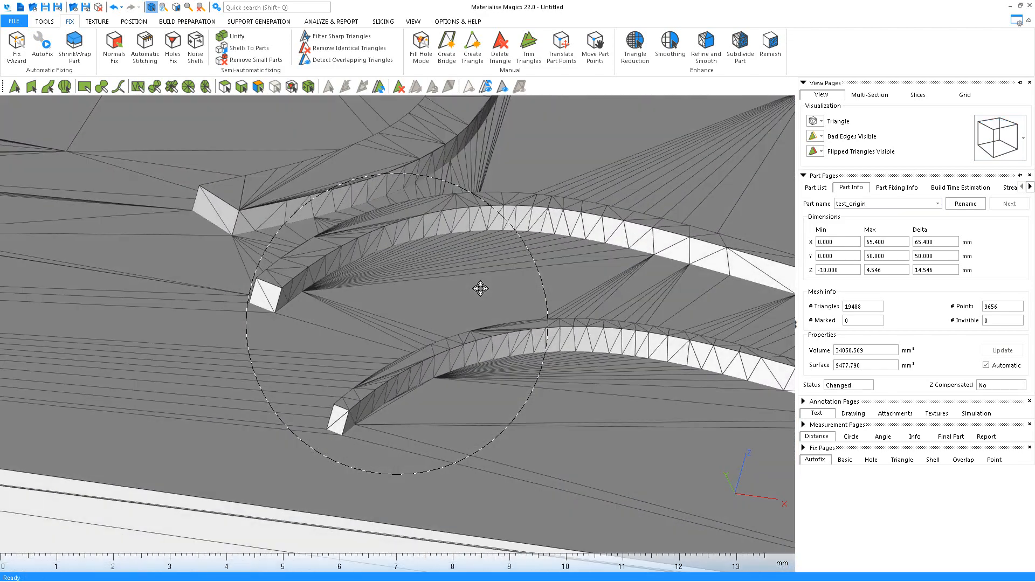
scroll(462, 275, "down", 4)
middle_click_drag(445, 247, 459, 443)
middle_click_drag(419, 291, 511, 420)
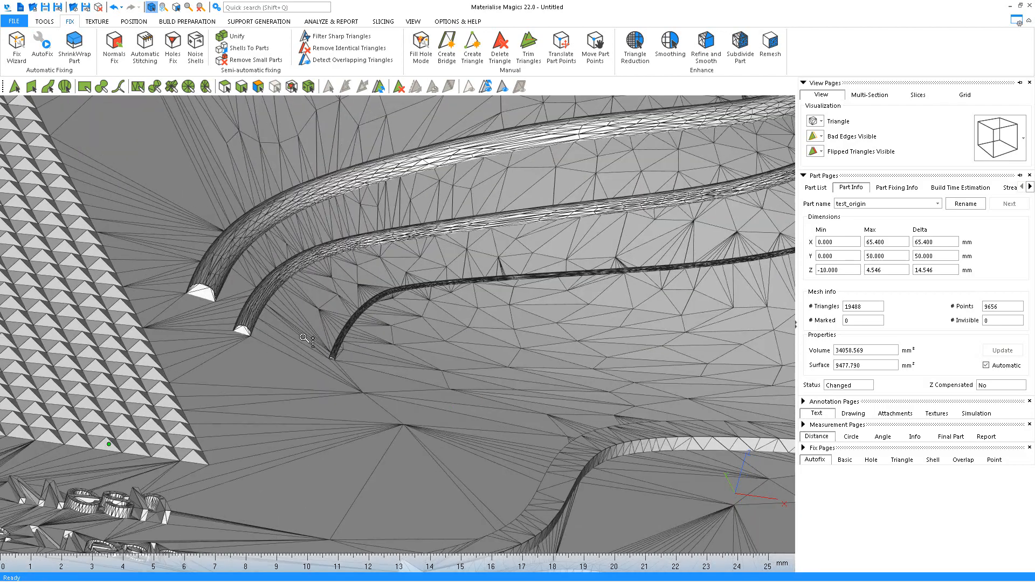
scroll(323, 356, "up", 8)
scroll(323, 357, "up", 4)
right_click_drag(399, 398, 349, 421)
scroll(349, 423, "down", 8)
right_click_drag(358, 365, 319, 341)
scroll(467, 337, "up", 2)
scroll(423, 324, "down", 7)
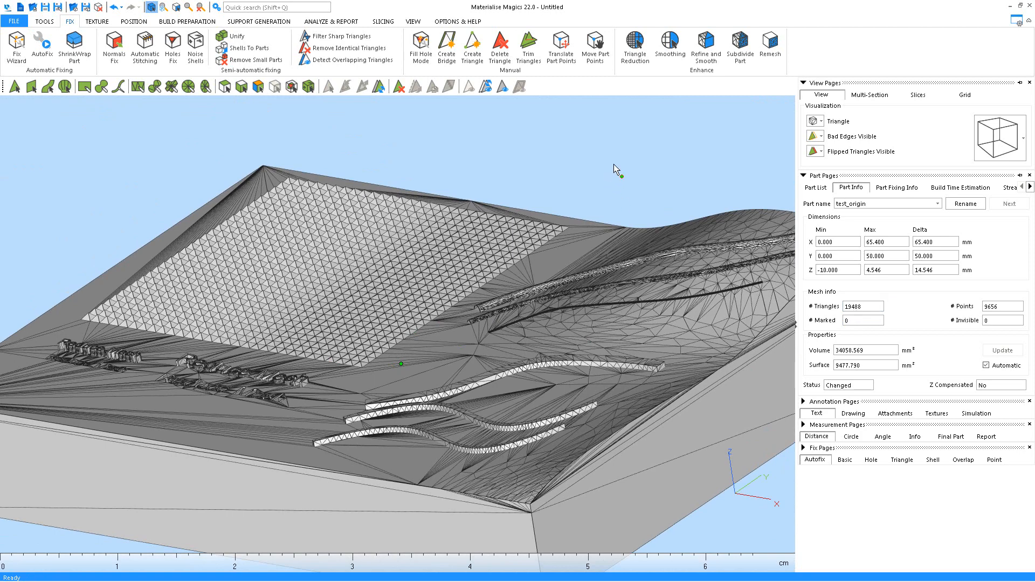
left_click(1000, 131)
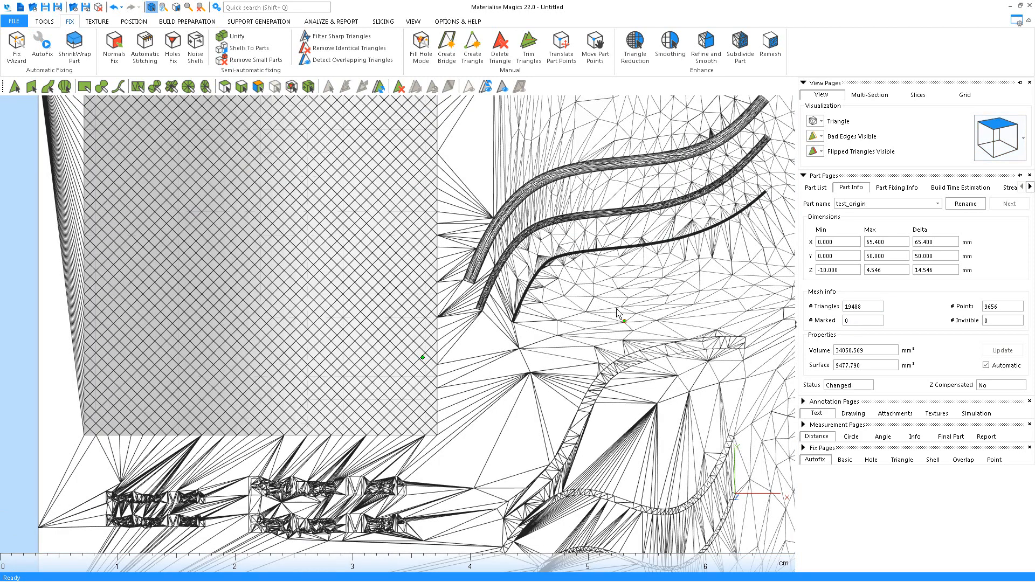
scroll(664, 237, "down", 3)
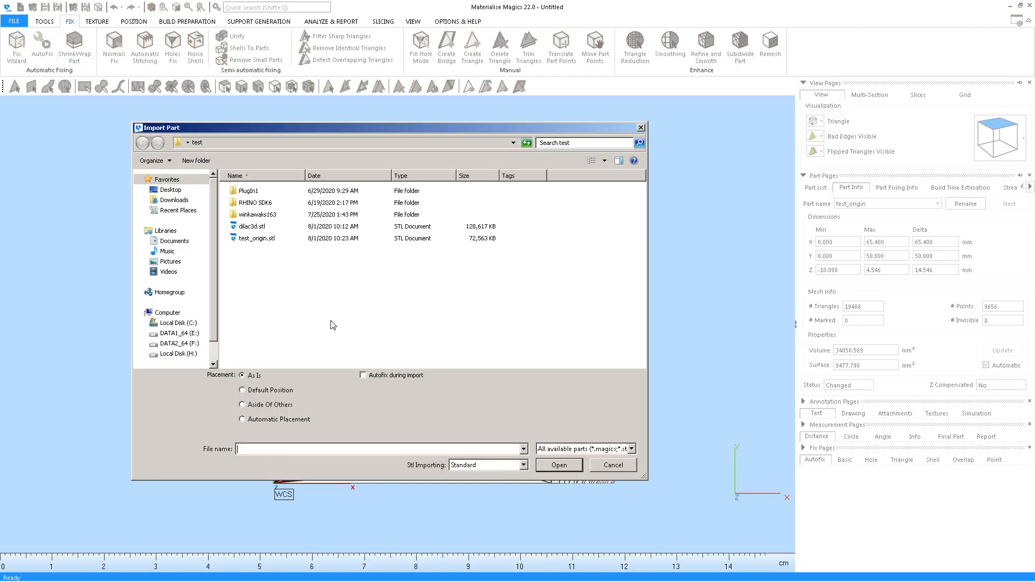
Import test_origin.stl from the test folder as a second part
double_click(253, 238)
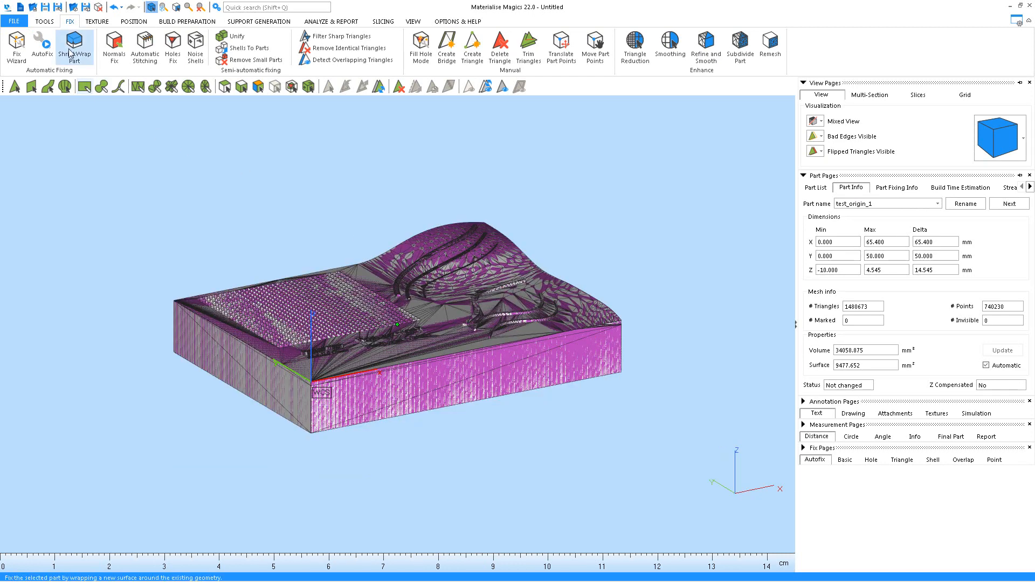
scroll(59, 62, "down", 2)
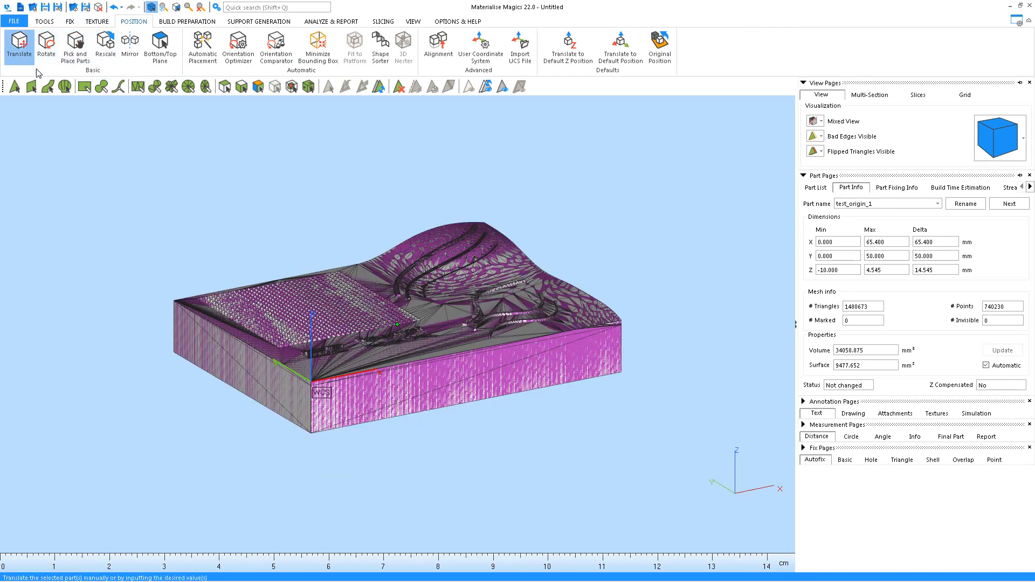
Translate the original plate -69.604 mm along X so it sits beside the reduced plate
left_click(19, 43)
left_click_drag(399, 419, 76, 513)
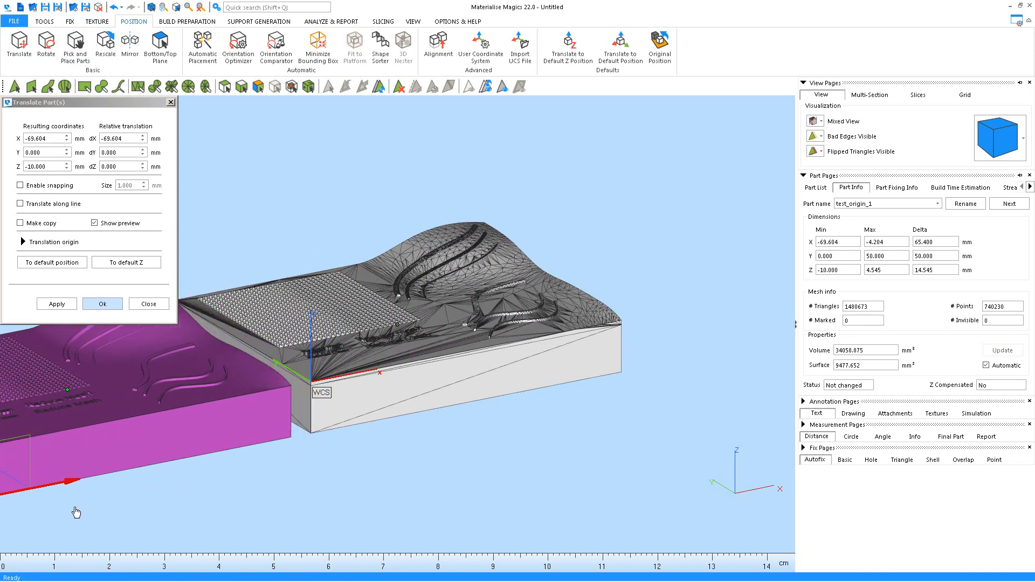
left_click(103, 305)
middle_click_drag(656, 272, 746, 247)
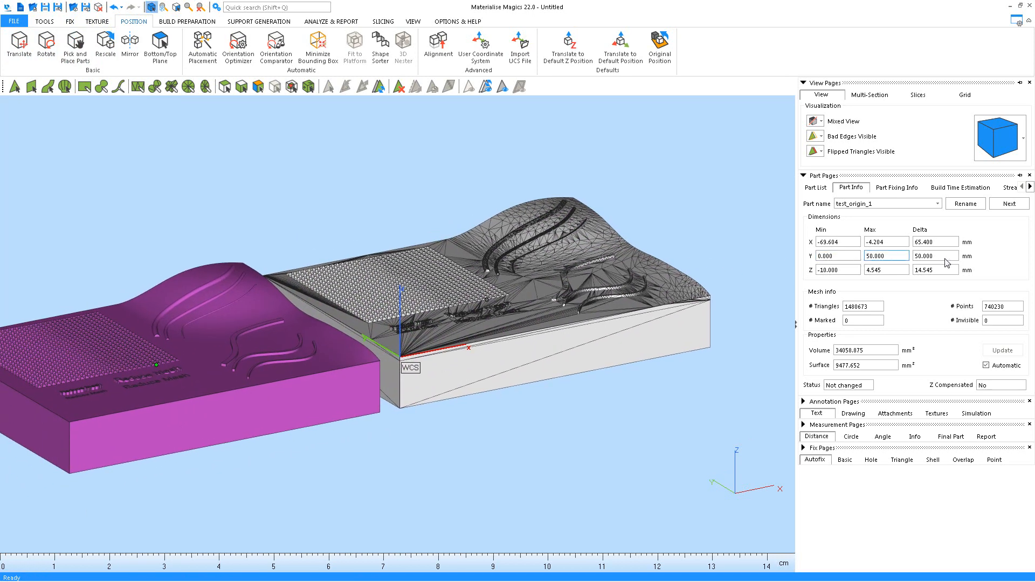
left_click(816, 188)
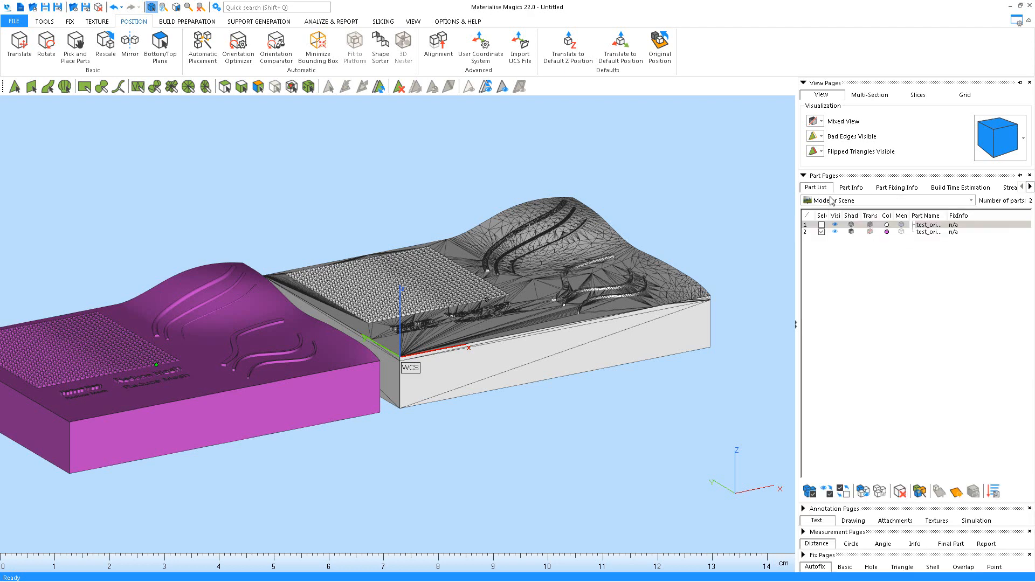
left_click(887, 232)
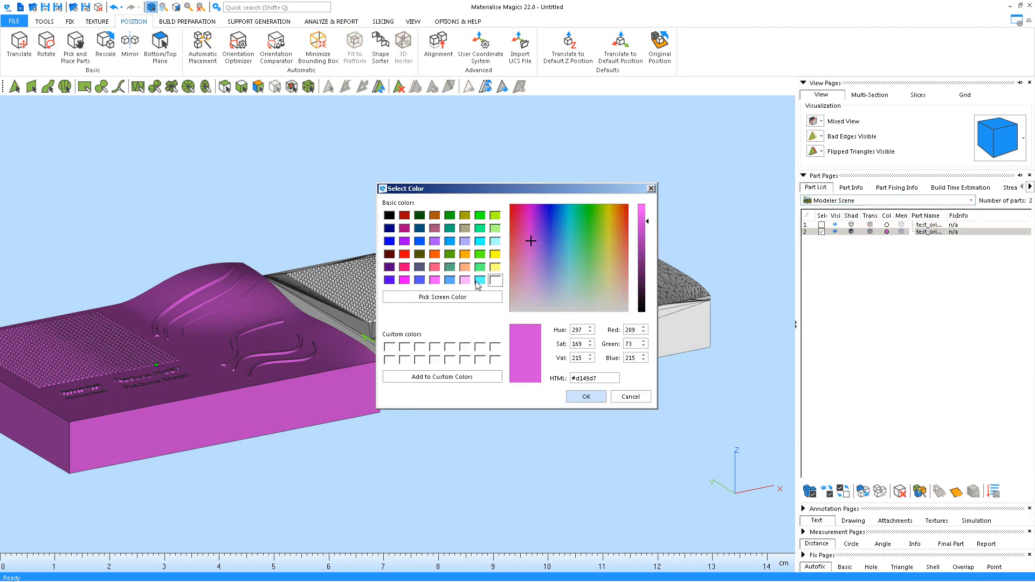
Make part 2, the original plate, light green (#55ff7f)
left_click(480, 268)
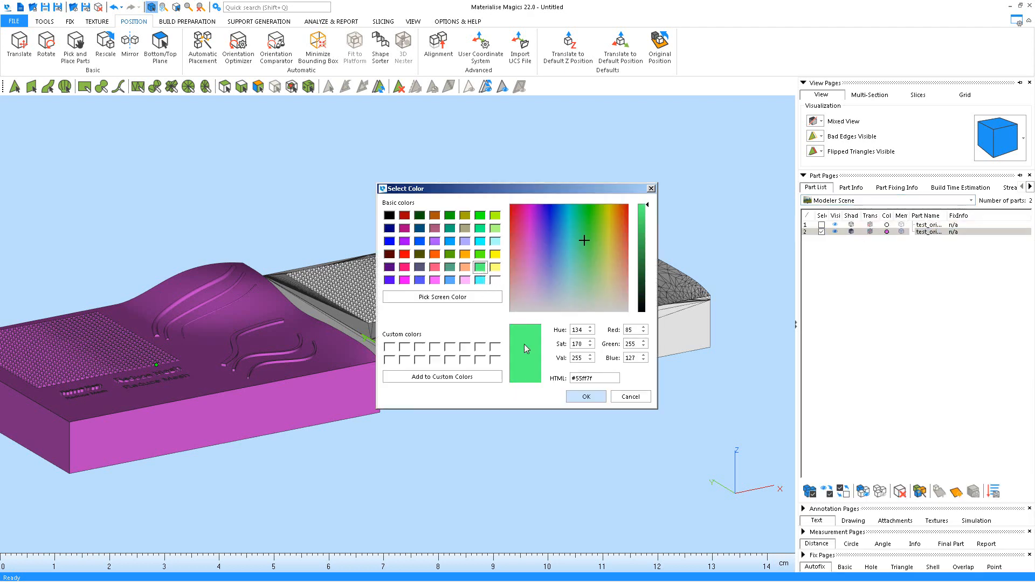
left_click(586, 397)
right_click_drag(452, 375, 732, 240)
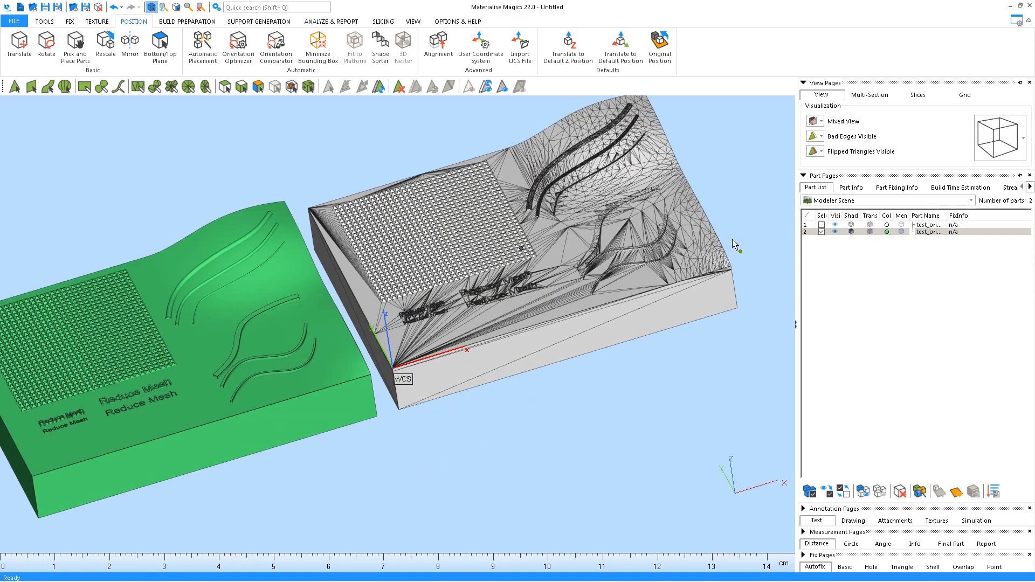
Display both plates in Triangle mode with their edges visible
left_click(821, 121)
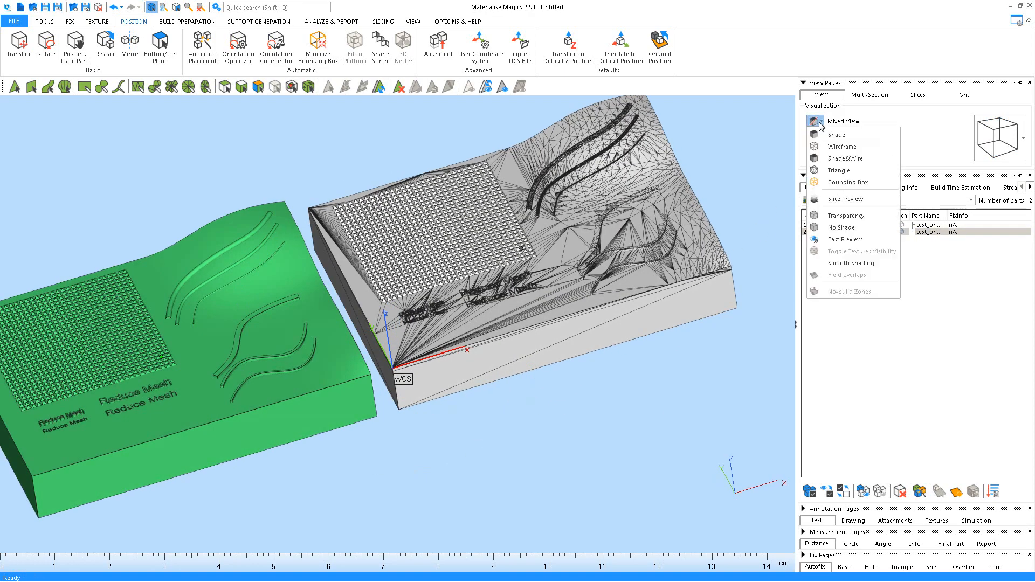
left_click(844, 172)
right_click_drag(467, 349, 474, 360)
middle_click_drag(474, 360, 561, 347)
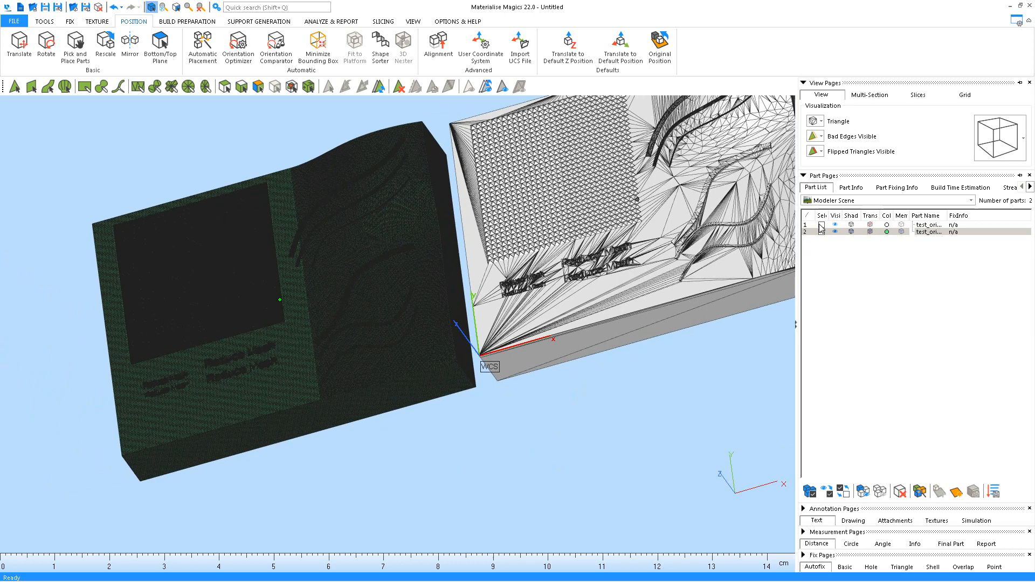
left_click(852, 188)
middle_click_drag(382, 287, 350, 322)
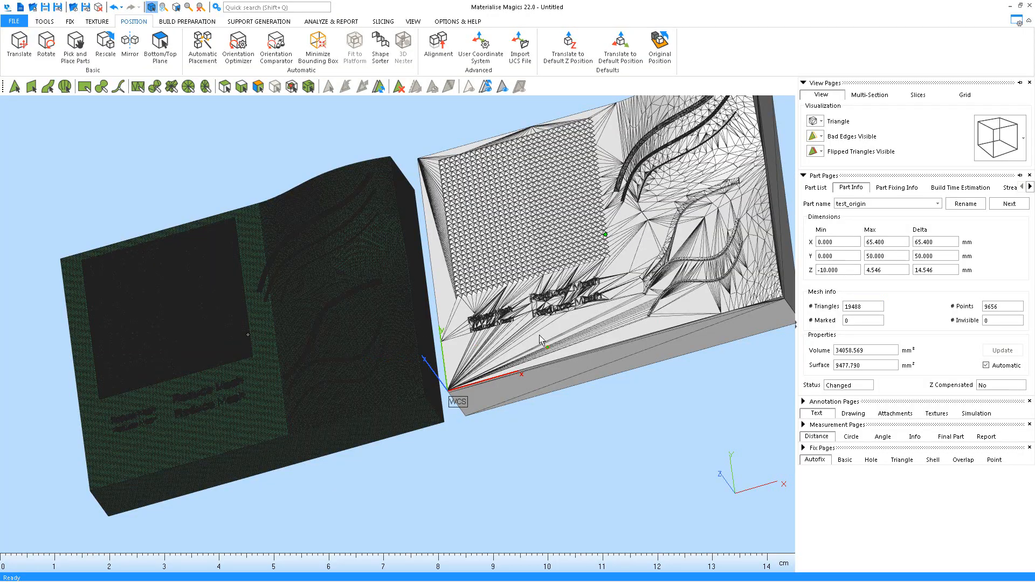
scroll(402, 312, "up", 10)
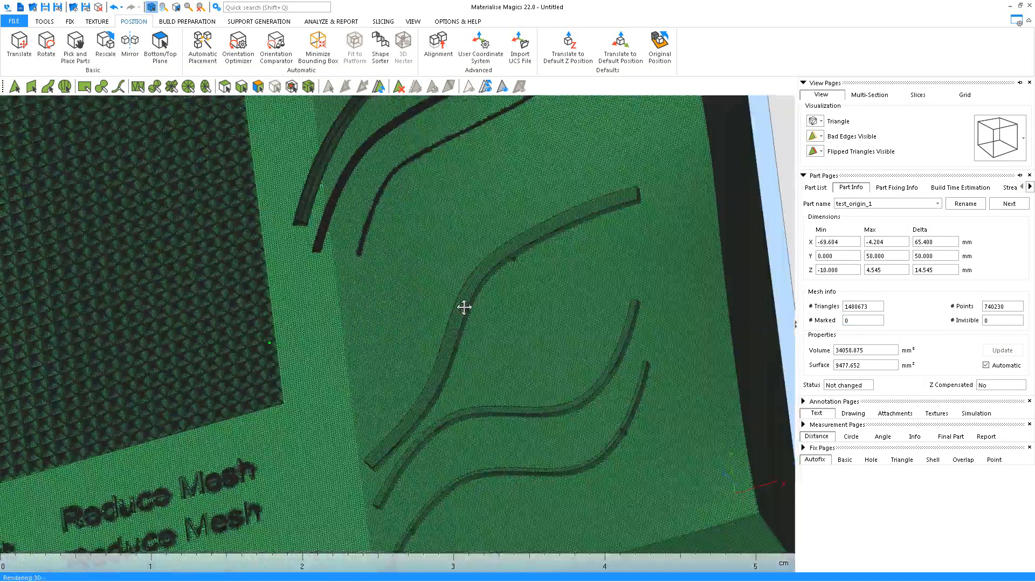
scroll(377, 281, "down", 5)
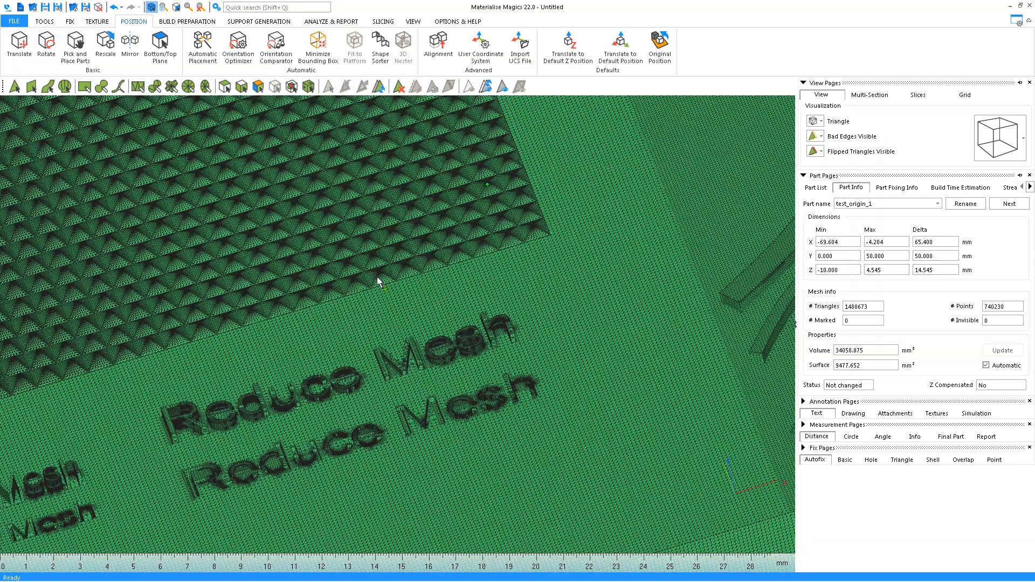
middle_click_drag(539, 305, 354, 367)
scroll(364, 360, "down", 4)
middle_click_drag(685, 243, 200, 420)
right_click_drag(411, 371, 411, 370)
scroll(412, 369, "up", 5)
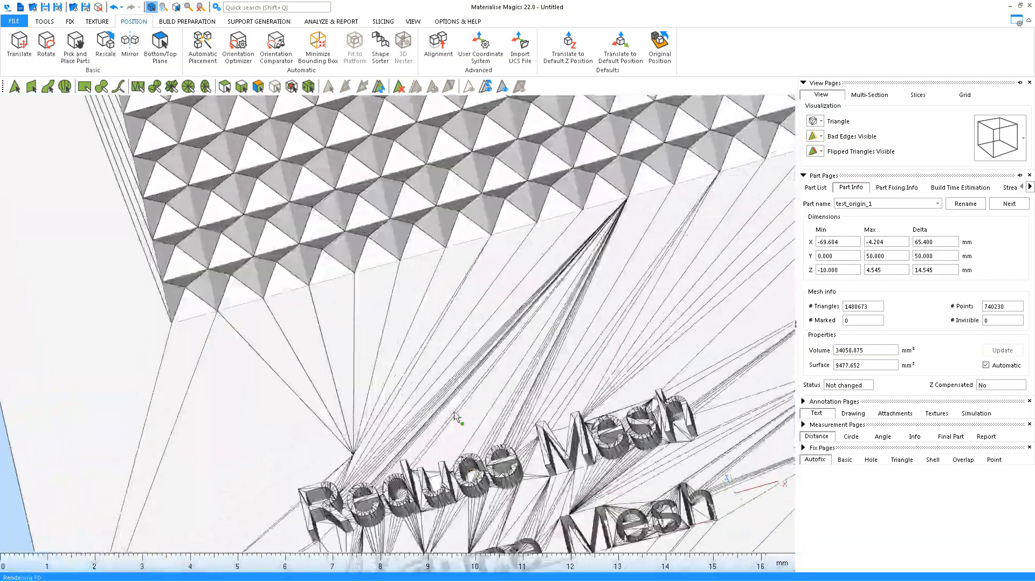
scroll(426, 345, "up", 6)
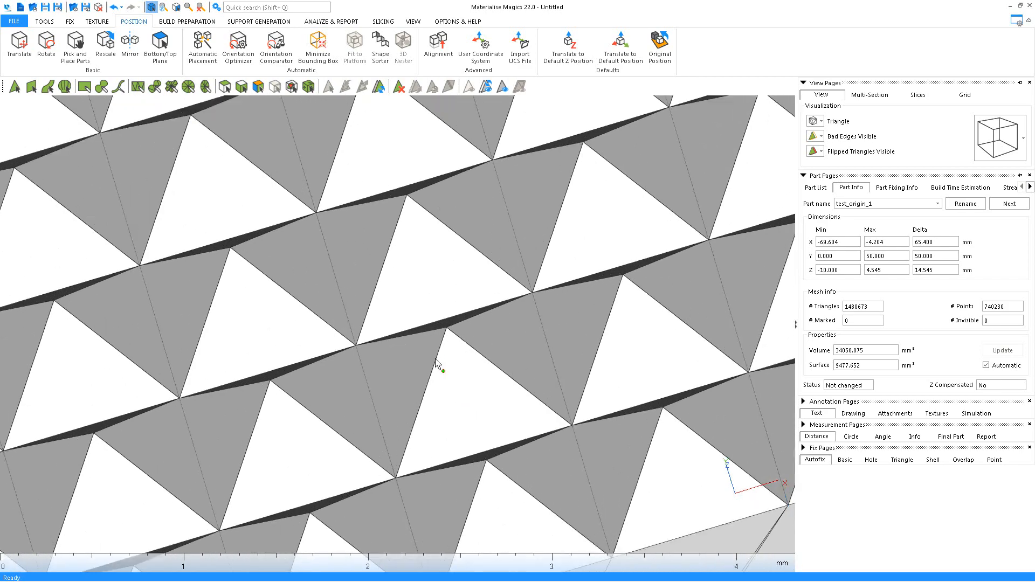
scroll(433, 357, "down", 8)
middle_click_drag(432, 356, 296, 434)
middle_click_drag(620, 242, 257, 455)
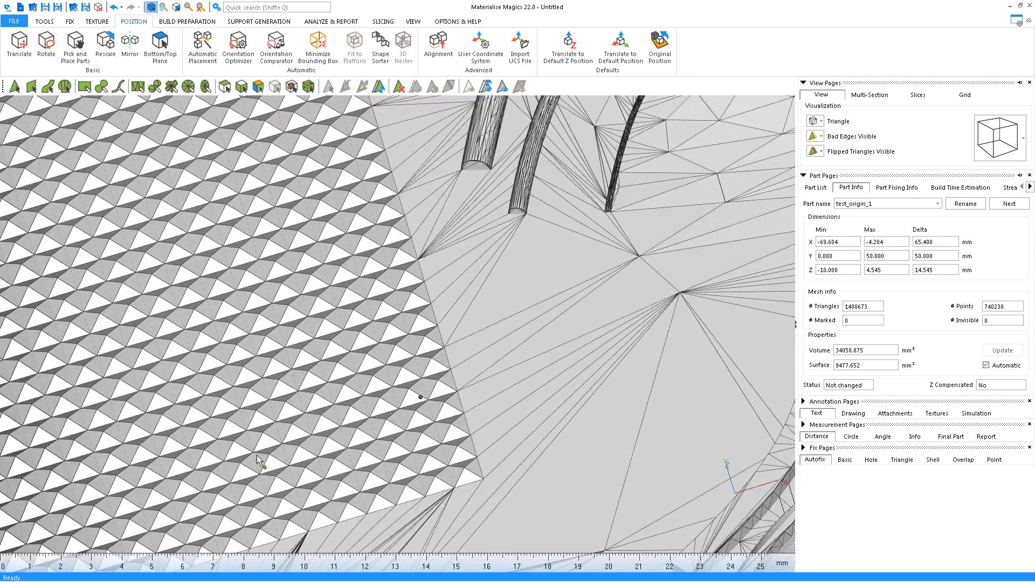
scroll(390, 397, "down", 1)
middle_click_drag(390, 398, 330, 433)
scroll(510, 301, "up", 2)
scroll(603, 240, "up", 6)
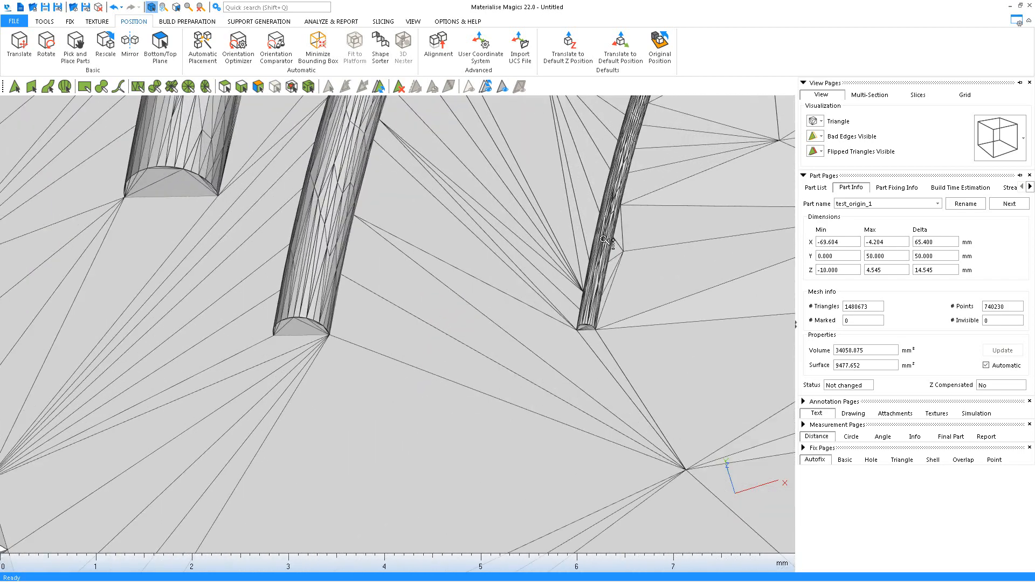
scroll(593, 264, "down", 10)
scroll(535, 334, "up", 5)
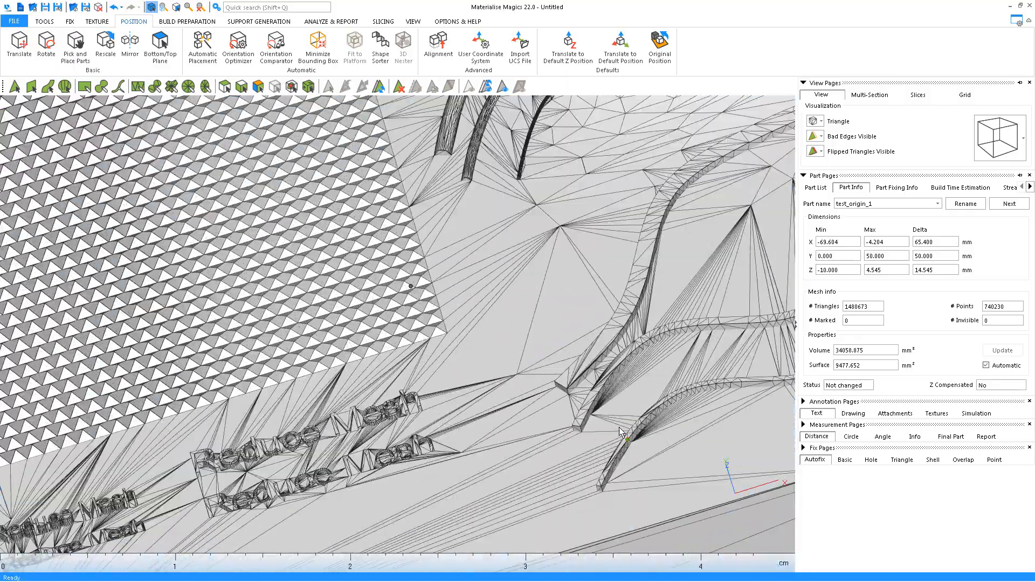
scroll(535, 335, "down", 6)
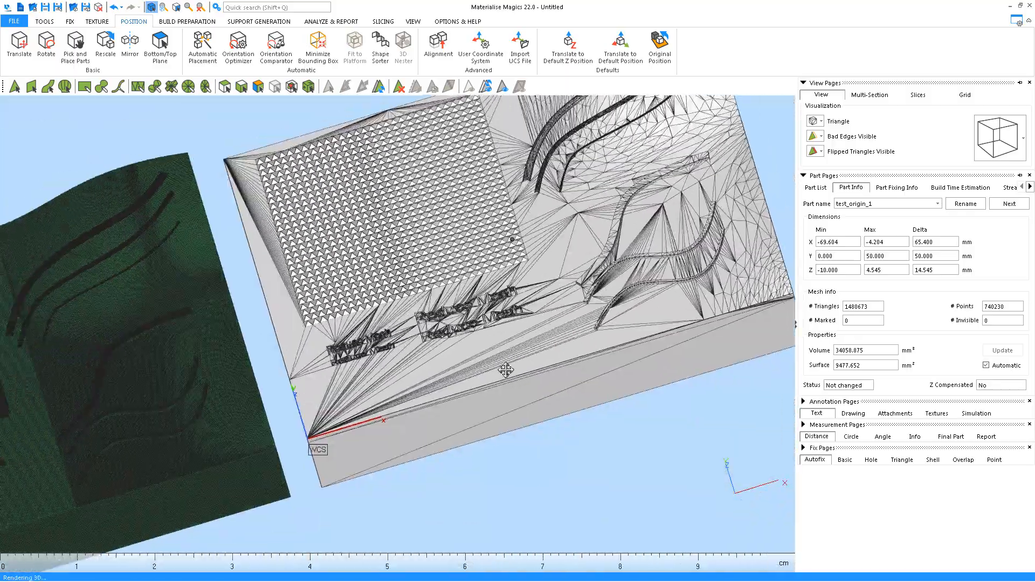
scroll(393, 370, "up", 8)
right_click_drag(395, 368, 423, 381)
scroll(427, 335, "up", 6)
scroll(423, 380, "down", 12)
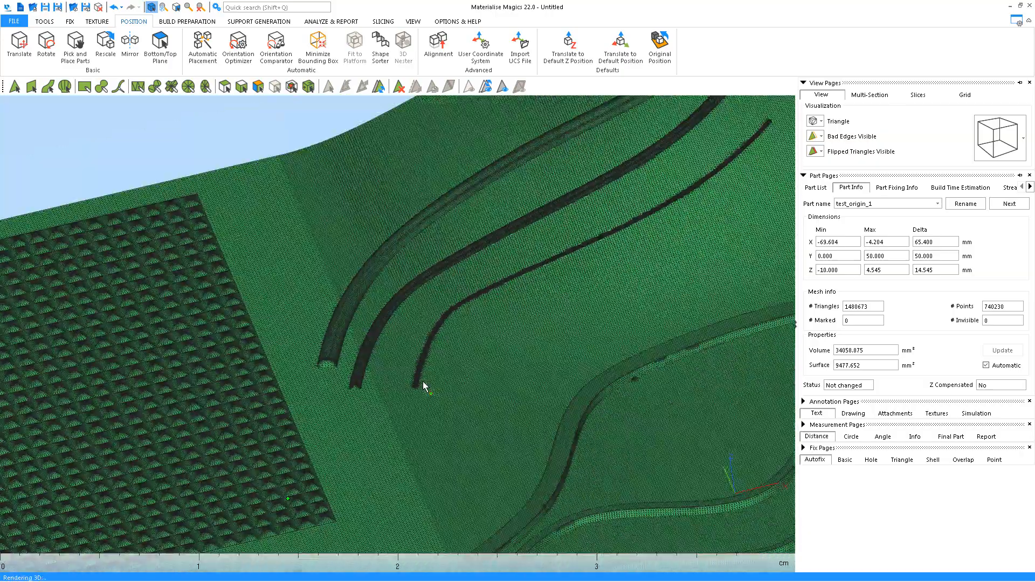
right_click_drag(477, 398, 667, 302)
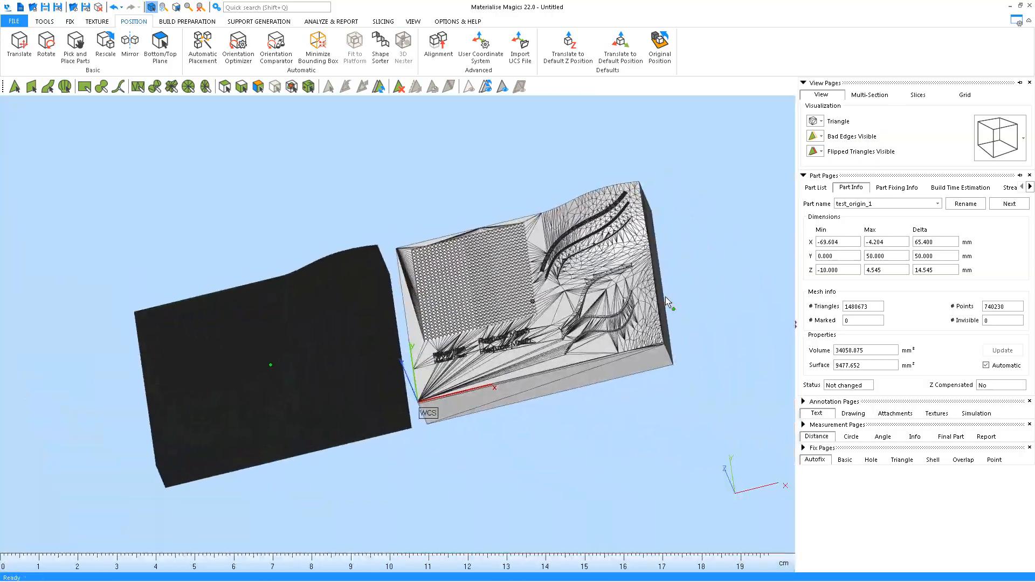
Select only part 1, the reduced plate, in the Part List
left_click(816, 188)
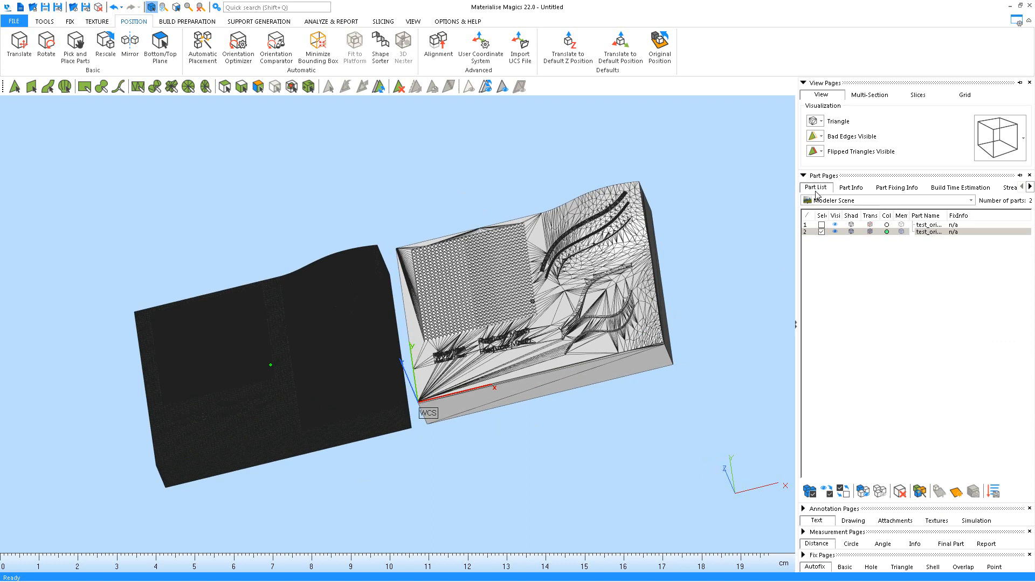
left_click(828, 279)
left_click(822, 232)
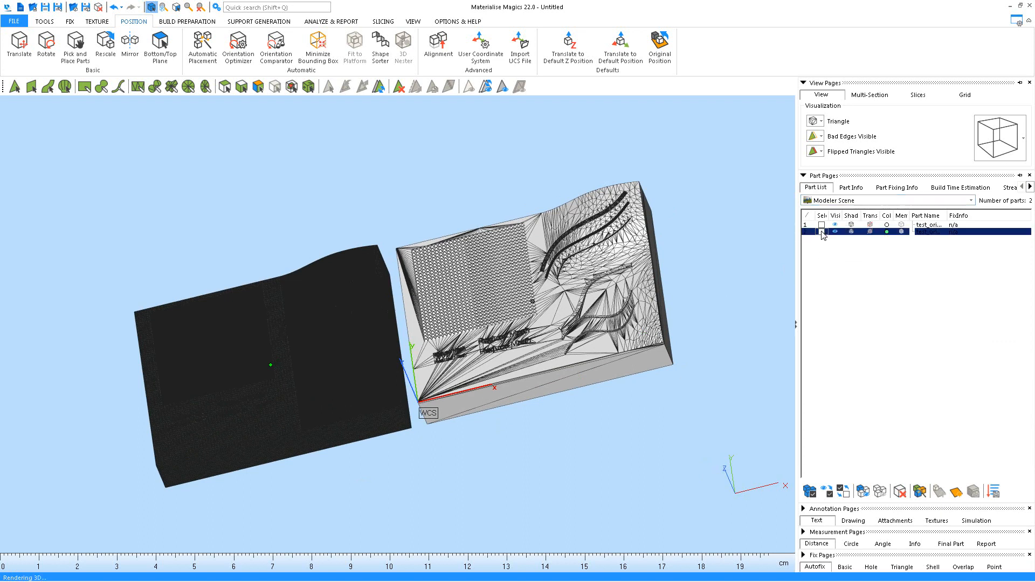
left_click(821, 225)
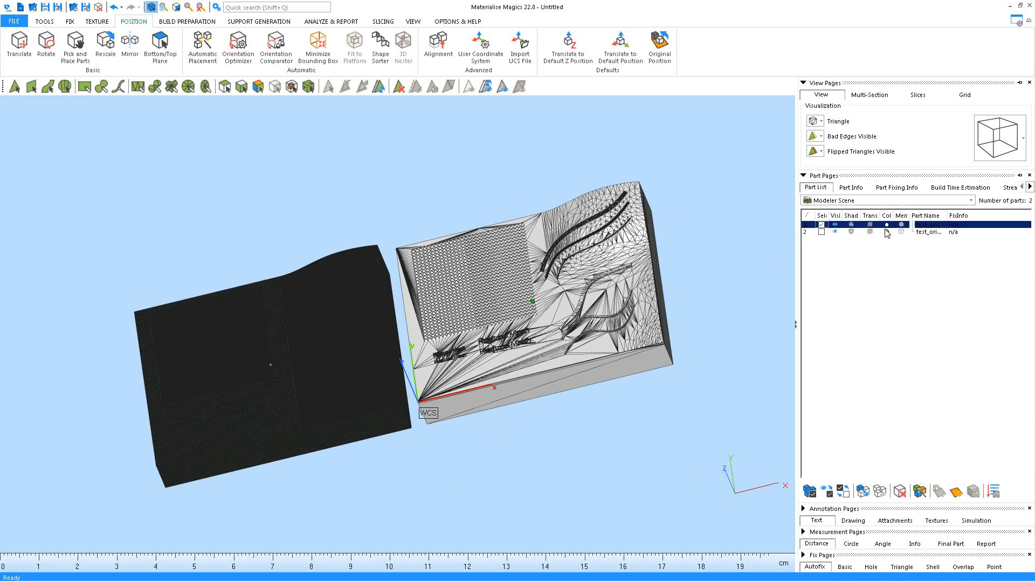
Save the selected part to the test folder as test_origin_reduced.stl
left_click(85, 8)
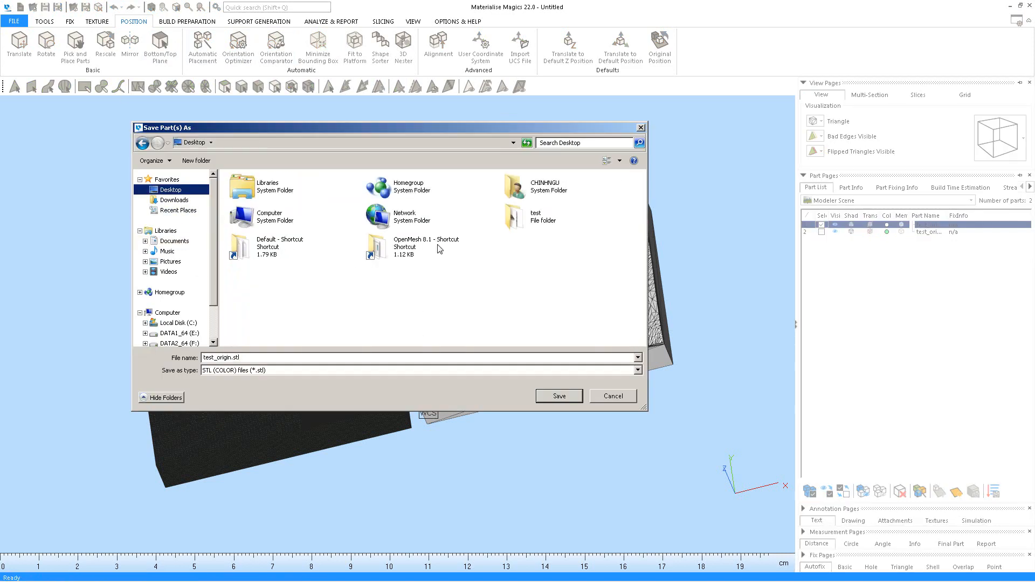
double_click(522, 224)
left_click(231, 358)
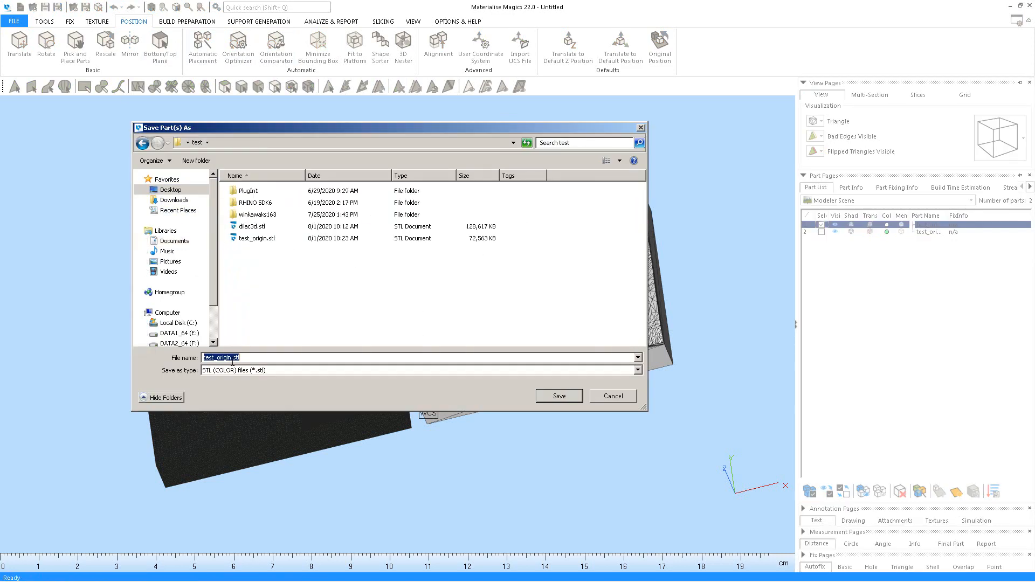
left_click(230, 358)
type("_reduc")
type("ed")
key("Return")
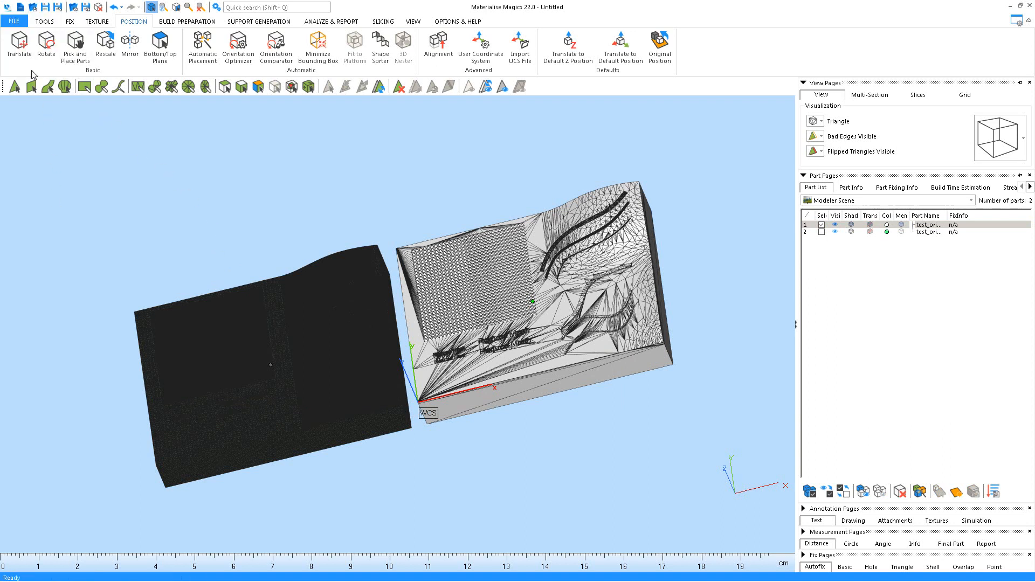
Start a new project without saving the current scene
left_click(14, 22)
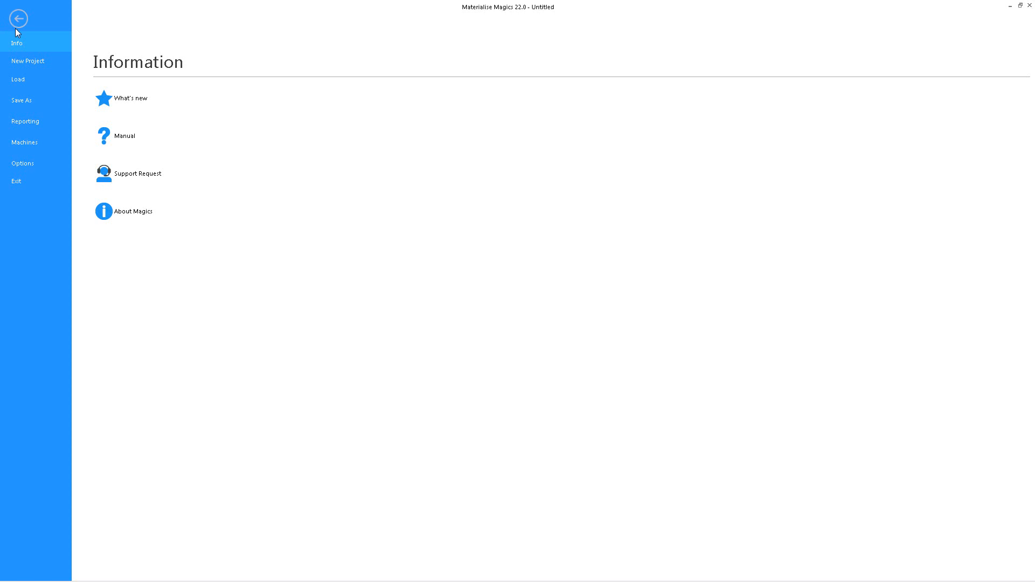
left_click(31, 63)
left_click(510, 318)
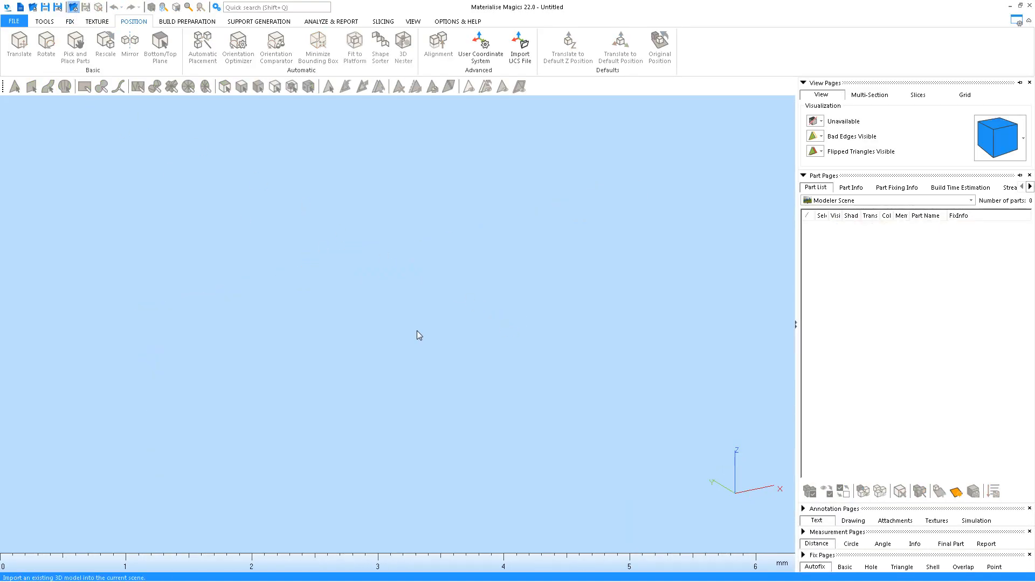
Import dilac3d.stl and bring the statue into view
double_click(261, 231)
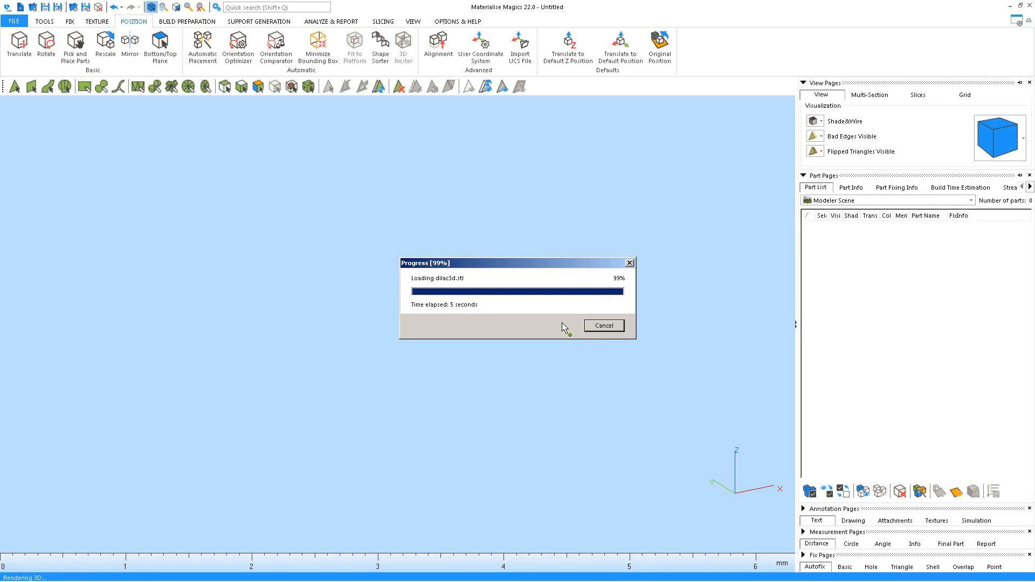
middle_click_drag(540, 358, 612, 386)
right_click_drag(512, 372, 495, 412)
scroll(501, 321, "up", 3)
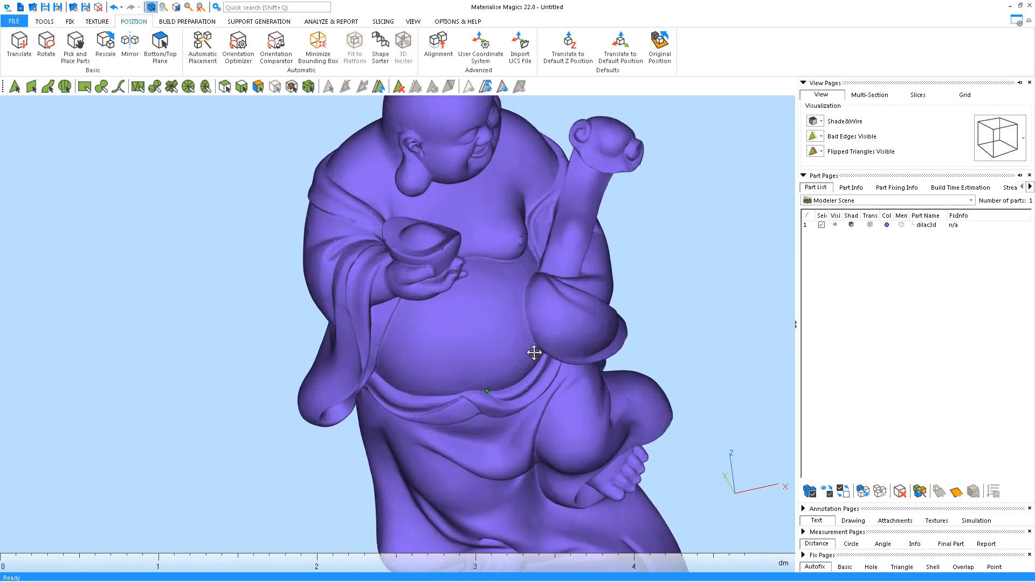
Show the statue's part info and display it as a triangle mesh
left_click(850, 188)
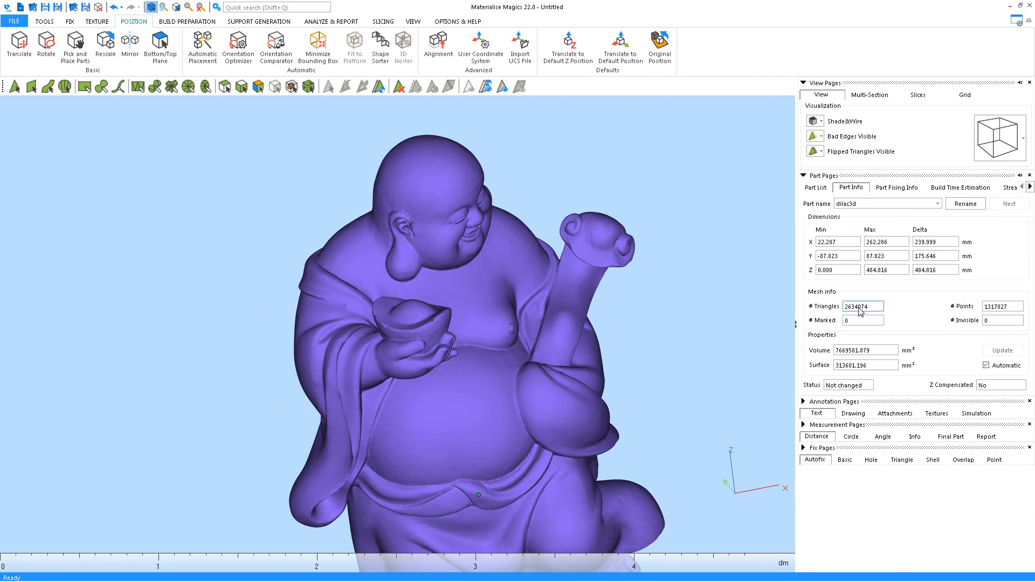
middle_click_drag(624, 255, 673, 293)
left_click(818, 127)
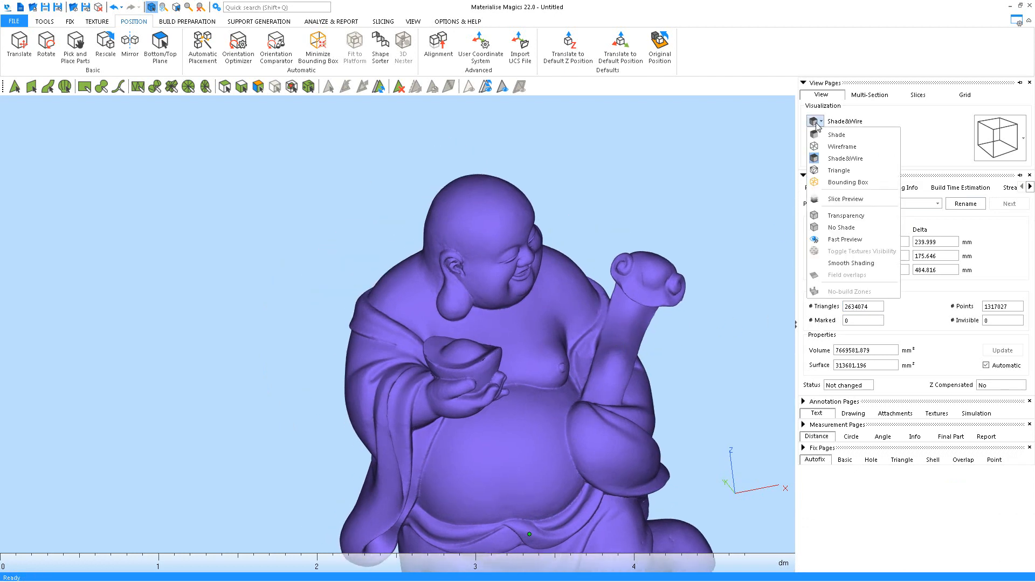
left_click(839, 169)
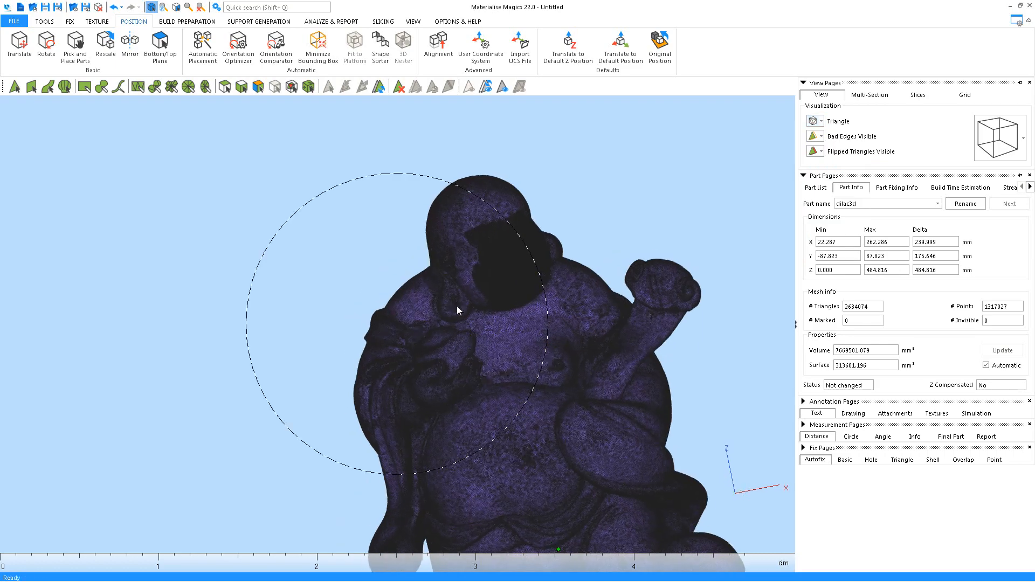
scroll(532, 281, "up", 8)
scroll(532, 291, "down", 5)
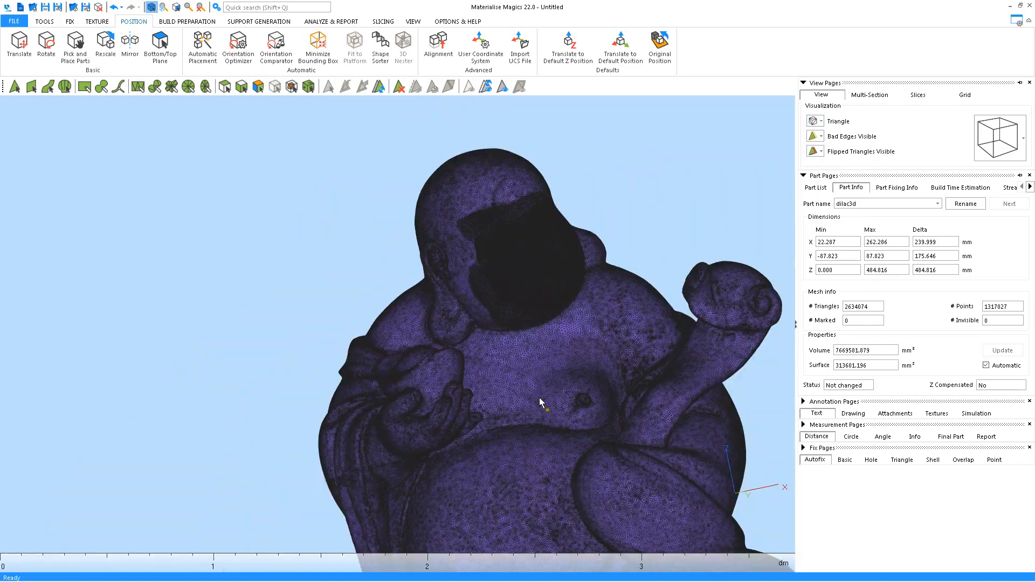
middle_click_drag(539, 398, 477, 286)
middle_click_drag(501, 352, 541, 376)
scroll(540, 376, "up", 5)
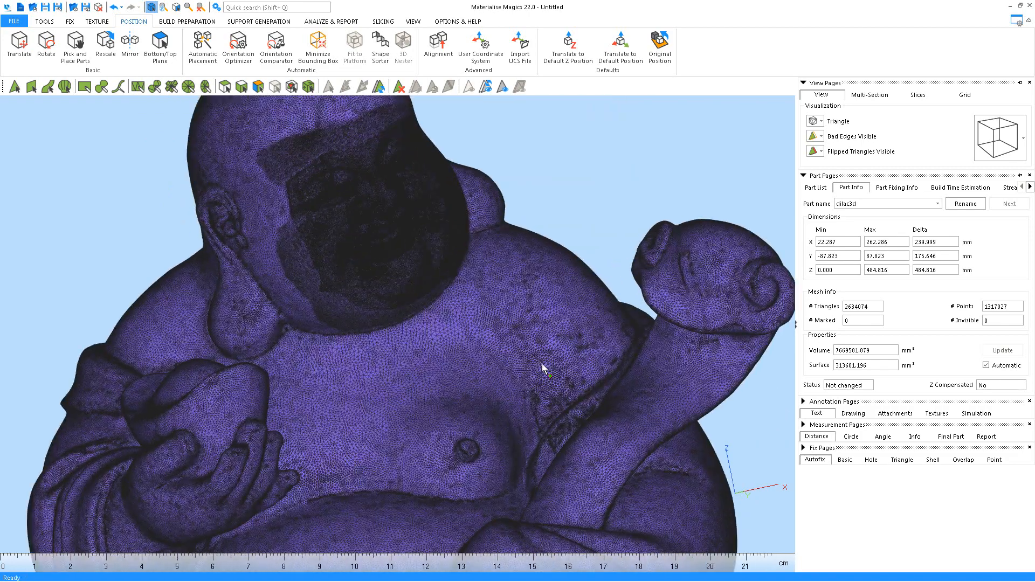
Try the Shade and Shade&Wire styles, then return the statue to Triangle
left_click(820, 121)
left_click(834, 132)
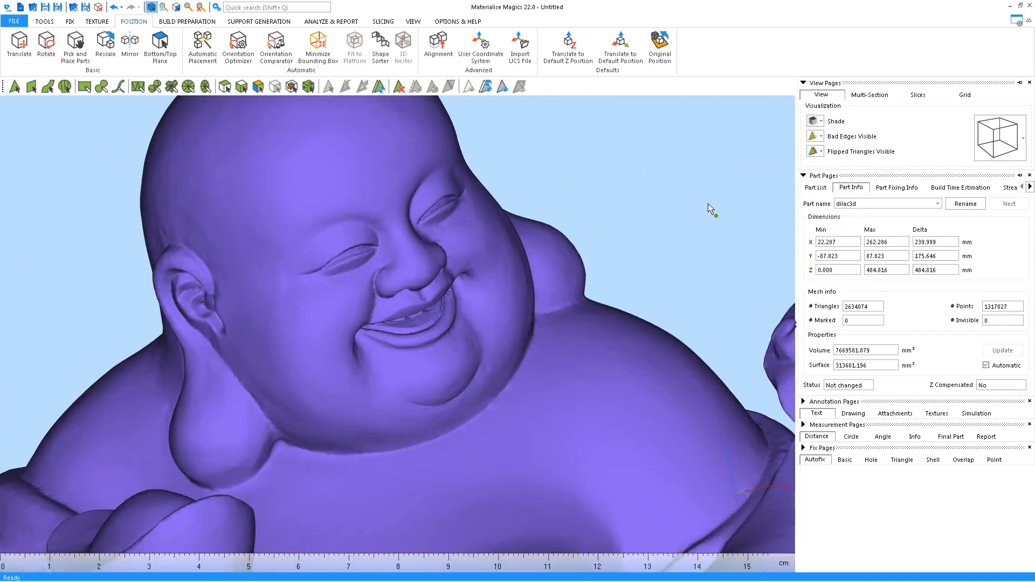
left_click(815, 121)
left_click(845, 158)
left_click(818, 123)
left_click(834, 172)
Pan up the statue to inspect its dense triangle mesh
middle_click_drag(455, 326, 529, 248)
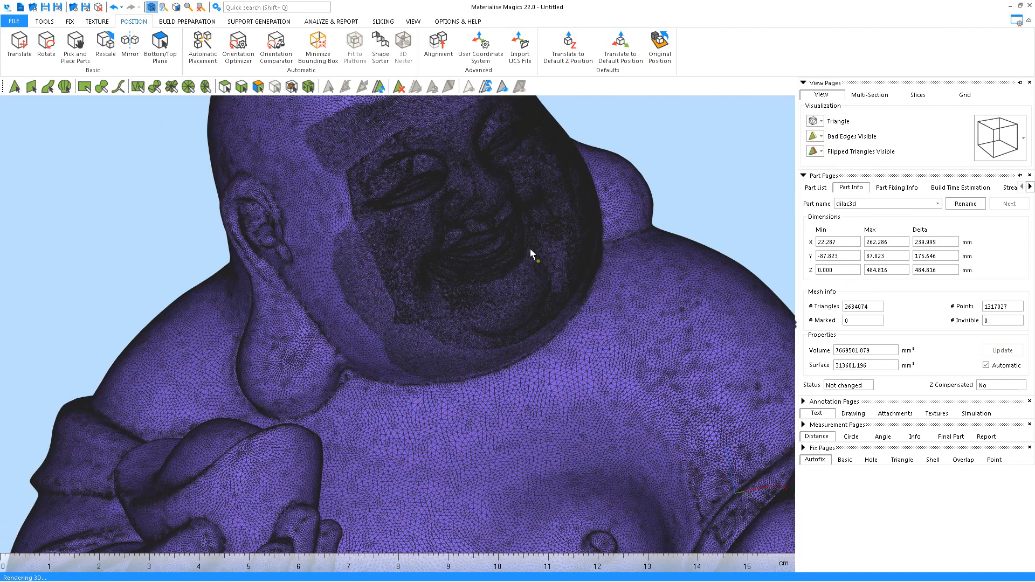
middle_click_drag(415, 323, 432, 275)
scroll(437, 273, "down", 3)
middle_click_drag(515, 296, 461, 139)
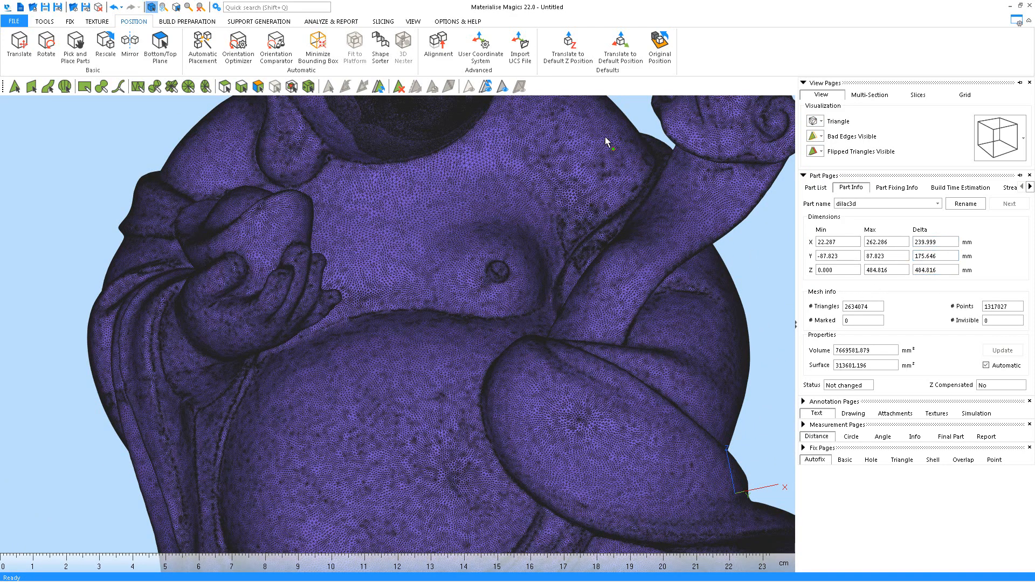
Reduce the statue to 616,570 triangles with 0.0200 mm detail, 2° max angle and 11 iterations
left_click(70, 21)
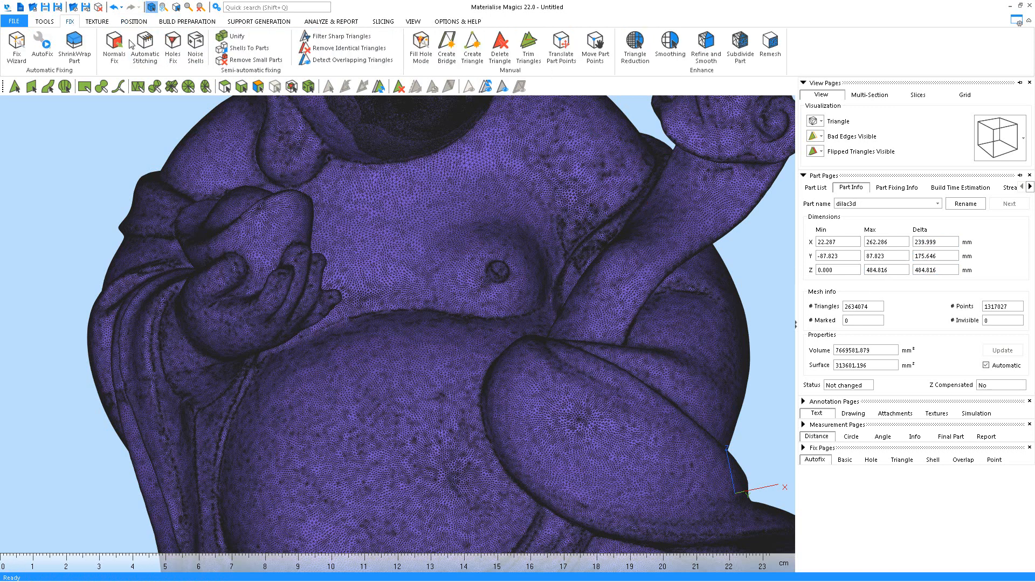
left_click(635, 48)
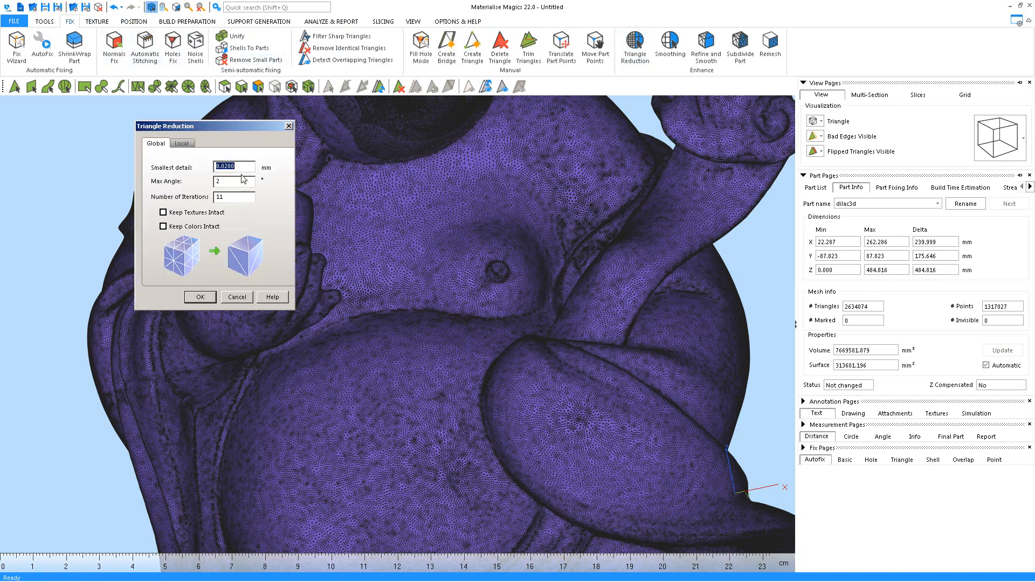
left_click(201, 301)
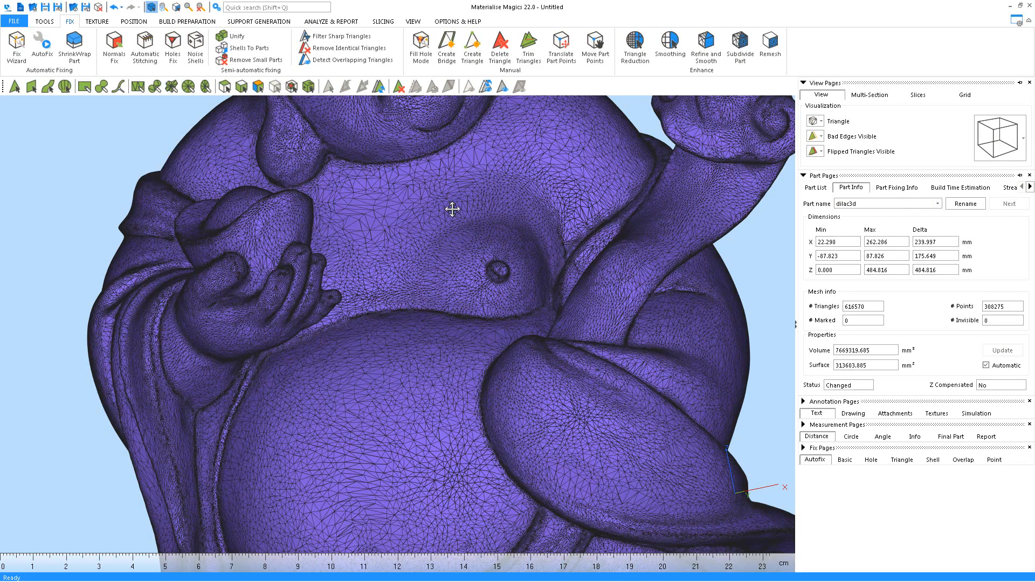
Frame the statue's face and colour the reduced part white in the Part List
middle_click_drag(452, 210, 524, 470)
scroll(454, 312, "up", 6)
middle_click_drag(442, 302, 450, 250)
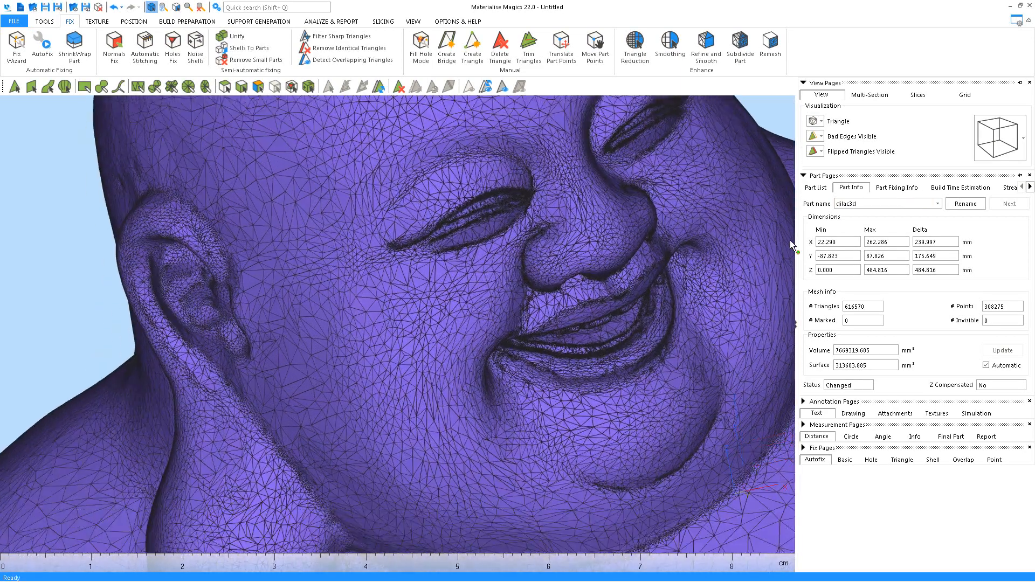
left_click(819, 188)
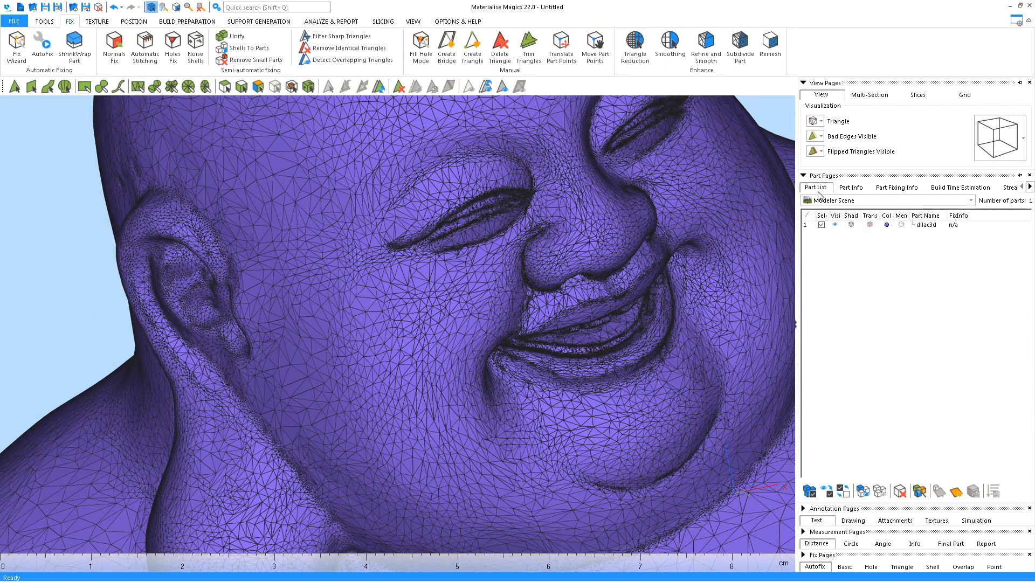
left_click(886, 225)
left_click(496, 280)
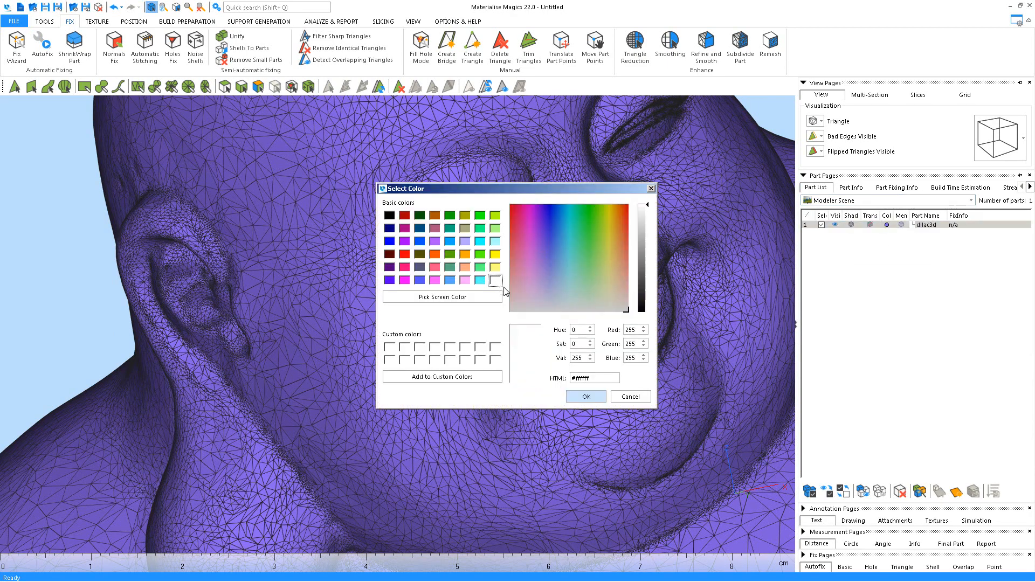
left_click(586, 397)
Inspect the reduced head mesh and show Part Info: 616,570 triangles, 308,275 points
scroll(464, 363, "up", 4)
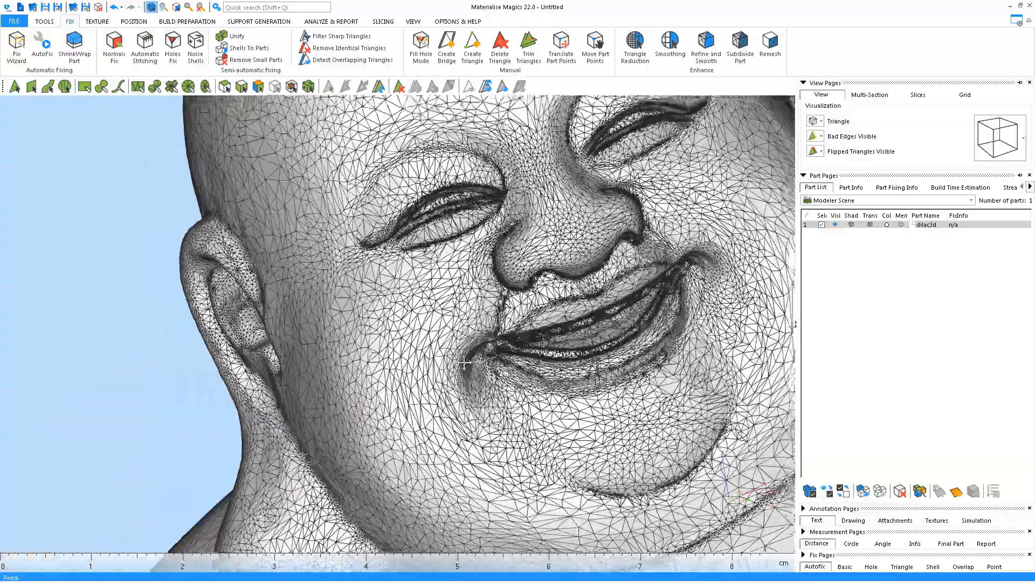
mouse_move(464, 363)
right_mouse_down()
mouse_move(468, 396)
mouse_move(488, 391)
mouse_move(451, 352)
right_mouse_up()
scroll(477, 375, "up", 4)
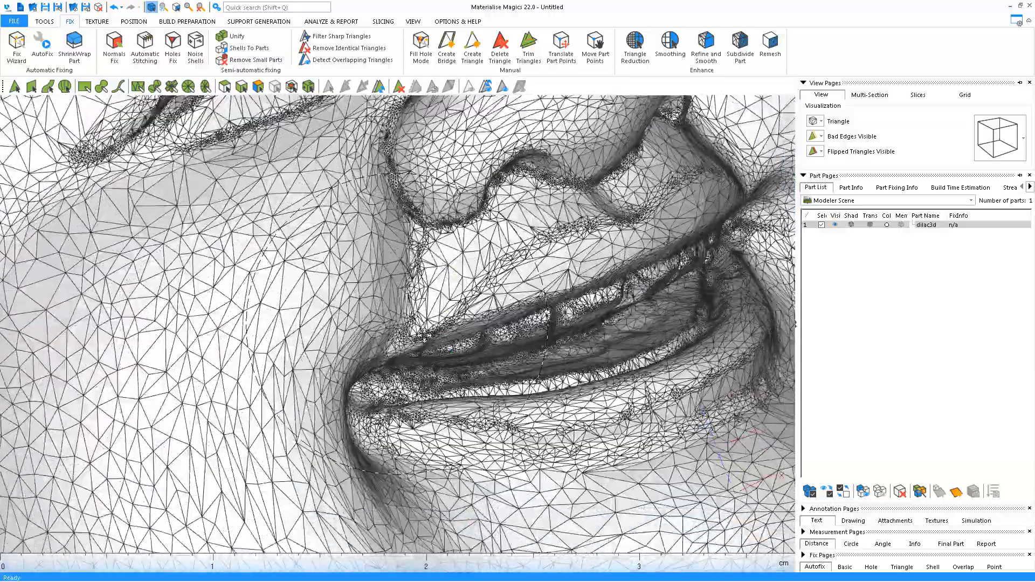
scroll(424, 335, "down", 6)
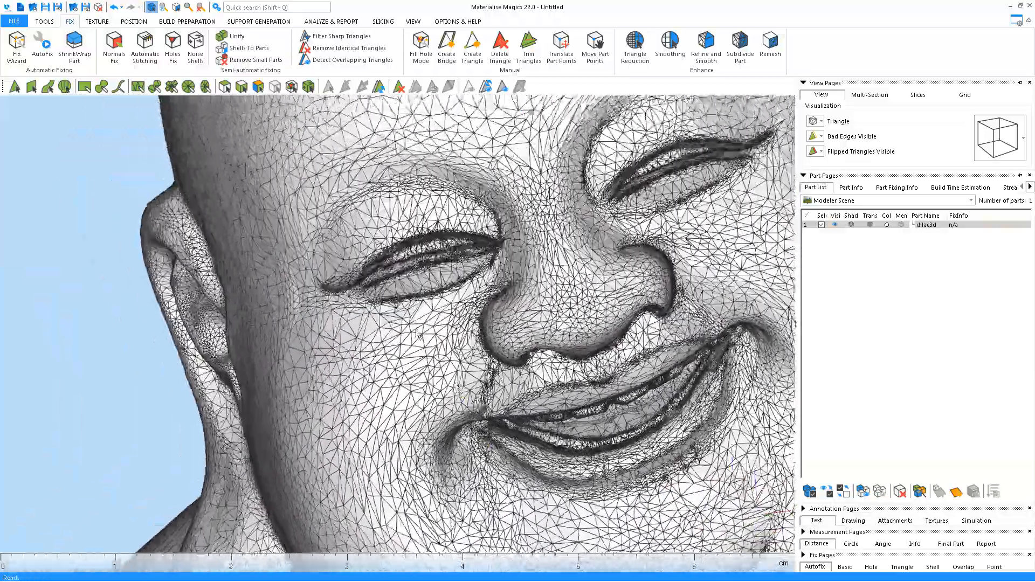
scroll(419, 335, "down", 4)
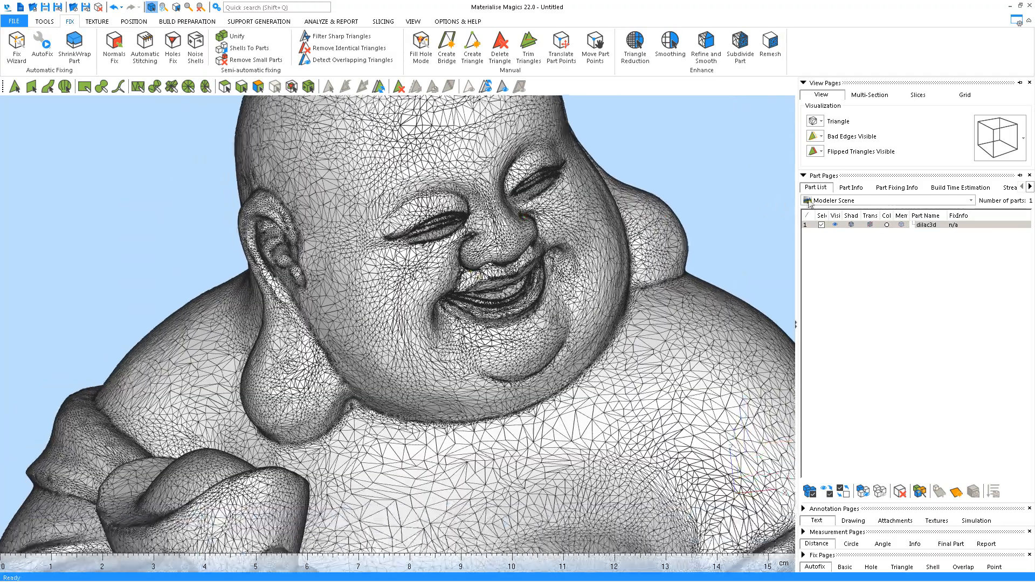
left_click(851, 188)
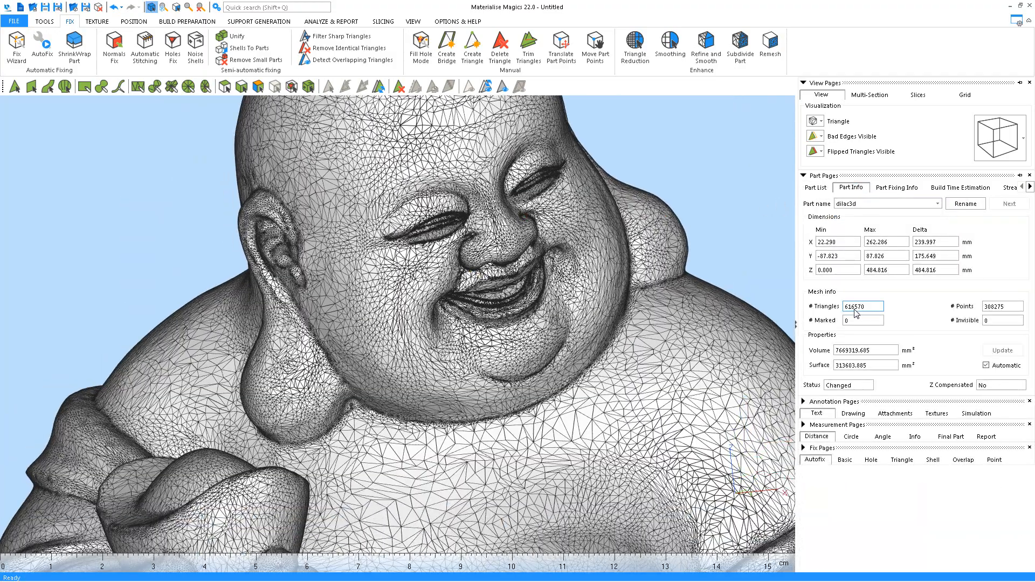
Inspect the reduced mesh from the hand down to the sash and lower body
scroll(445, 314, "up", 6)
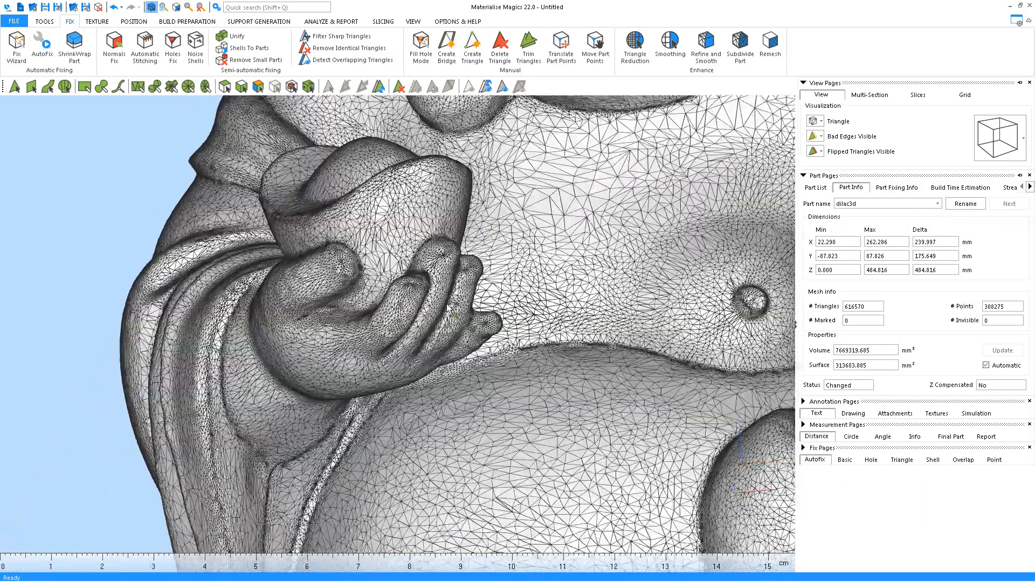
middle_click_drag(526, 463, 481, 161)
middle_click_drag(453, 473, 588, 252)
scroll(559, 402, "up", 6)
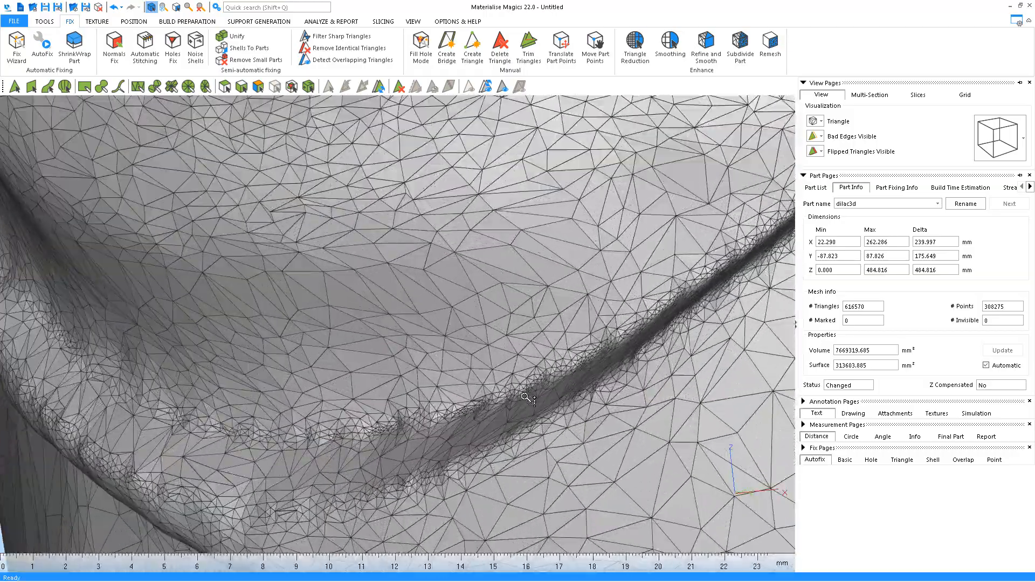
scroll(526, 399, "down", 3)
scroll(295, 425, "up", 8)
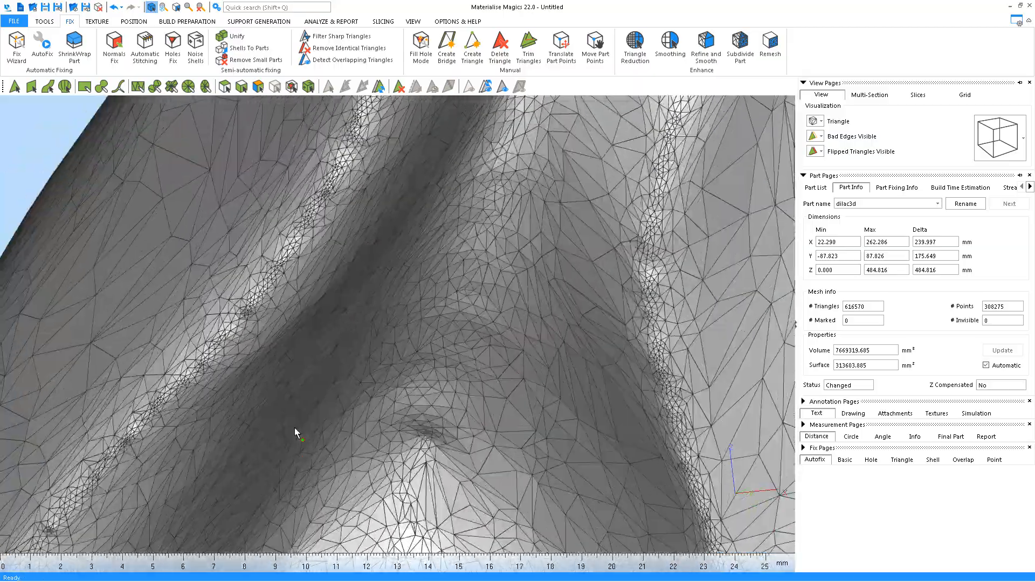
scroll(295, 426, "down", 8)
middle_click_drag(463, 439, 359, 323)
middle_click_drag(531, 475, 386, 273)
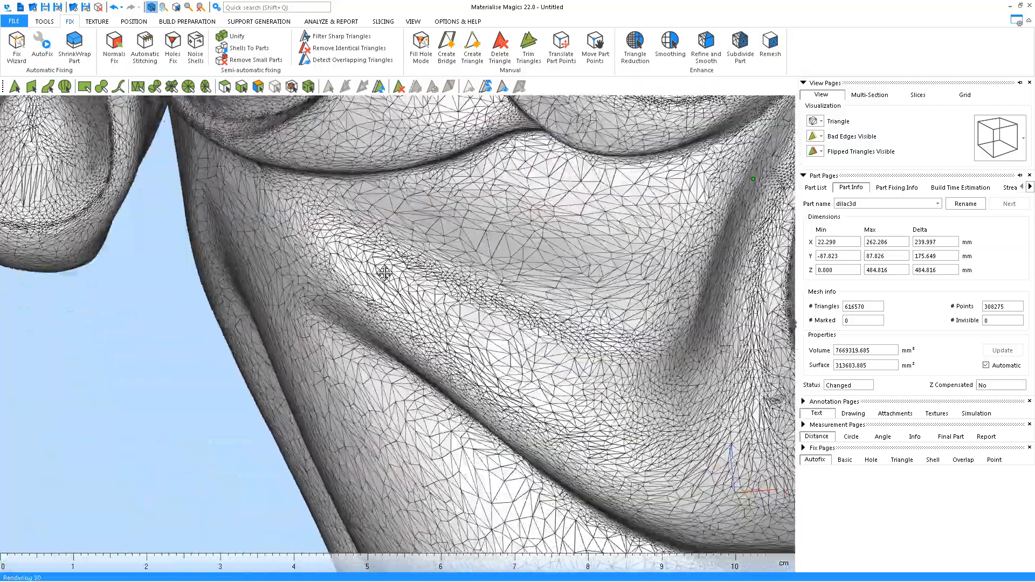
middle_click_drag(531, 431, 330, 310)
Examine the leg and sash folds, then bring up the Import Part dialog
scroll(330, 309, "down", 6)
middle_click_drag(468, 279, 481, 405)
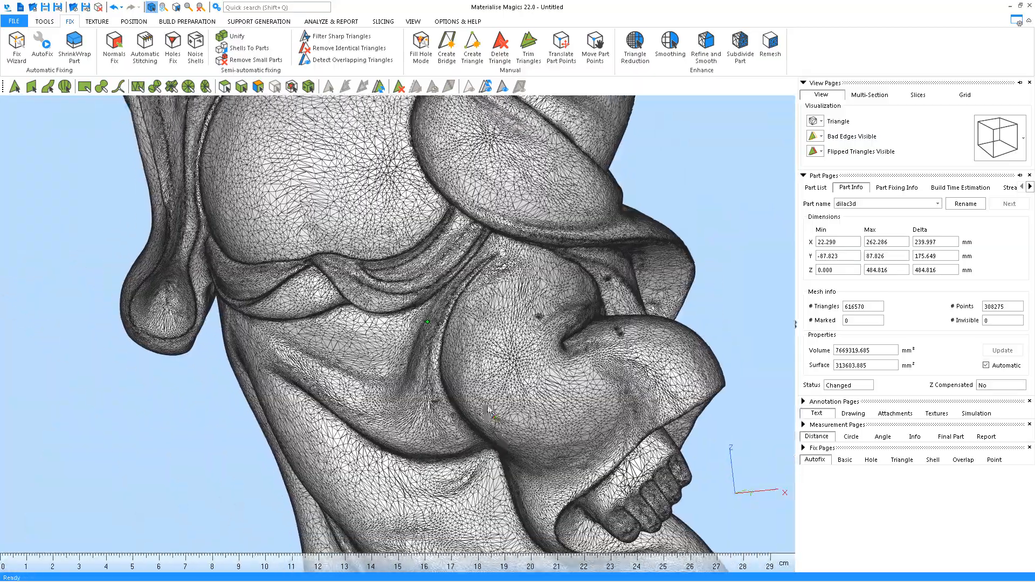
middle_click_drag(563, 366, 464, 383)
scroll(463, 384, "up", 3)
scroll(464, 384, "down", 6)
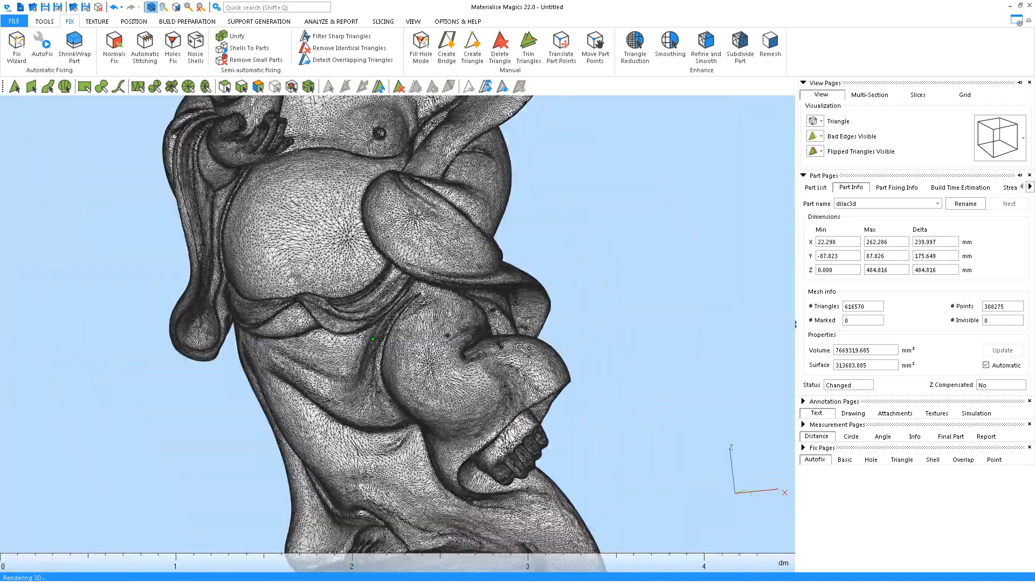
middle_click_drag(622, 326, 649, 282)
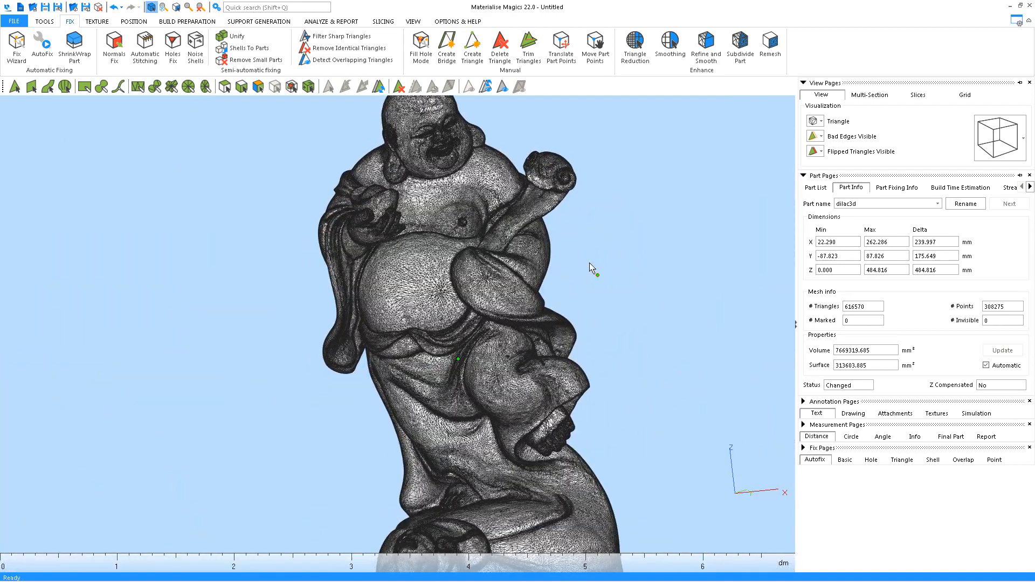
key("ctrl+i")
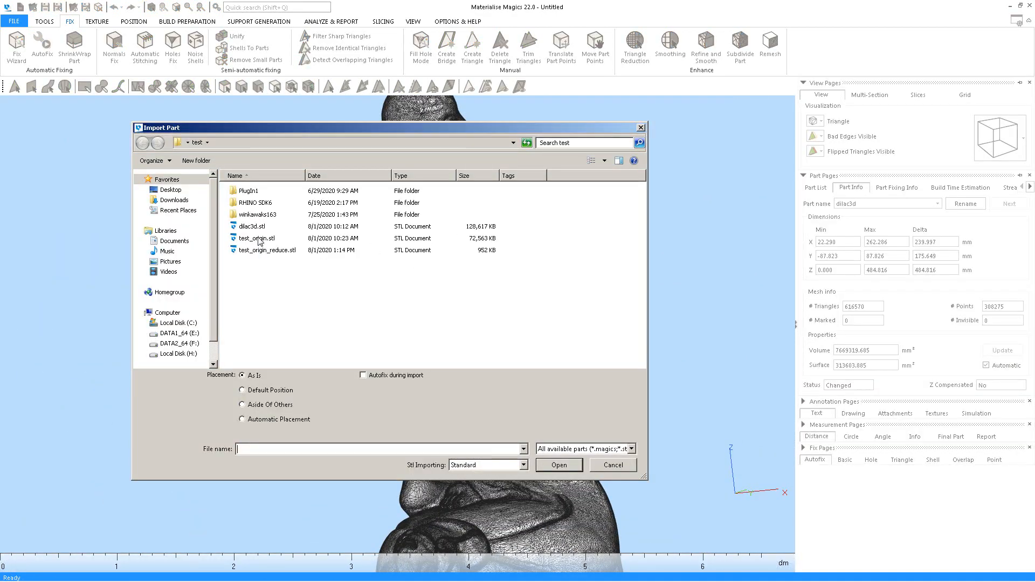
Import a full-resolution copy of the statue STL and translate it −247.074 mm along X
double_click(259, 241)
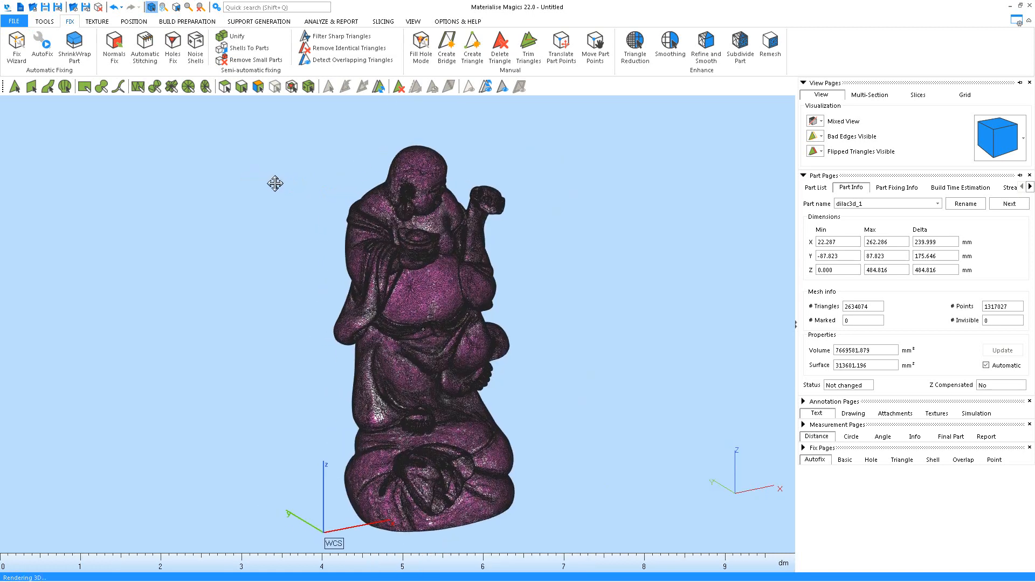
left_click(133, 21)
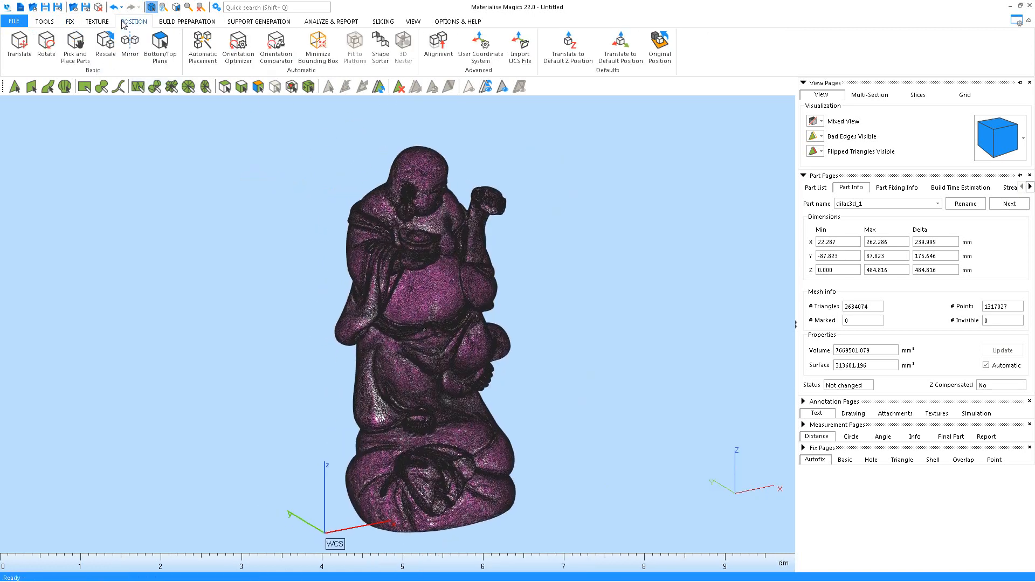
left_click(20, 46)
left_click_drag(466, 533, 277, 561)
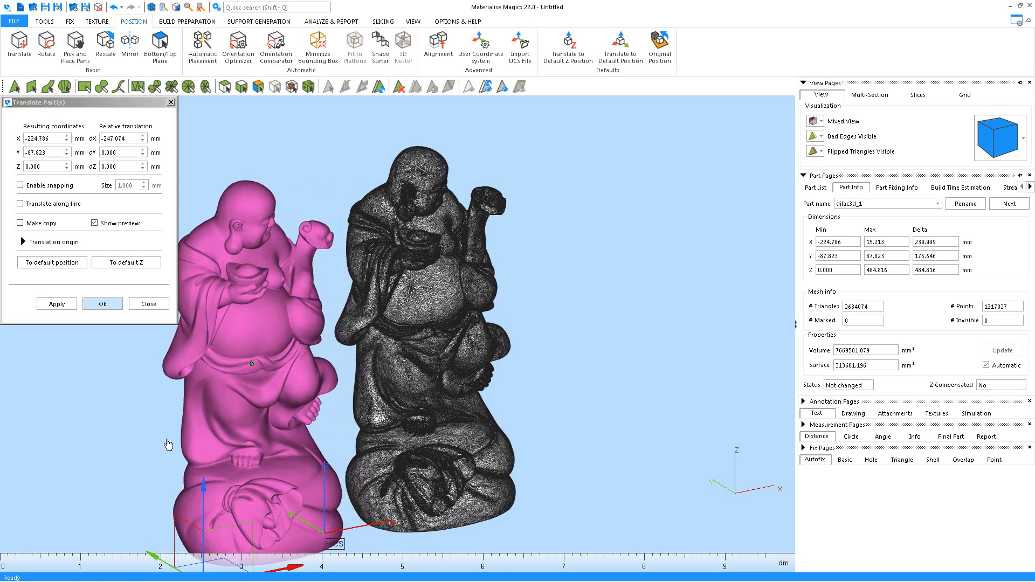
left_click(114, 306)
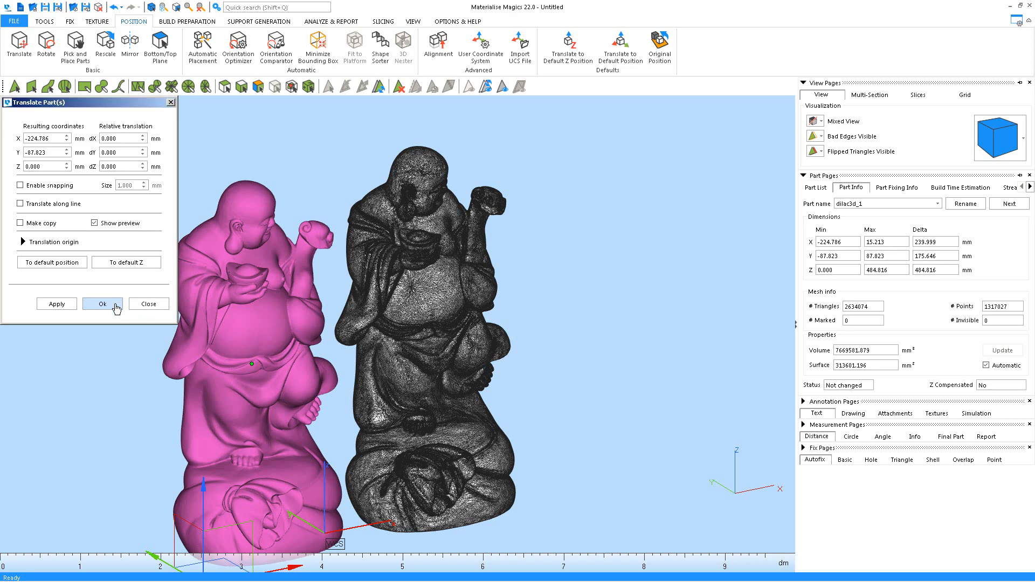
middle_click_drag(679, 230, 715, 189)
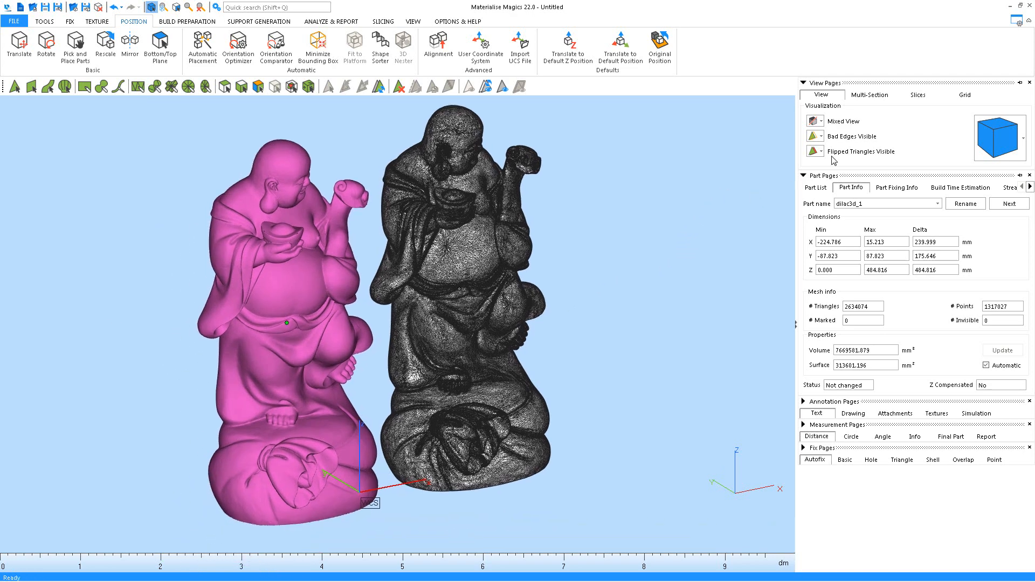
left_click(814, 123)
Switch both statues to Triangle visualization and pan across the two meshes
left_click(833, 170)
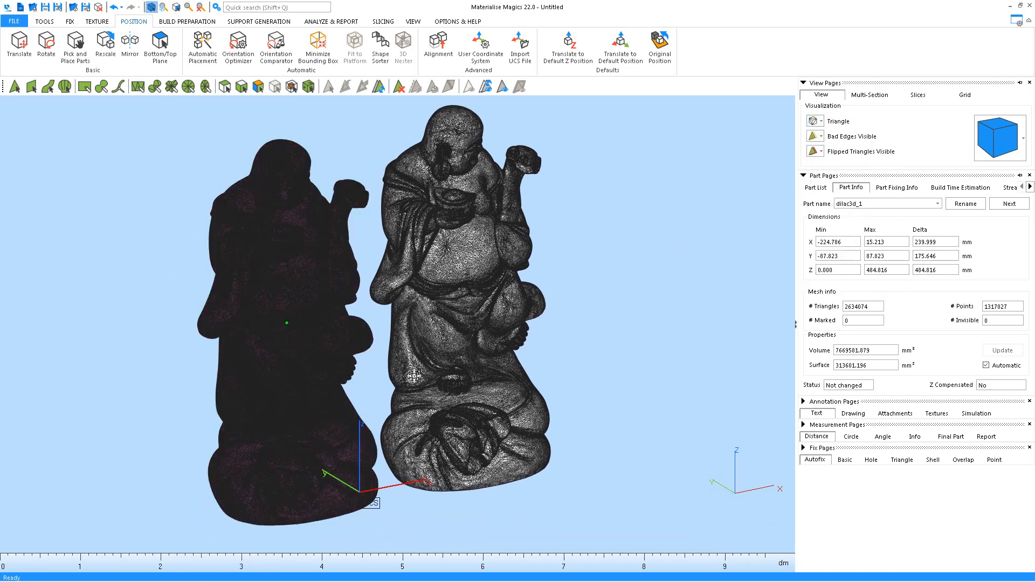
right_click_drag(415, 376, 413, 301)
scroll(568, 295, "up", 5)
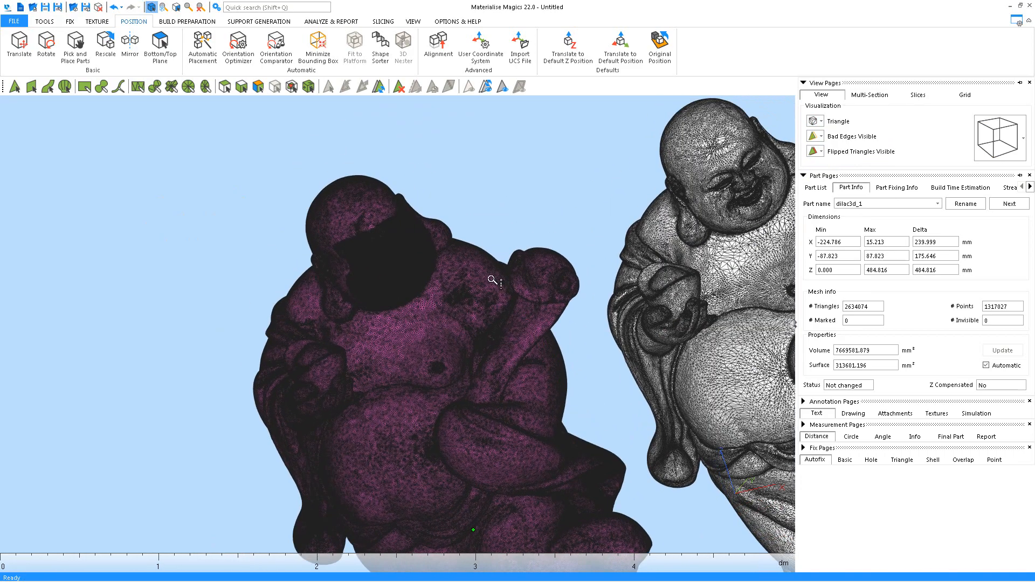
scroll(492, 280, "up", 5)
scroll(492, 279, "down", 3)
middle_click_drag(768, 280, 541, 318)
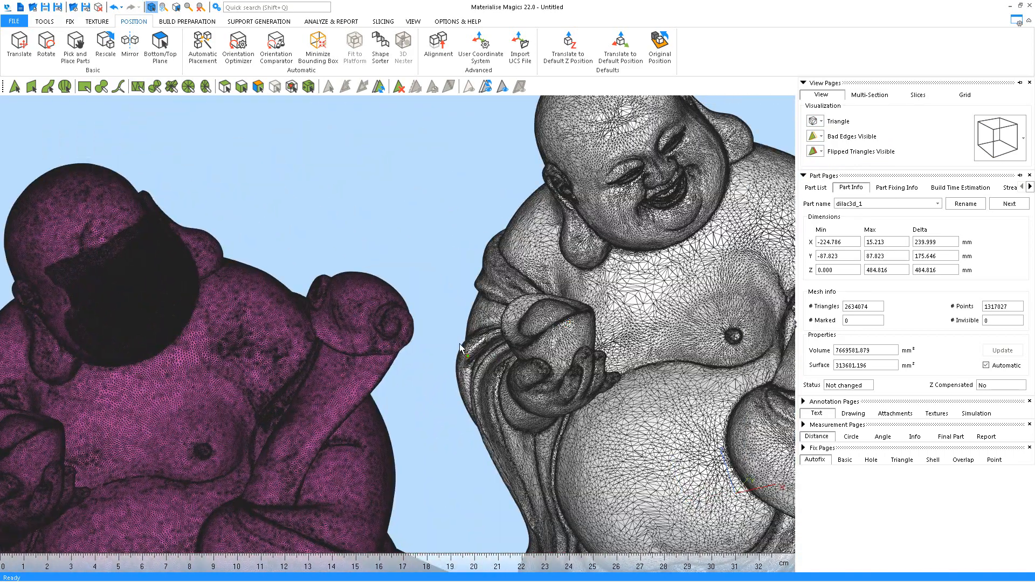
middle_click_drag(460, 347, 496, 189)
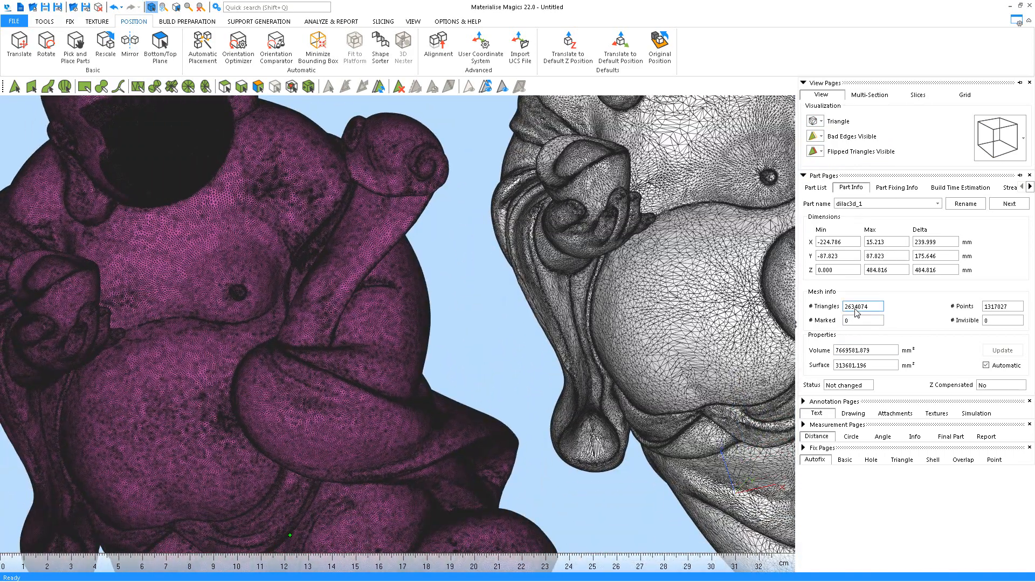
scroll(506, 354, "down", 4)
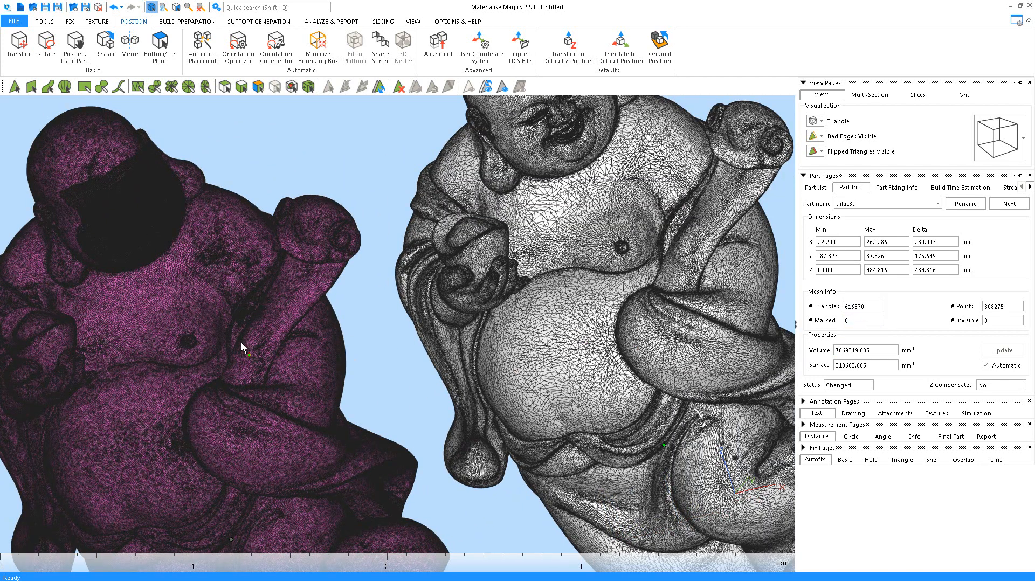
Select each statue to read its triangle count: 2,634,074 versus 616,570
left_click(214, 322)
left_click(664, 317)
middle_click_drag(708, 301, 593, 362)
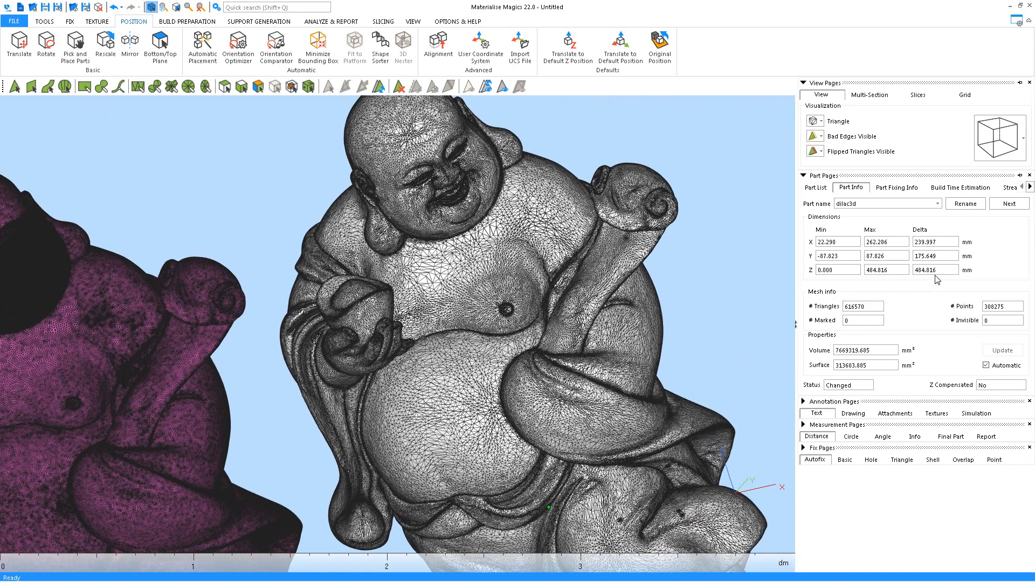
left_click(815, 122)
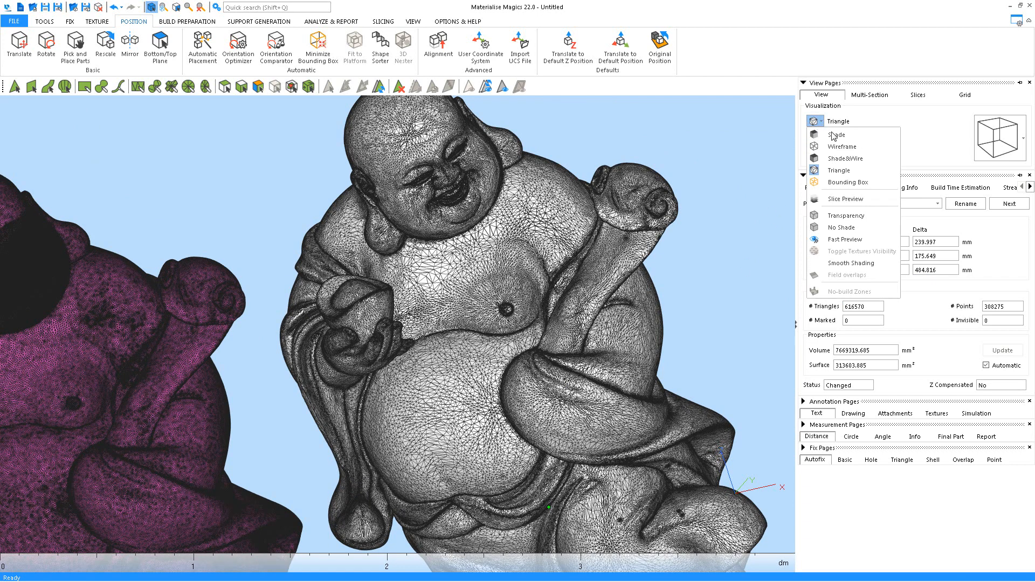
Return both statues to Shade and inspect the pink statue's face
left_click(836, 138)
mouse_move(607, 232)
middle_mouse_down()
mouse_move(580, 332)
mouse_move(478, 295)
middle_mouse_up()
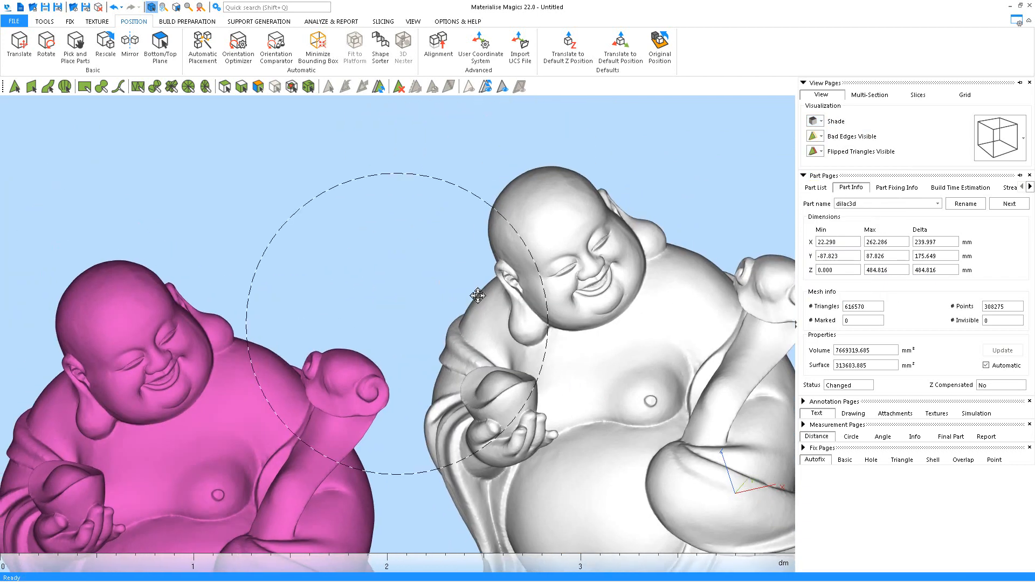
right_click_drag(478, 295, 478, 277)
middle_click_drag(190, 372, 291, 353)
scroll(292, 353, "up", 5)
middle_click_drag(224, 360, 383, 311)
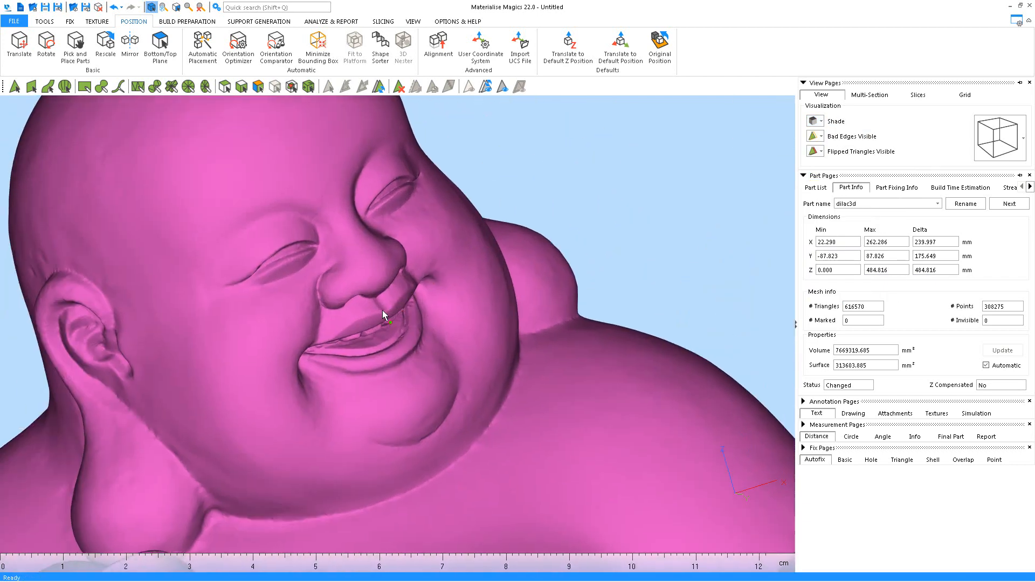
right_click_drag(383, 310, 324, 328)
scroll(323, 328, "down", 4)
Inspect the grey statue's face, then start Save Part As for dilac3d.stl
middle_click_drag(657, 367, 146, 513)
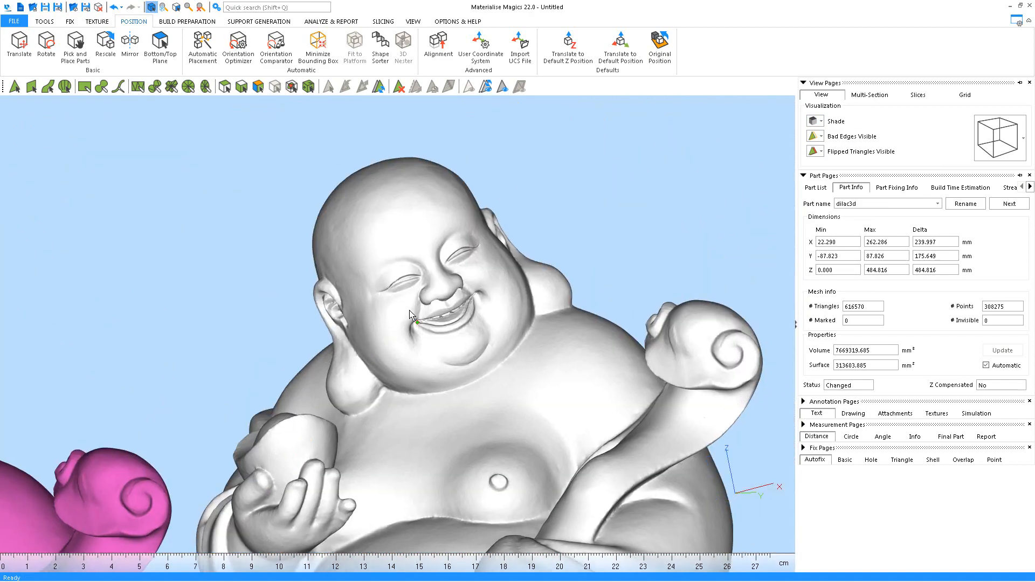
scroll(409, 310, "up", 3)
mouse_move(429, 358)
right_mouse_down()
mouse_move(418, 307)
mouse_move(411, 332)
mouse_move(424, 355)
right_mouse_up()
scroll(424, 355, "down", 3)
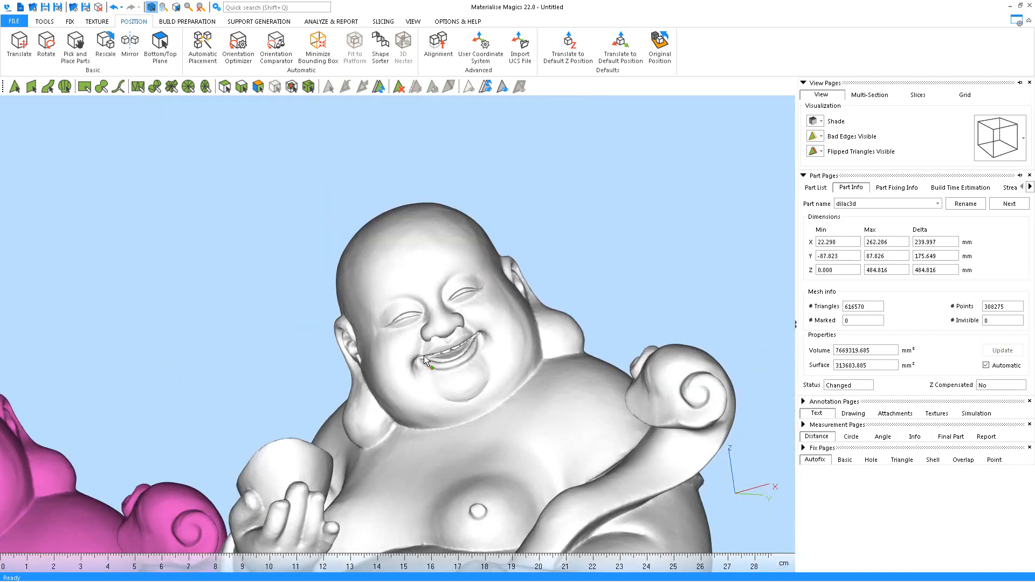
scroll(424, 354, "down", 5)
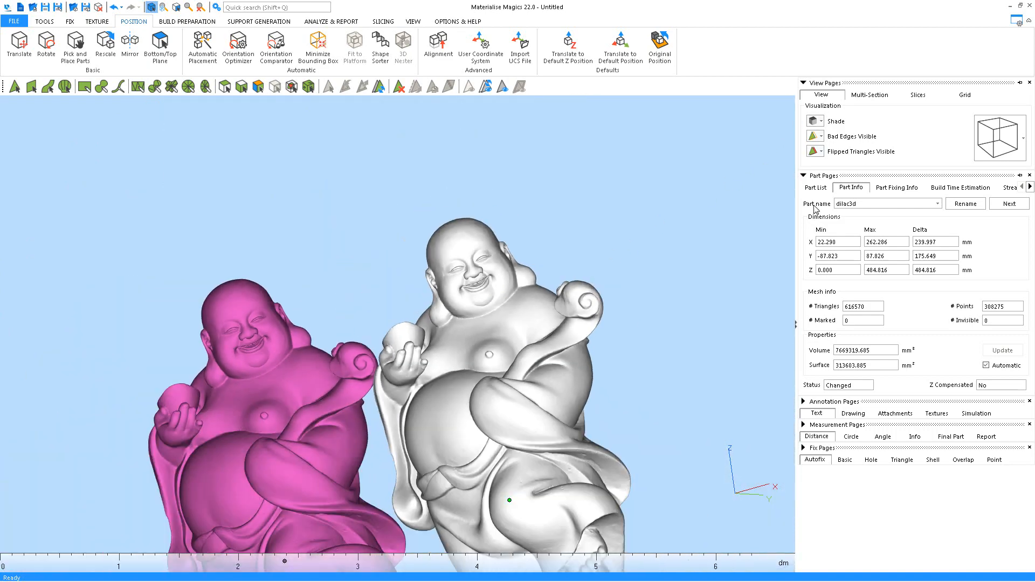
left_click(815, 188)
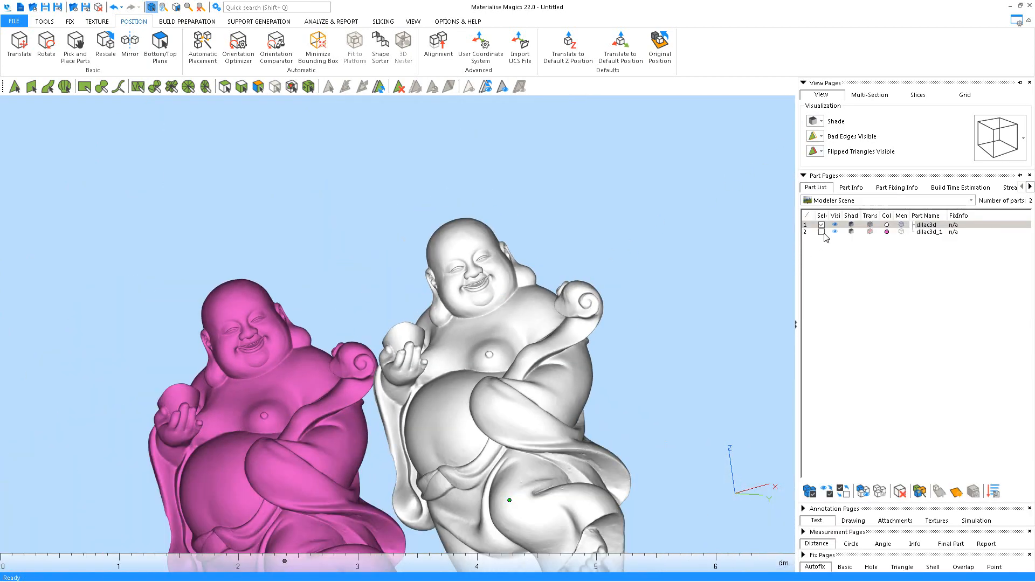
middle_click_drag(347, 187, 357, 162)
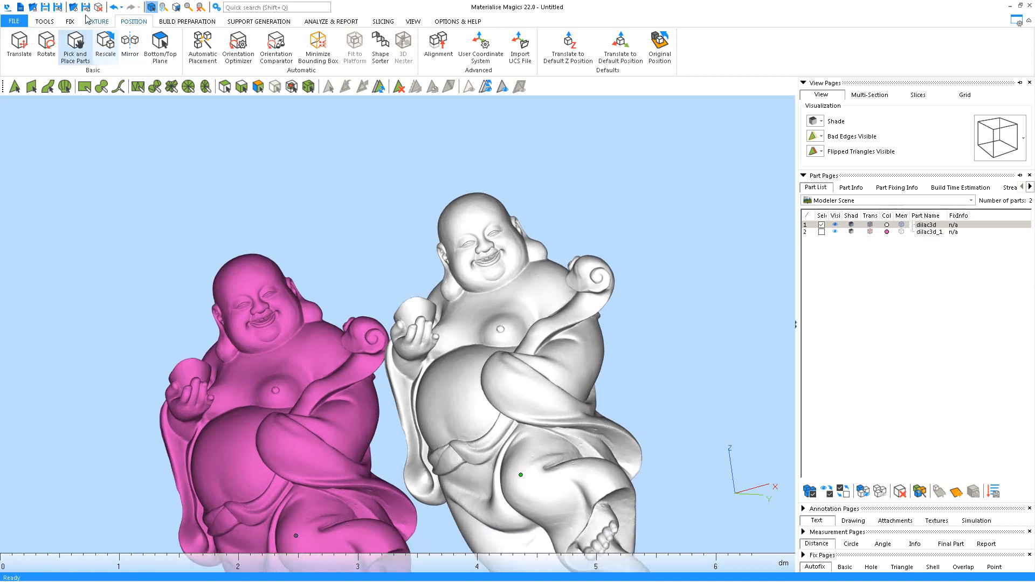
left_click(86, 7)
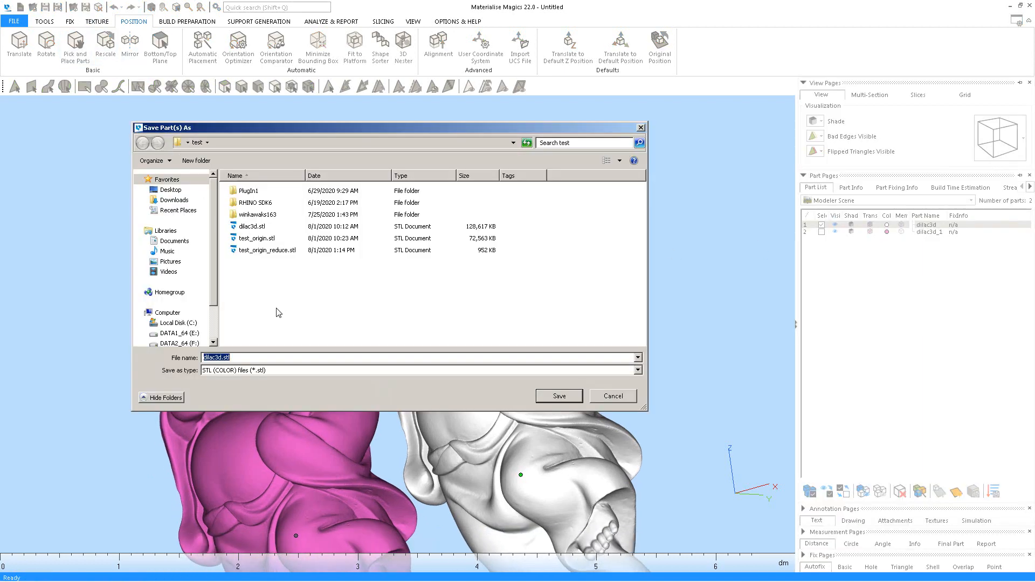
Save the reduced dilac3d part to the test folder under a new dilac3d_… name
left_click(252, 358)
key("Left")
key("Left")
key("Left")
key("Return")
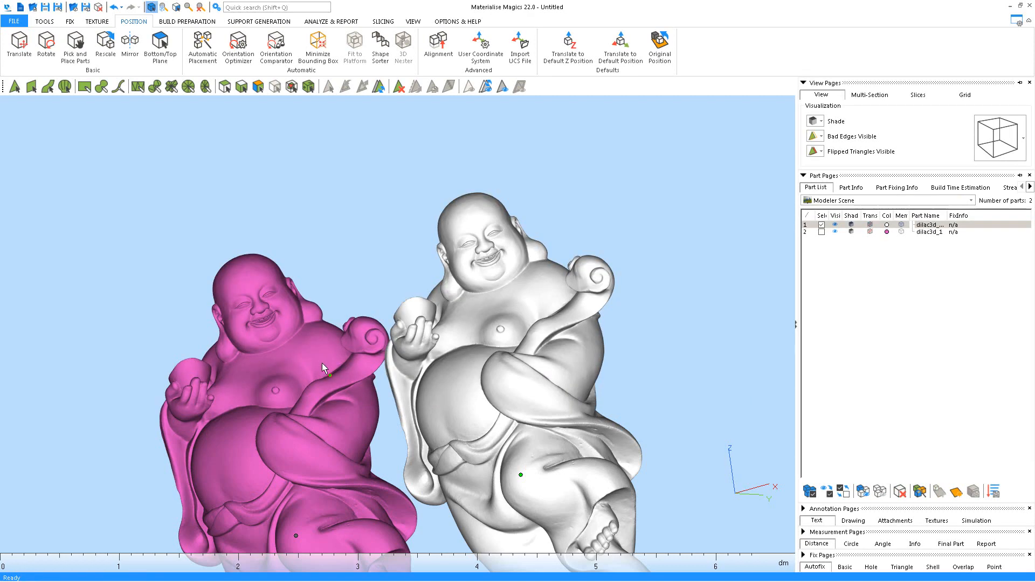
middle_click_drag(624, 300, 655, 203)
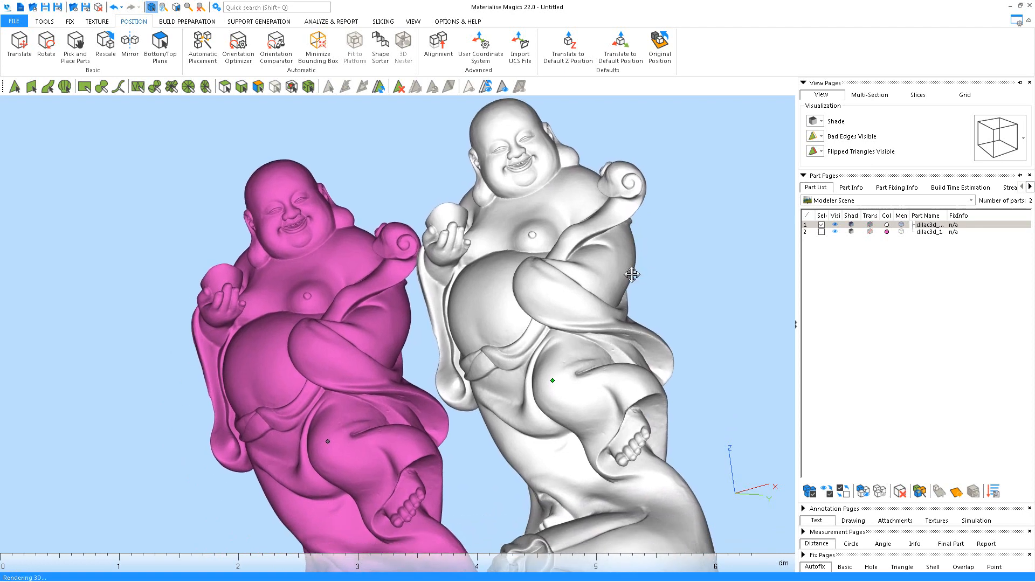
middle_click_drag(749, 228, 735, 271)
middle_click_drag(670, 237, 636, 282)
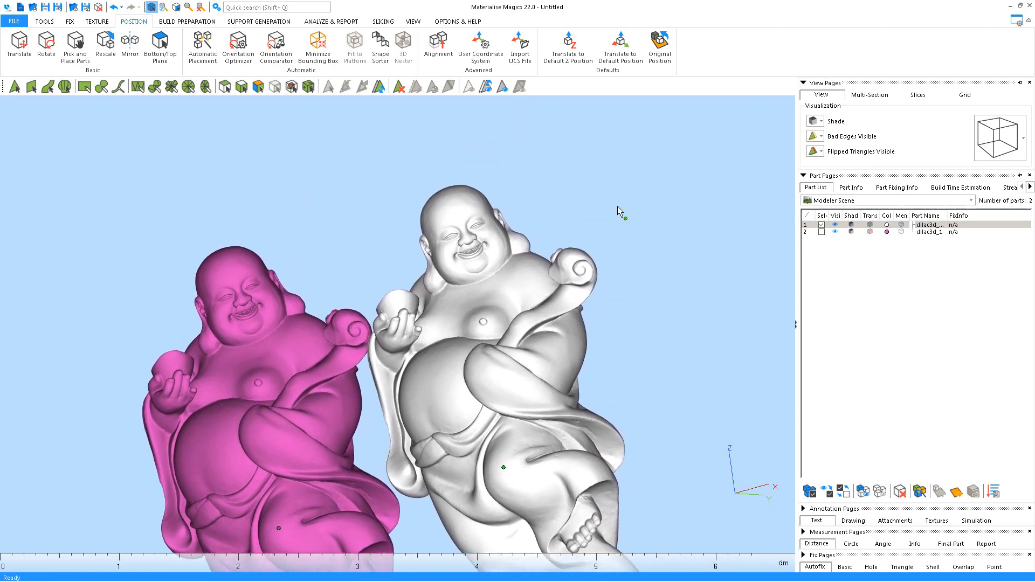
left_click(70, 21)
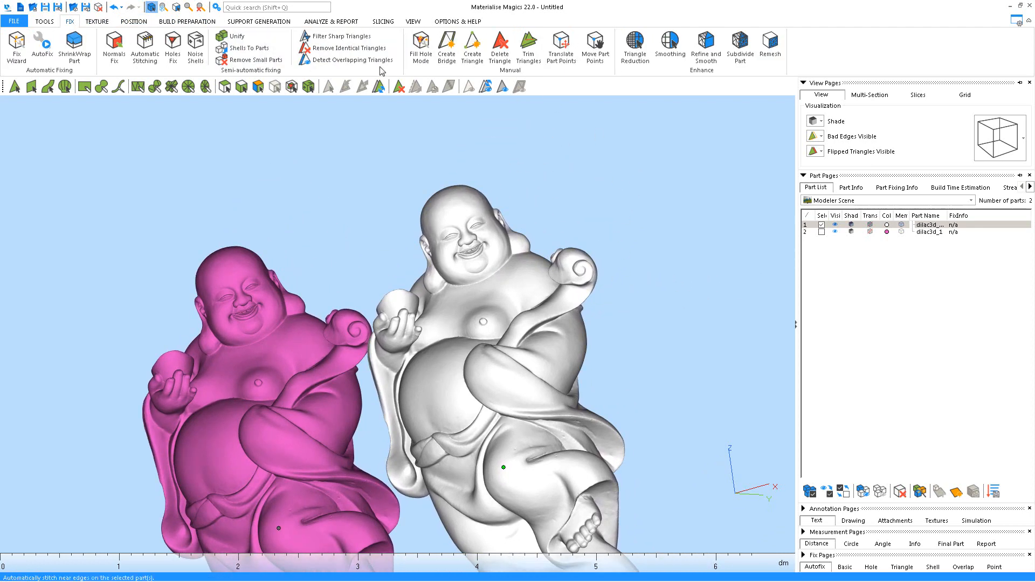
Run Triangle Reduction at 0.0200 mm detail, 10° max angle, 11 iterations, viewing meshes as triangles
left_click(635, 44)
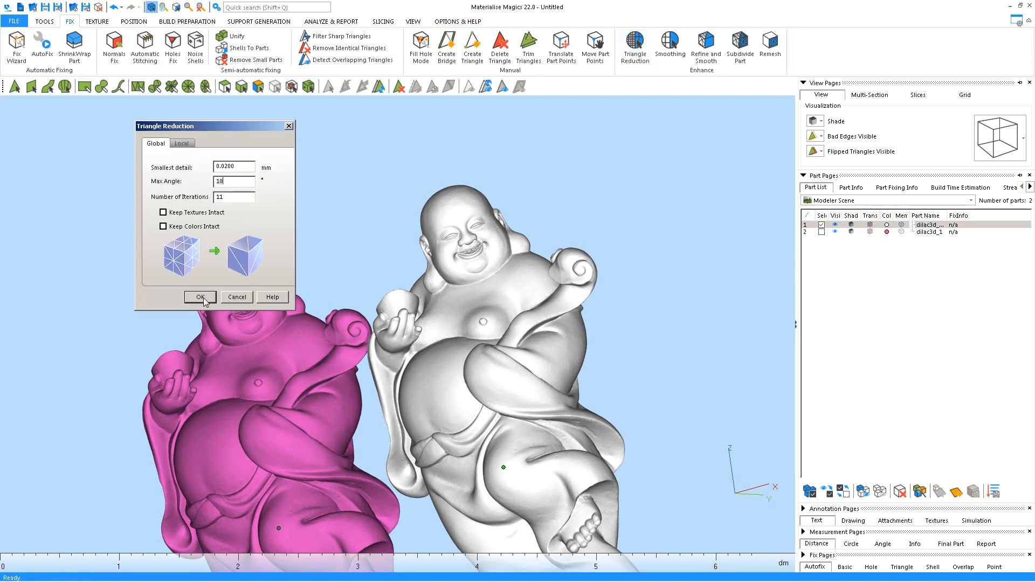
middle_click_drag(534, 273, 540, 299)
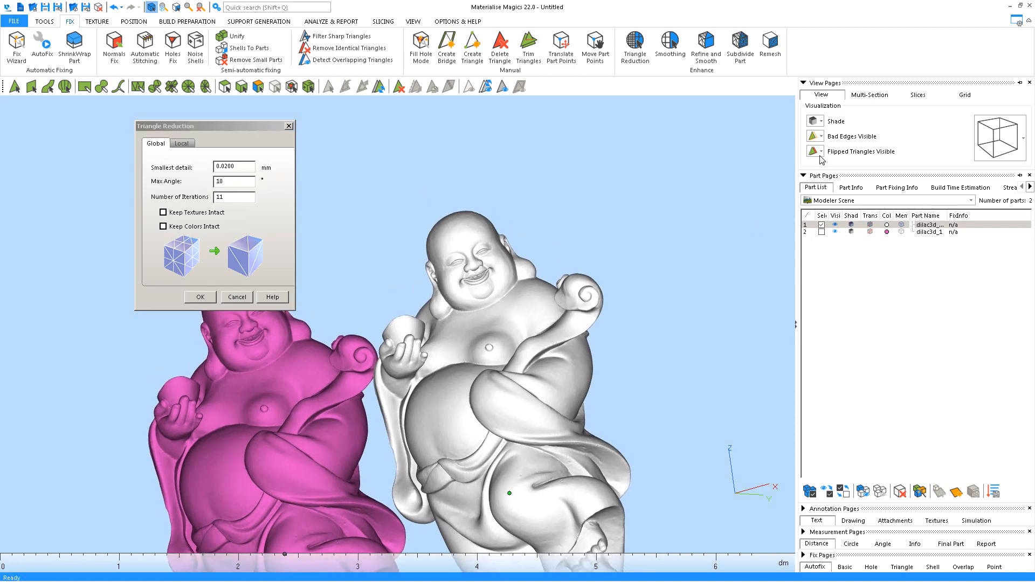
left_click(821, 122)
left_click(842, 170)
scroll(545, 248, "up", 5)
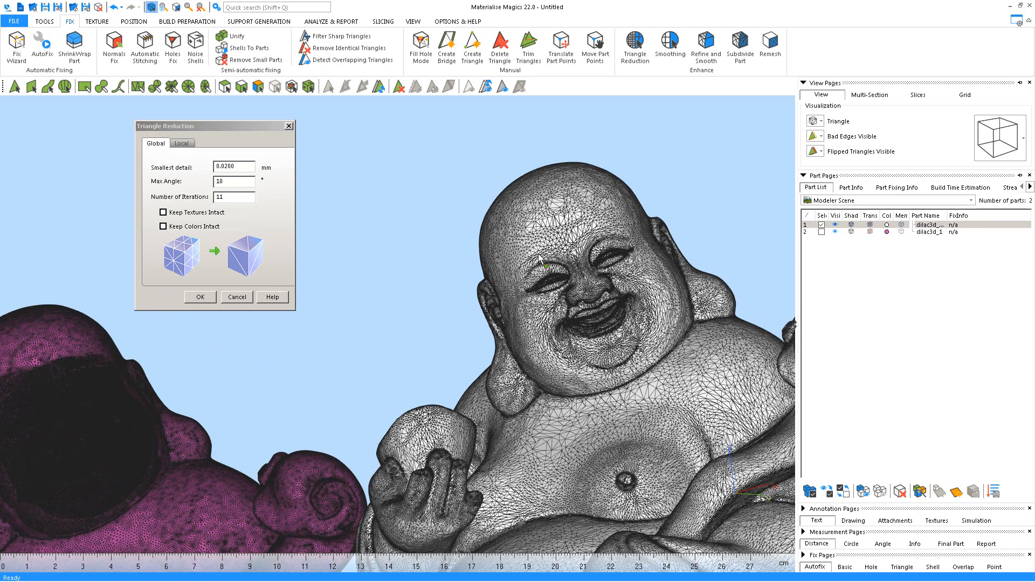
middle_click_drag(545, 268, 542, 285)
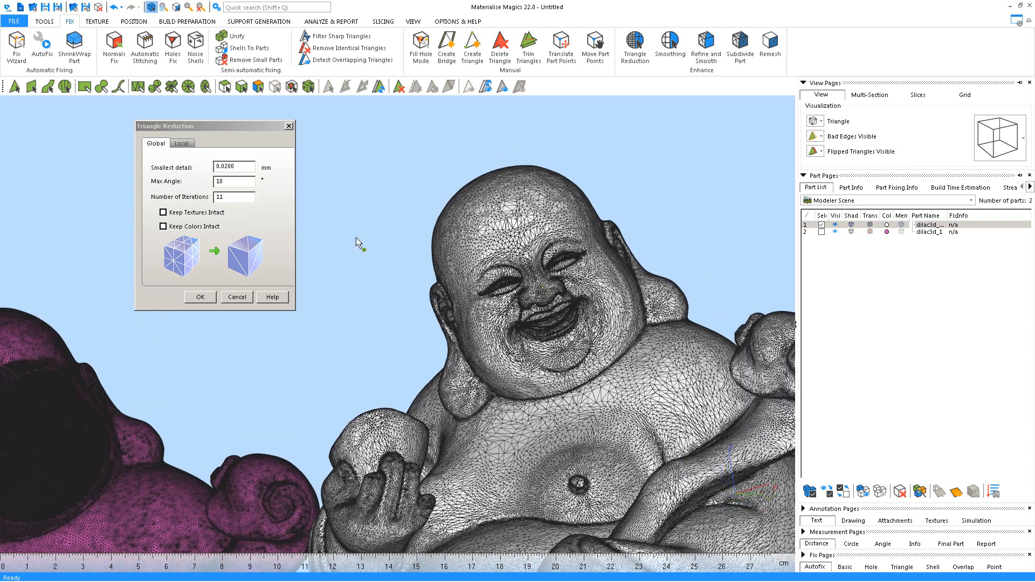
double_click(230, 197)
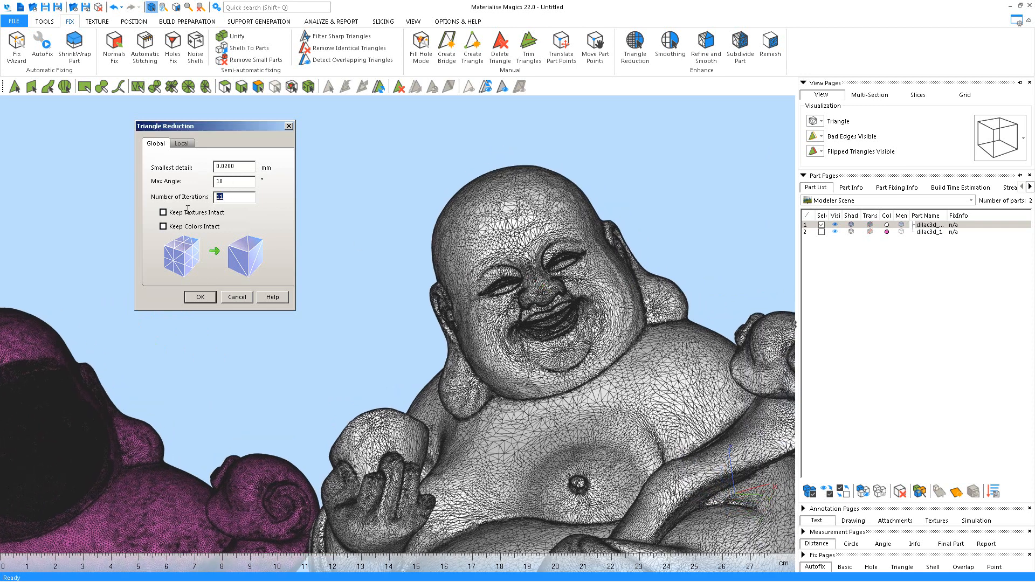
left_click(200, 296)
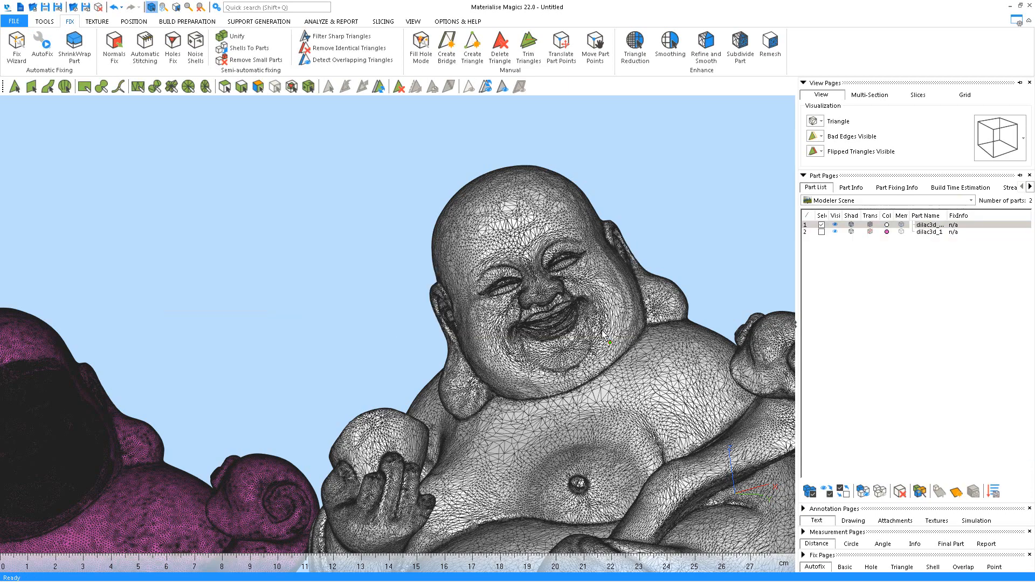
Show the reduced statue's Part Info (520,718 triangles, 260,349 points) and inspect its head
middle_click_drag(572, 294, 536, 311)
scroll(536, 311, "up", 5)
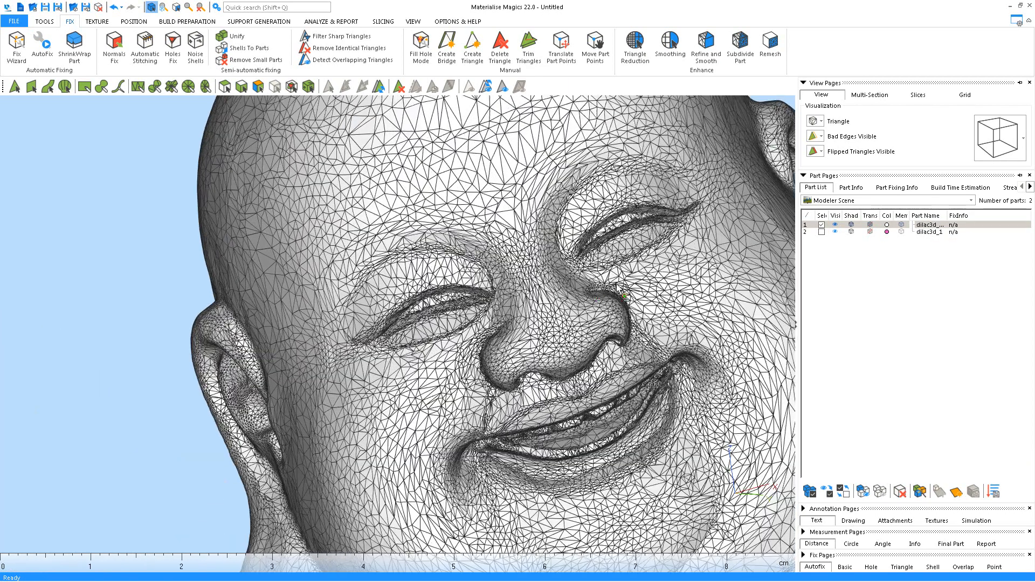
scroll(752, 254, "down", 6)
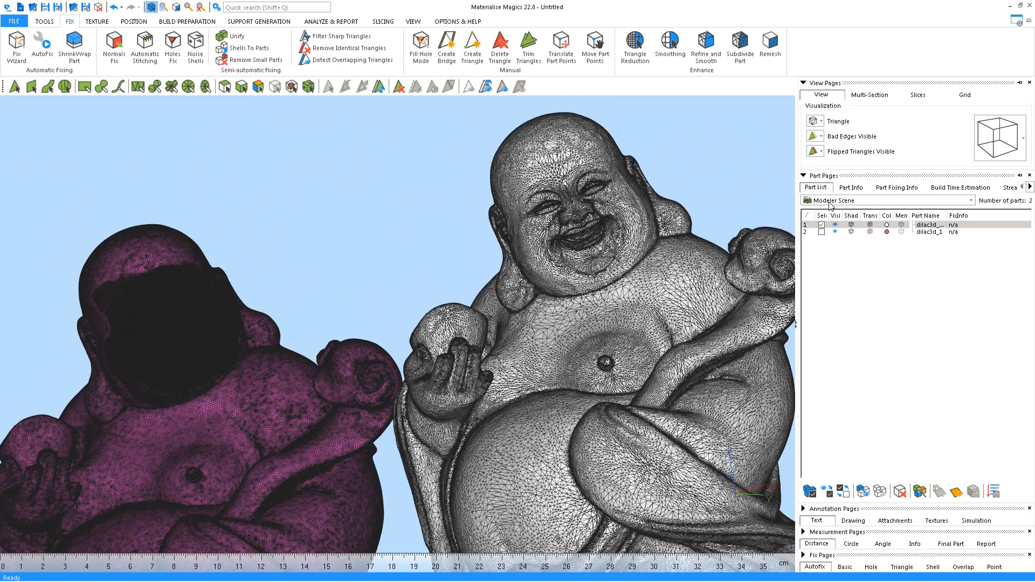
left_click(850, 187)
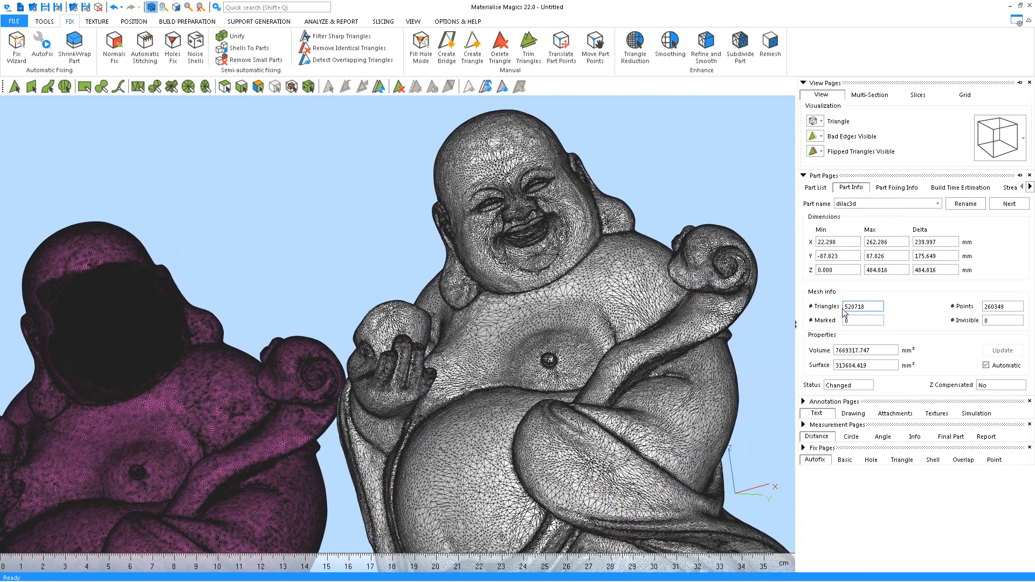
scroll(569, 283, "up", 2)
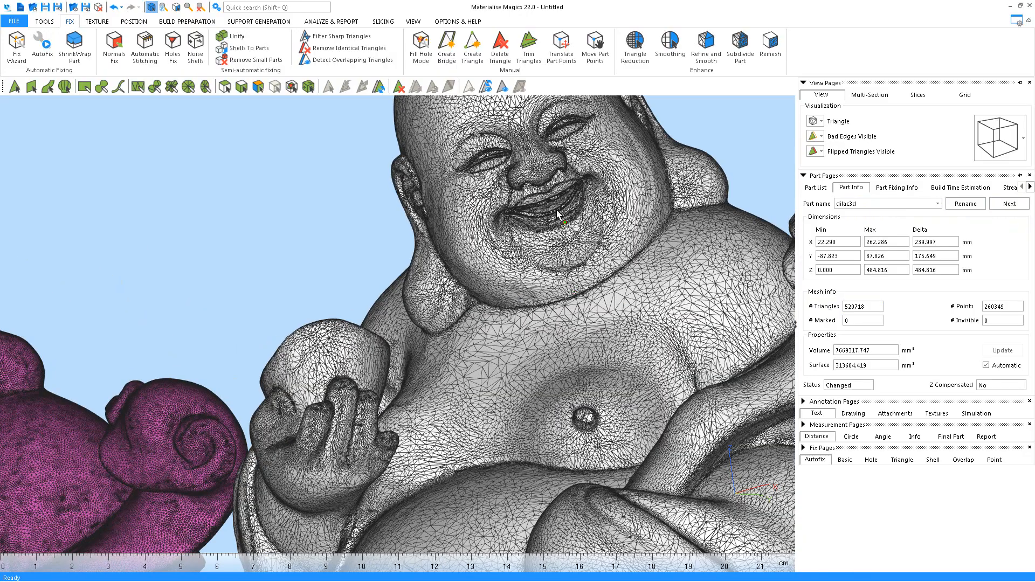
scroll(558, 206, "up", 1)
middle_click_drag(558, 206, 533, 341)
right_click_drag(506, 297, 475, 321)
left_click(816, 121)
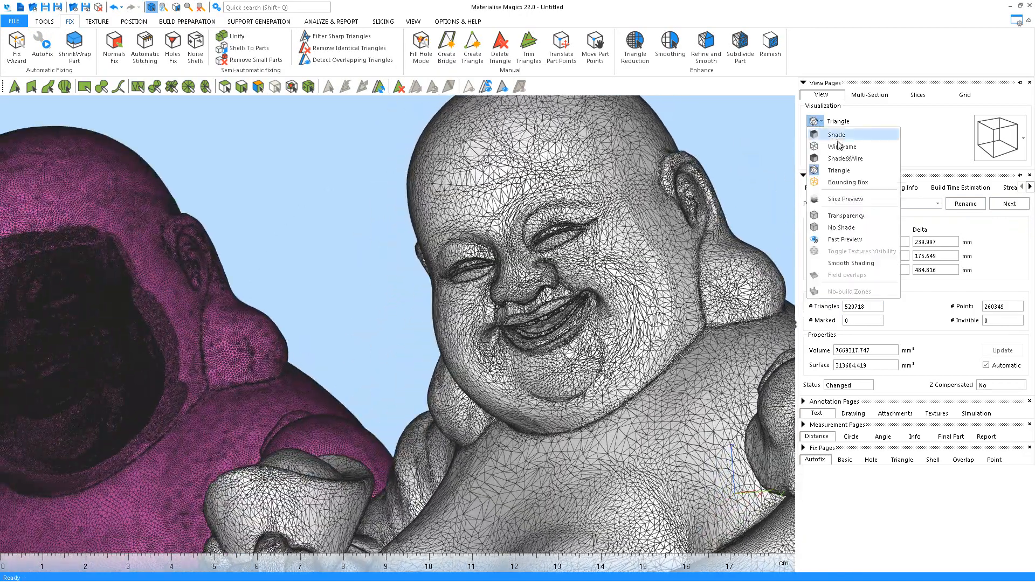
Render both Buddhas shaded without mesh lines and inspect the grey head from several sides
left_click(836, 139)
right_click_drag(537, 292, 609, 304)
scroll(464, 296, "up", 2)
middle_click_drag(464, 295, 472, 312)
right_click_drag(471, 313, 517, 307)
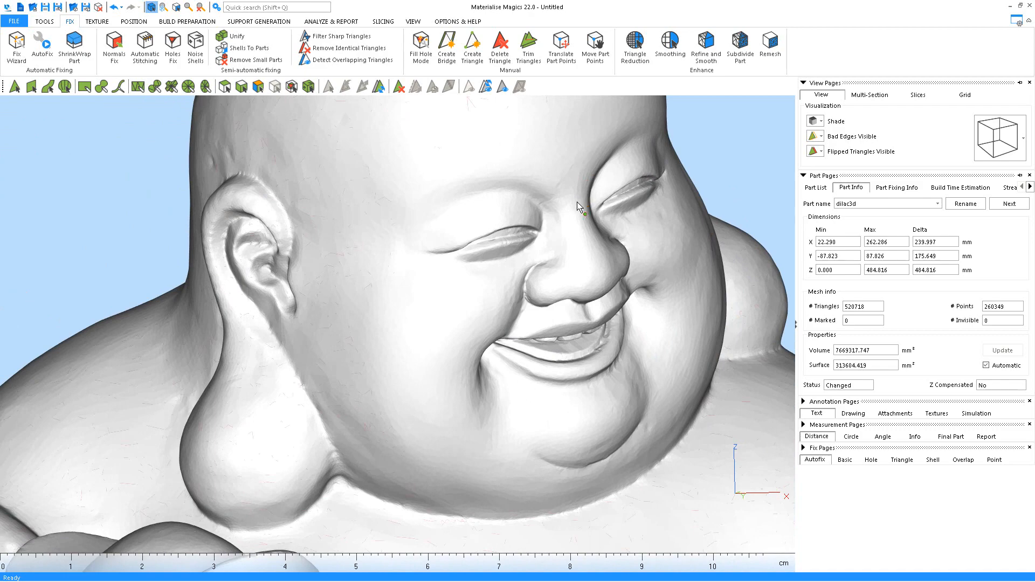
scroll(555, 225, "down", 2)
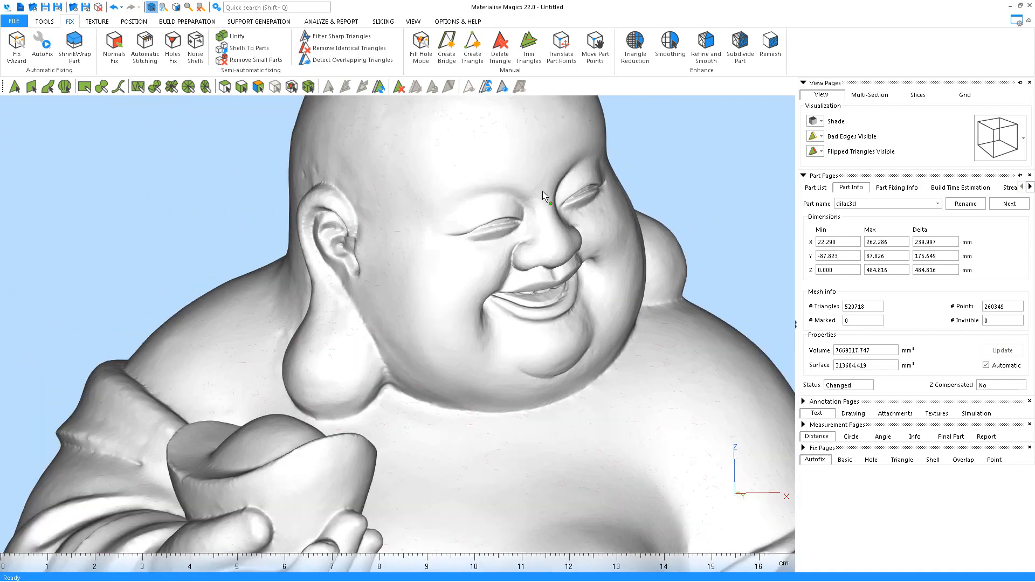
middle_click_drag(533, 234, 588, 207)
scroll(588, 207, "down", 2)
middle_click_drag(179, 309, 548, 323)
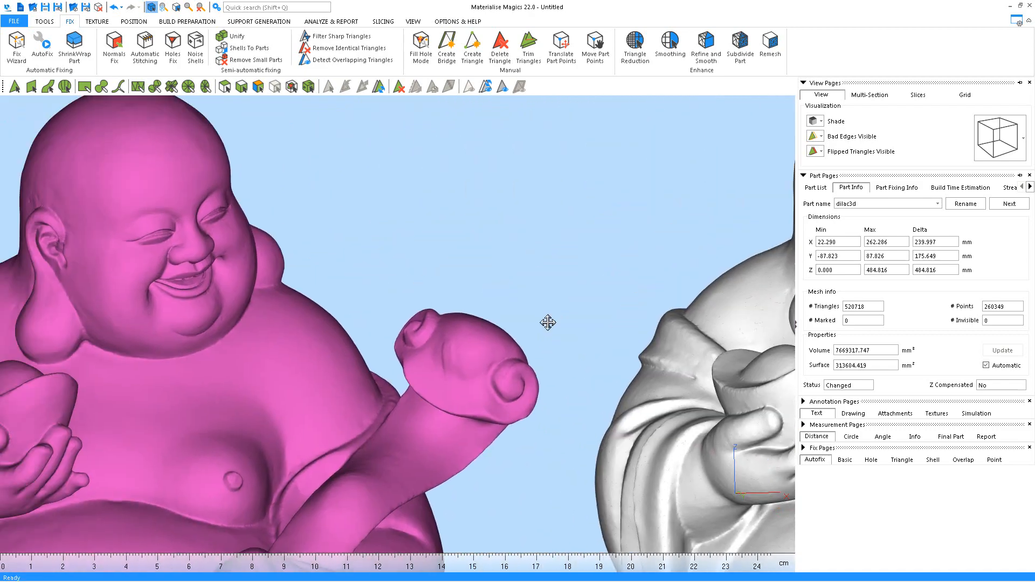
Recolour the full-resolution dilac3d_1 copy from magenta to white and deselect it
left_click(815, 187)
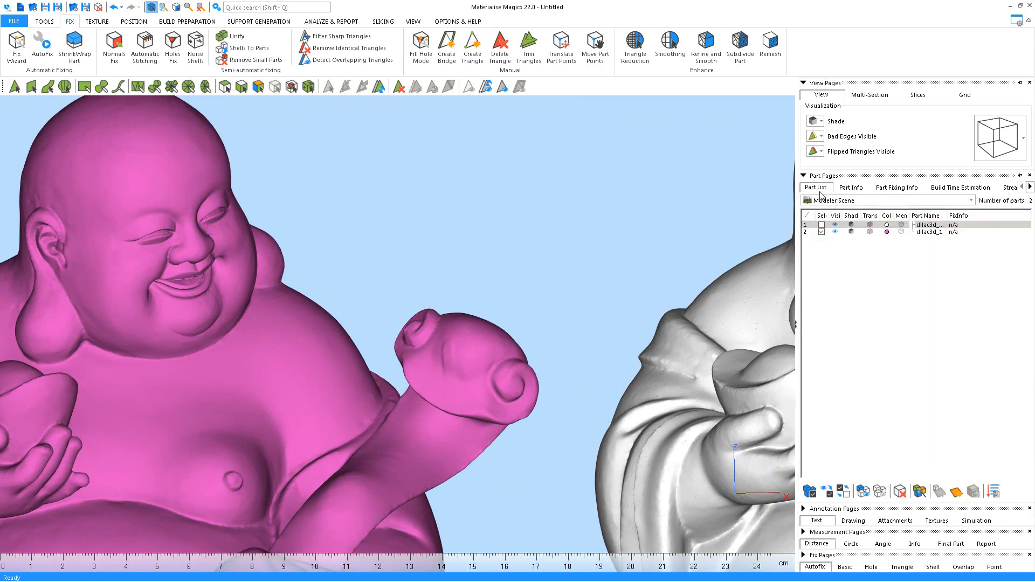
left_click(887, 233)
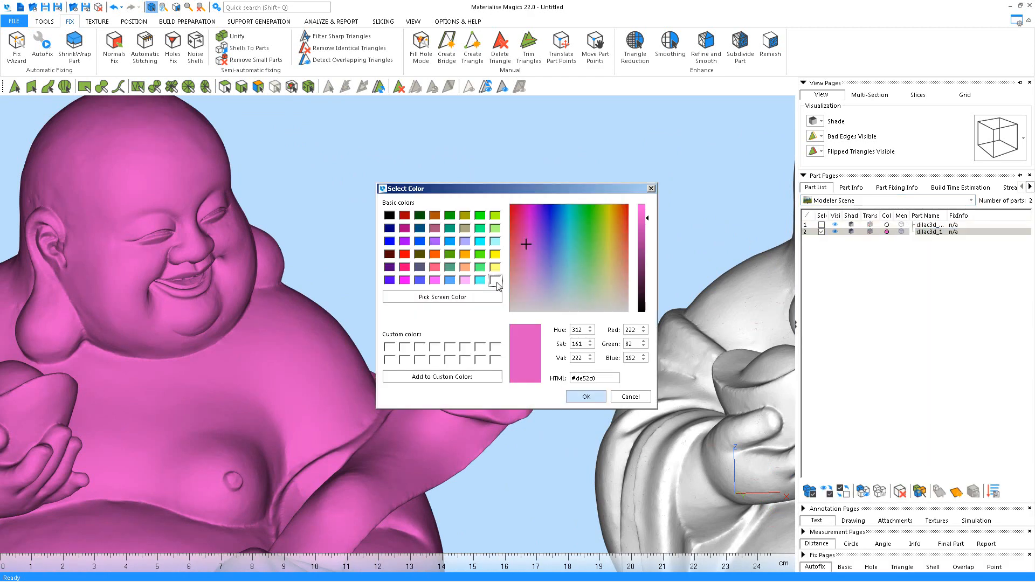
left_click(497, 284)
key("Return")
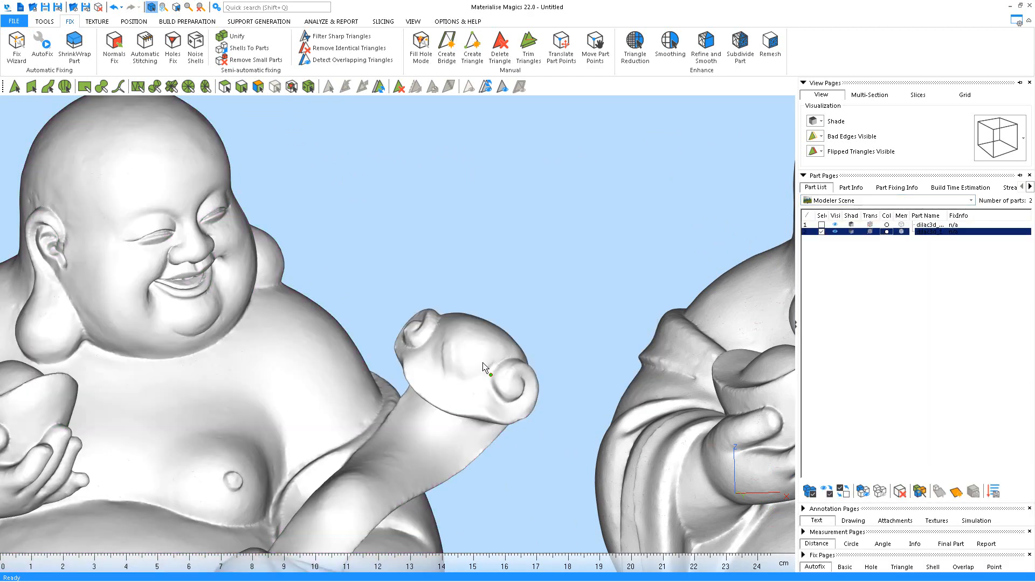
right_click_drag(508, 235, 486, 216)
scroll(488, 220, "down", 5)
middle_click_drag(498, 229, 433, 248)
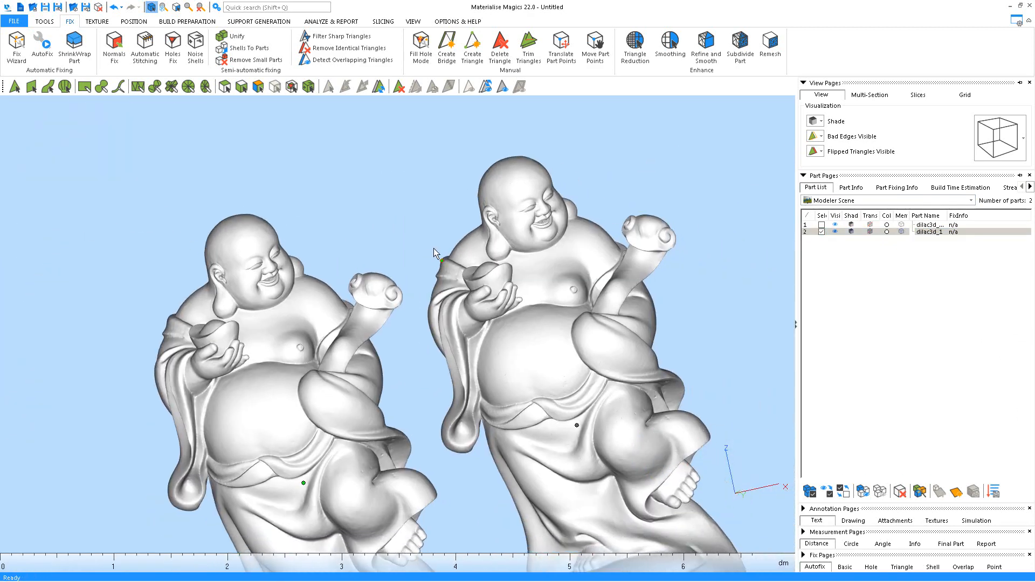
left_click(433, 248)
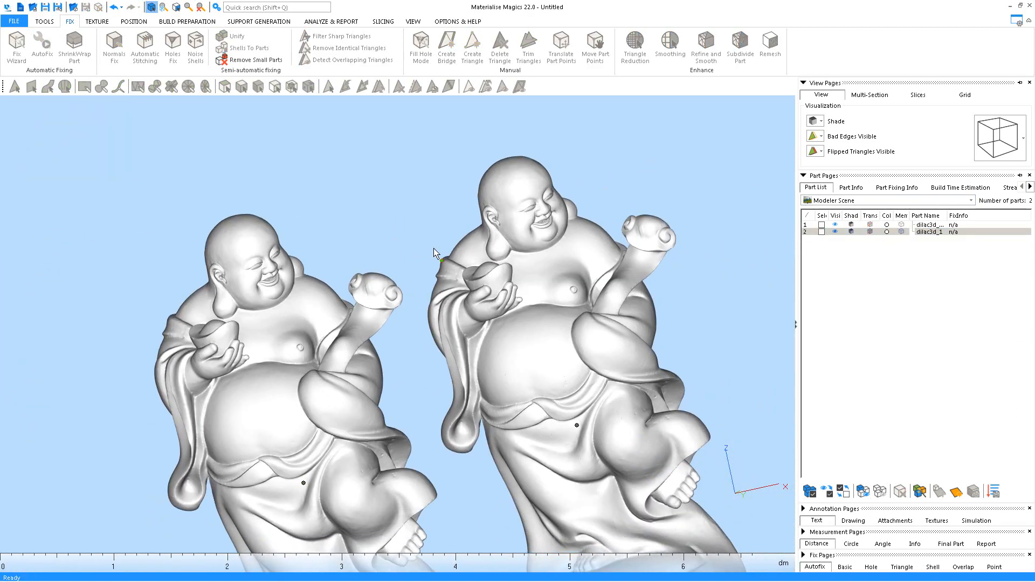
left_click(1030, 6)
Close Magics without saving, then import dilac3d.stl into Rhino and zoom to its extents
left_click(519, 320)
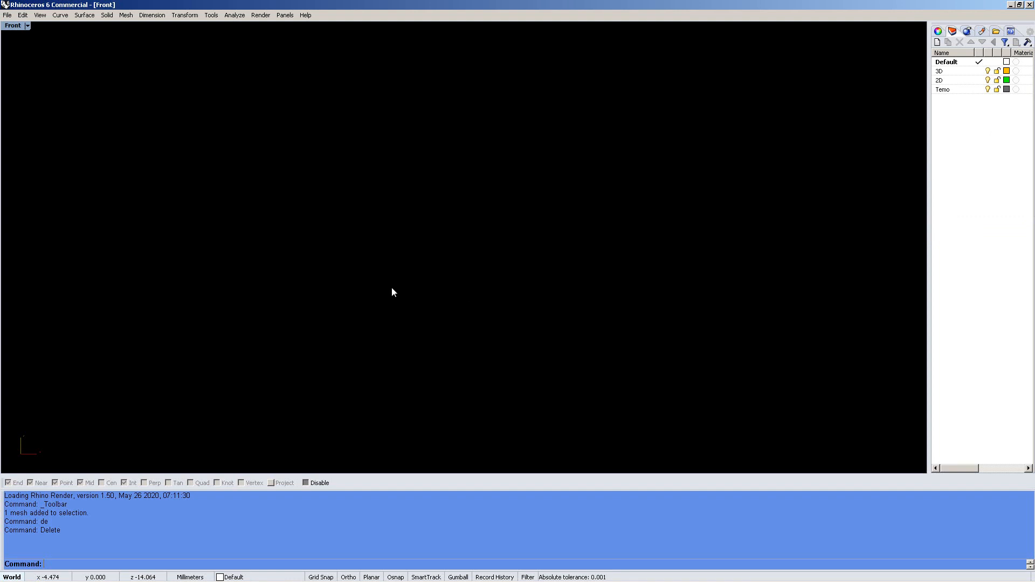
type("import")
key("Return")
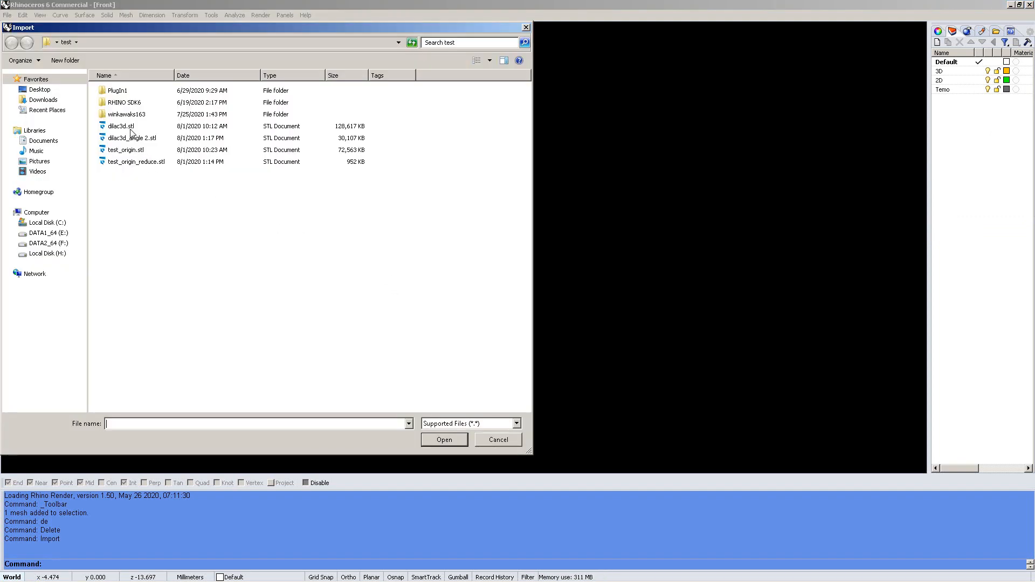
double_click(131, 128)
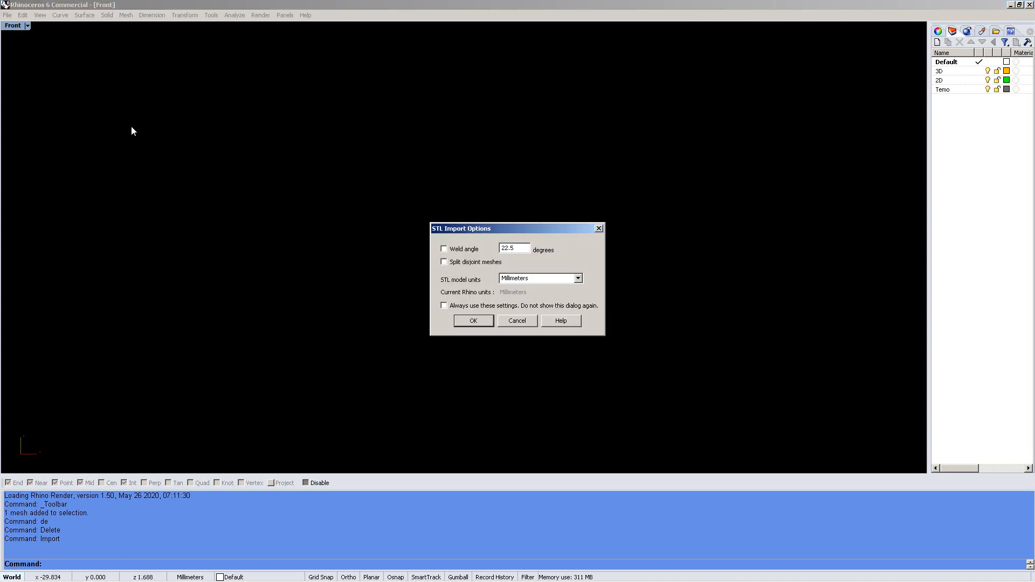
left_click(465, 324)
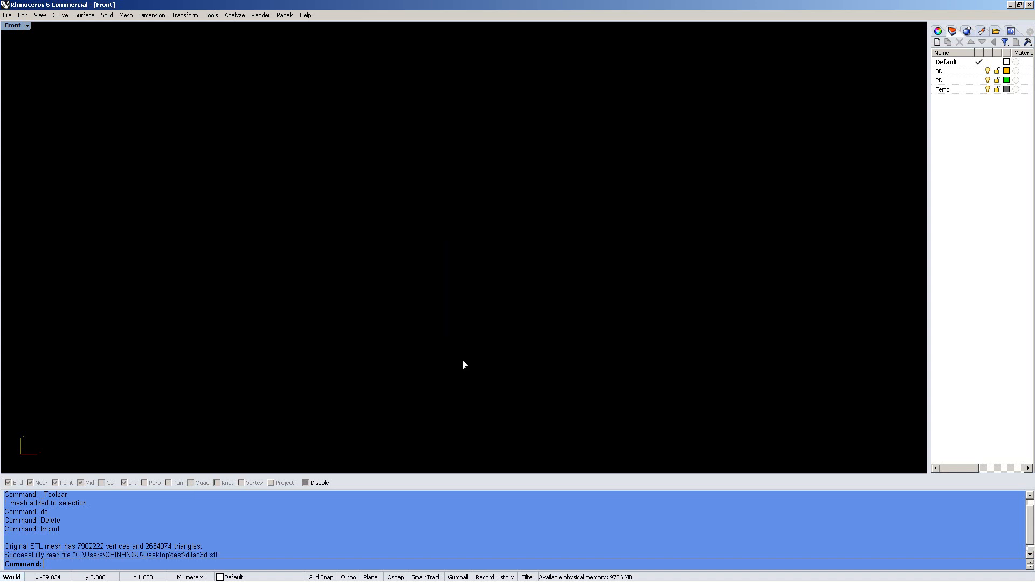
type("z")
key("Return")
type("e")
key("Return")
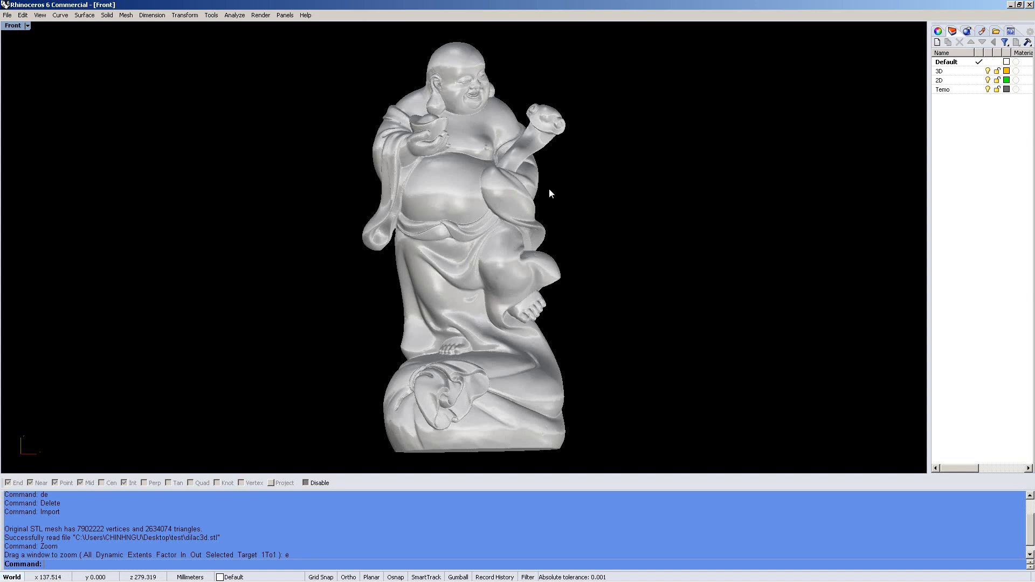
Set the imported Buddha mesh's display colour to green in Properties
left_click(467, 246)
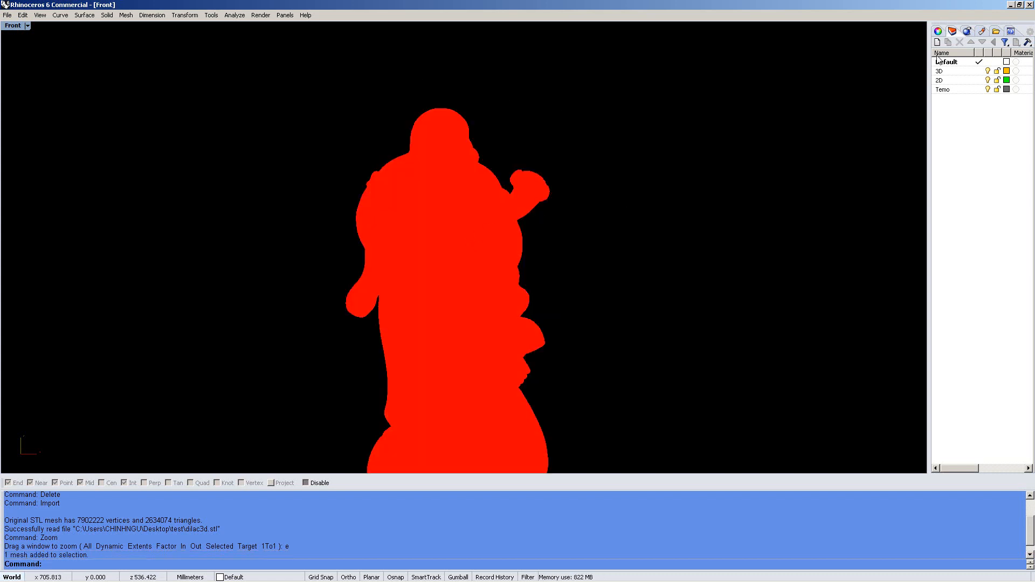
left_click(938, 32)
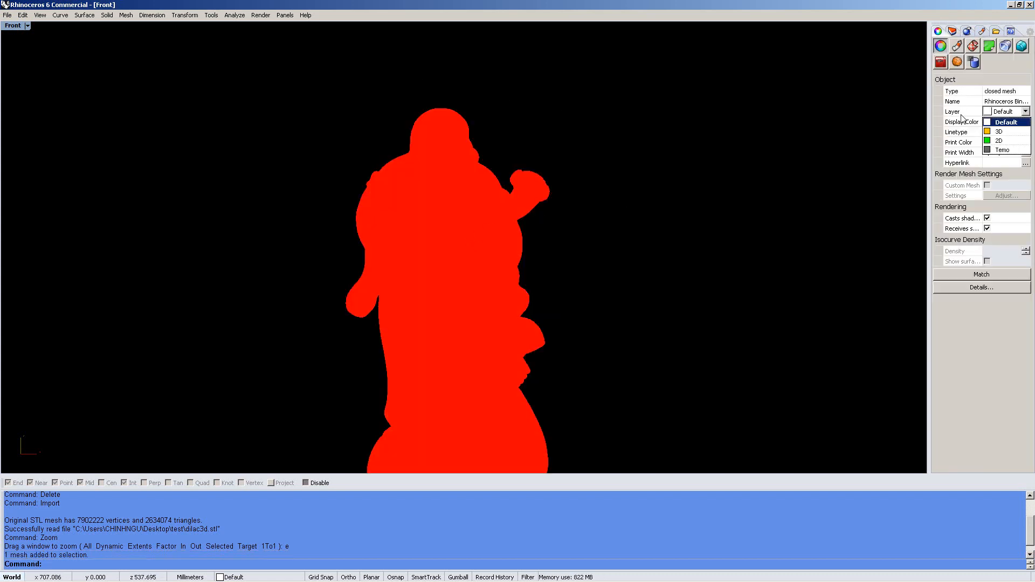
left_click(976, 124)
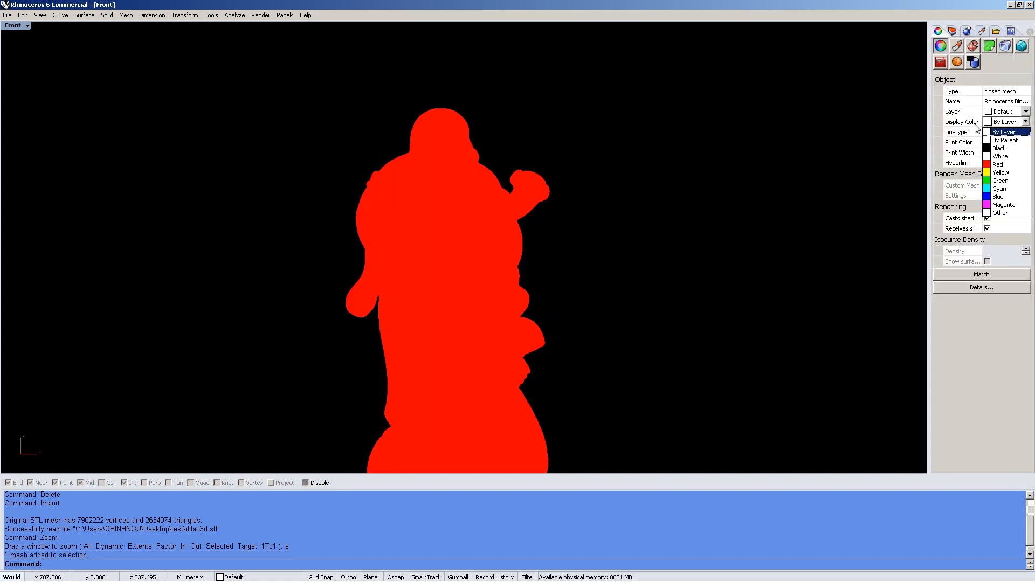
left_click(997, 179)
key("Escape")
scroll(485, 280, "up", 5)
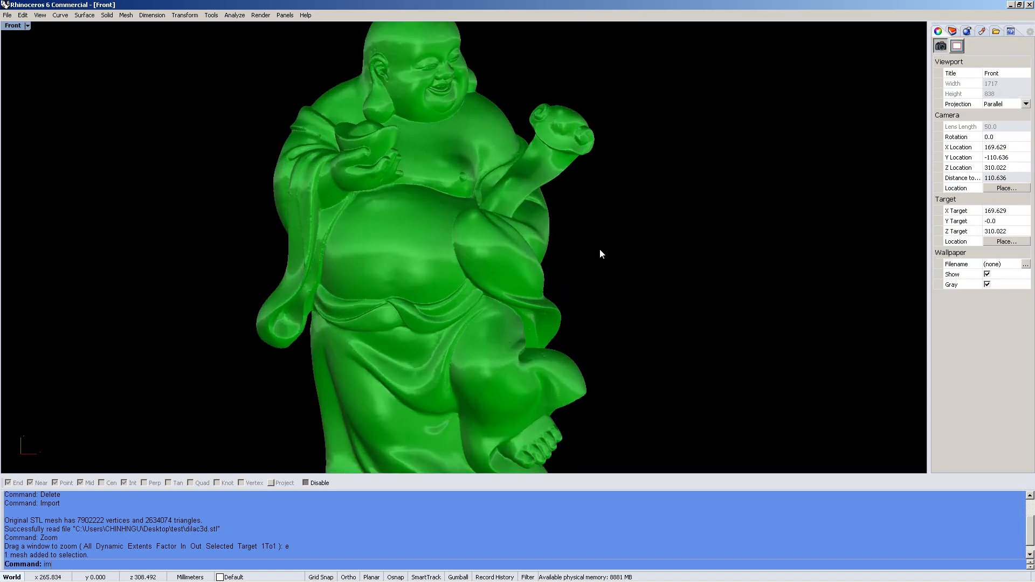
key("ctrl+i")
Import dilac3d_angle 2.stl, accepting the default STL import options
double_click(147, 139)
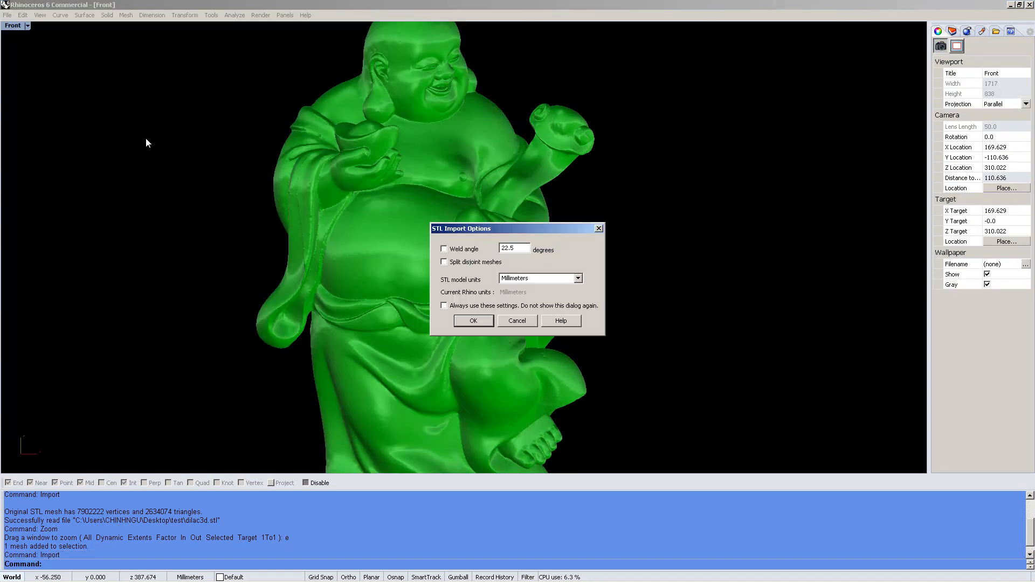
left_click(485, 320)
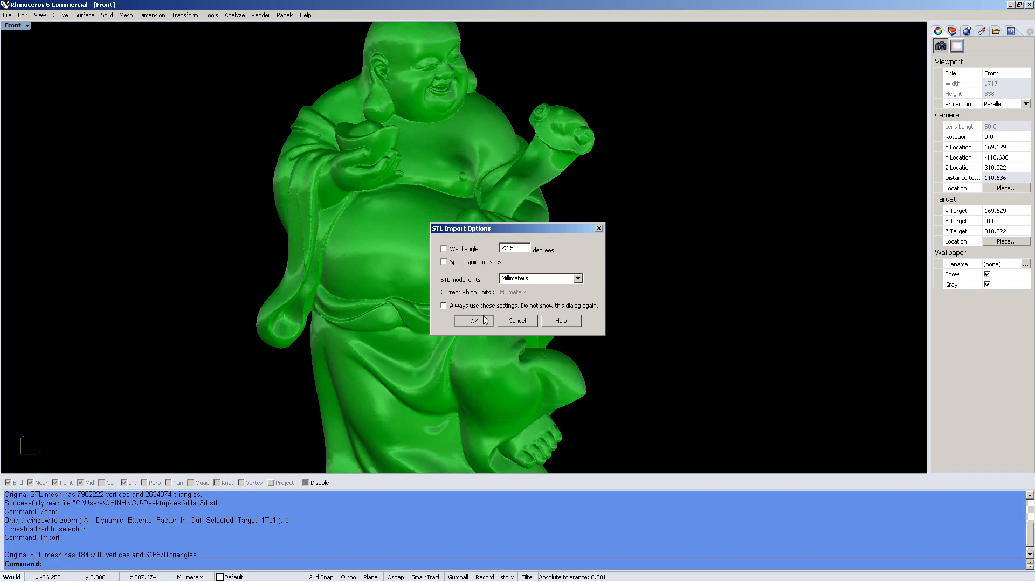
right_click_drag(478, 222, 474, 319)
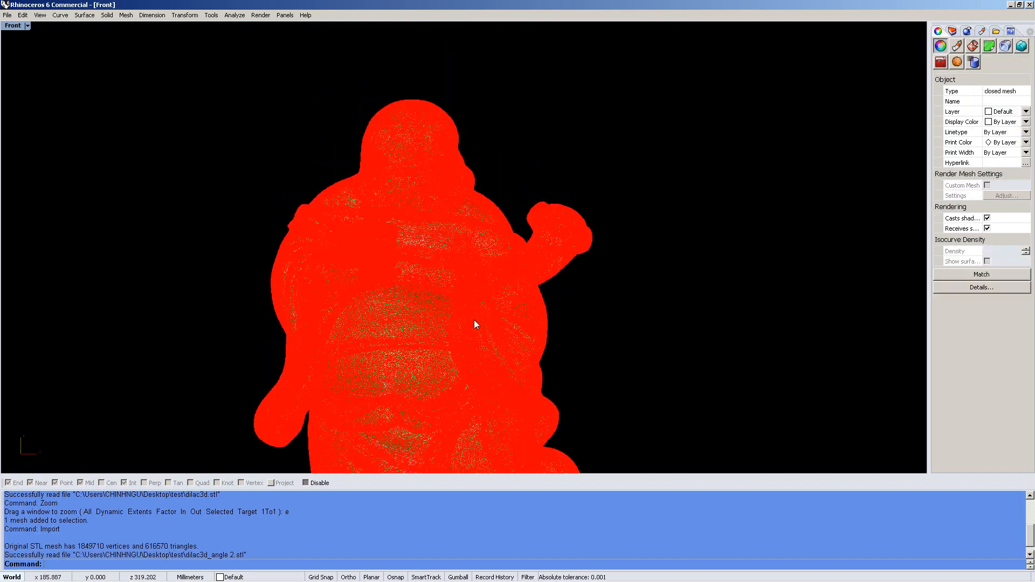
key("Escape")
scroll(434, 230, "up", 11)
scroll(457, 187, "down", 8)
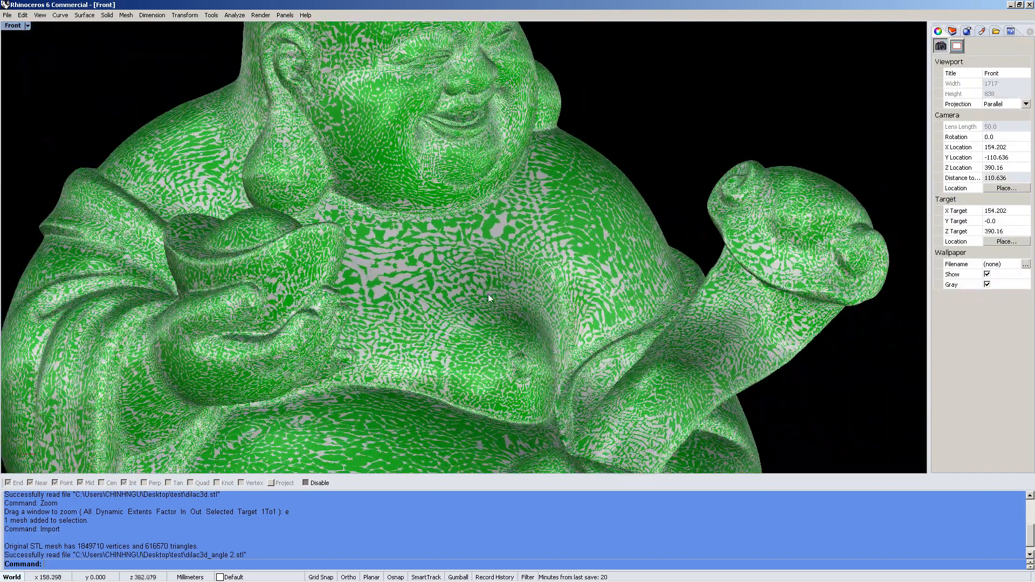
scroll(504, 227, "up", 5)
scroll(496, 235, "down", 5)
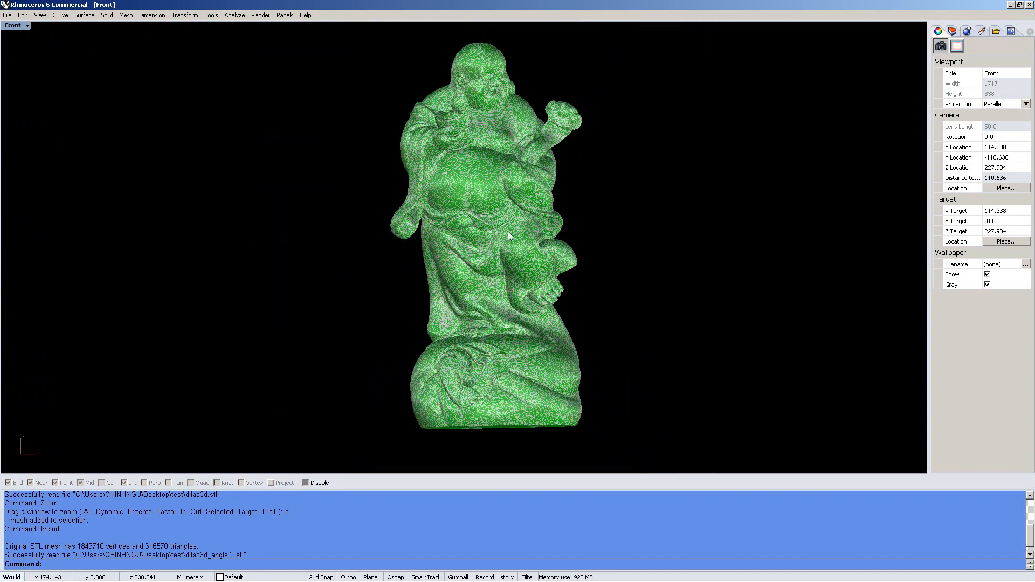
scroll(508, 232, "up", 3)
right_click_drag(744, 127, 714, 164)
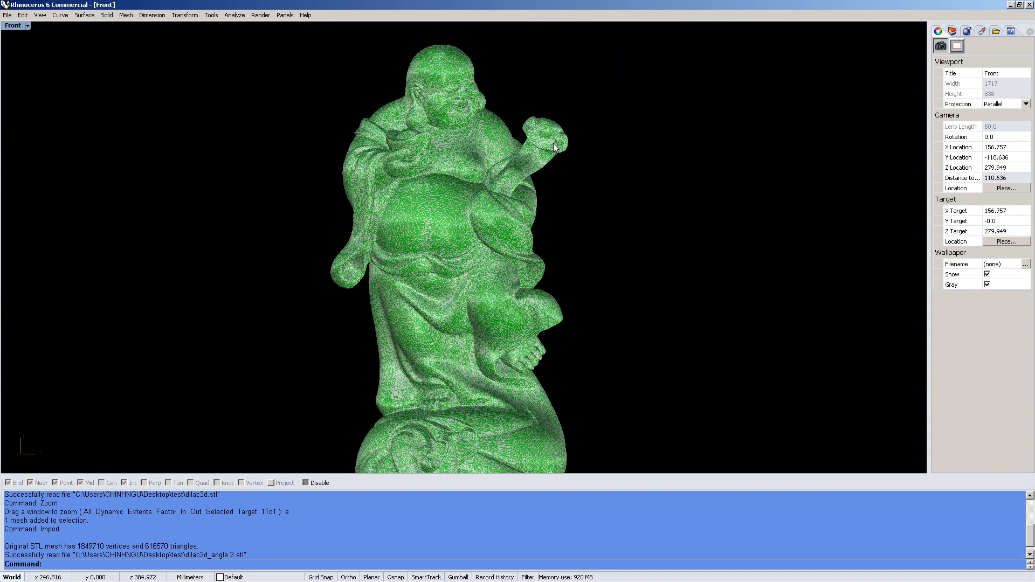
Select the imported mesh with SelLast and move it to the right of the green Buddha
type("sellast")
key("Return")
scroll(795, 186, "up", 2)
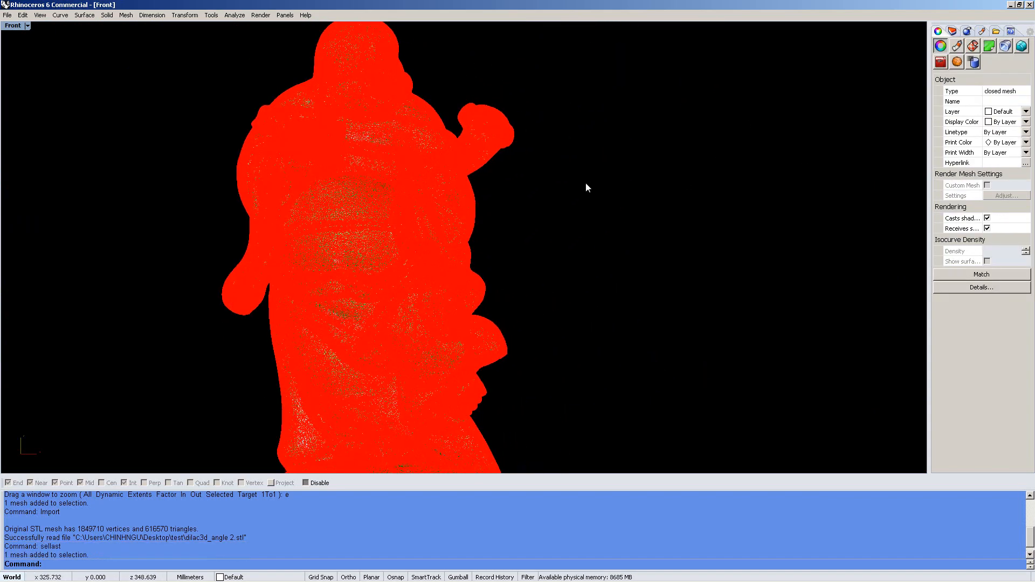
type("move")
key("Return")
left_click(552, 247)
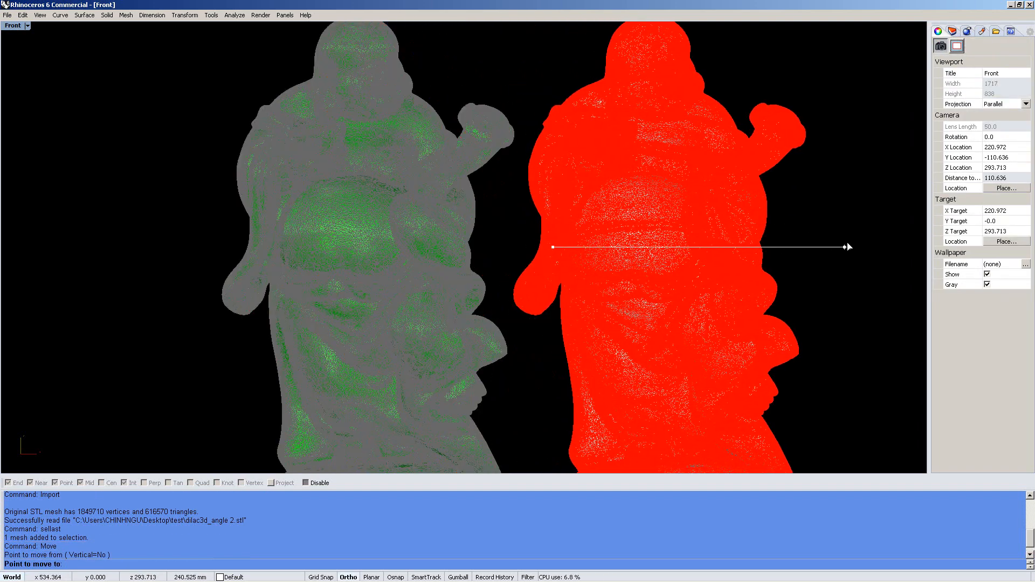
left_click(750, 214)
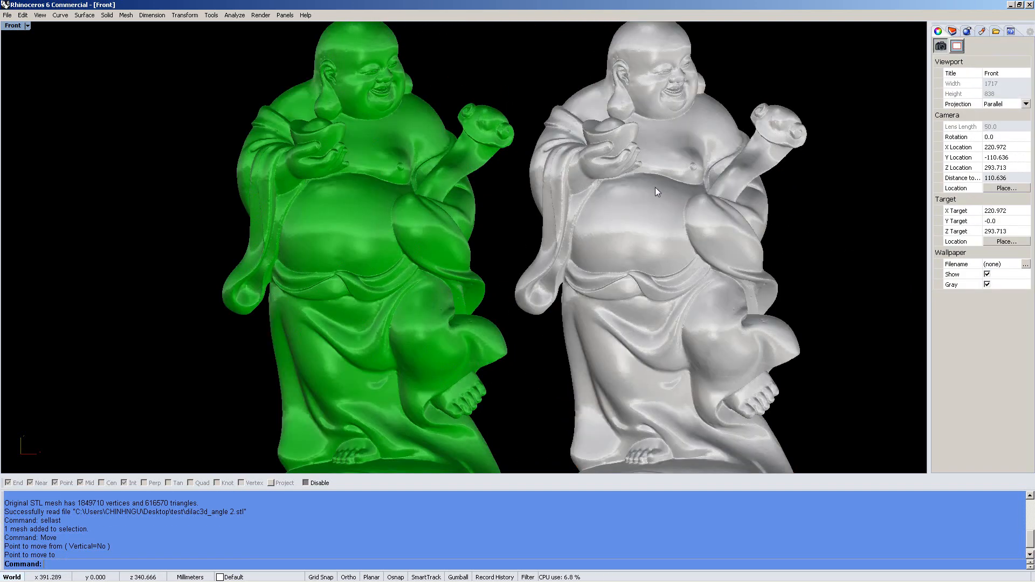
scroll(604, 178, "up", 4)
left_click(575, 176)
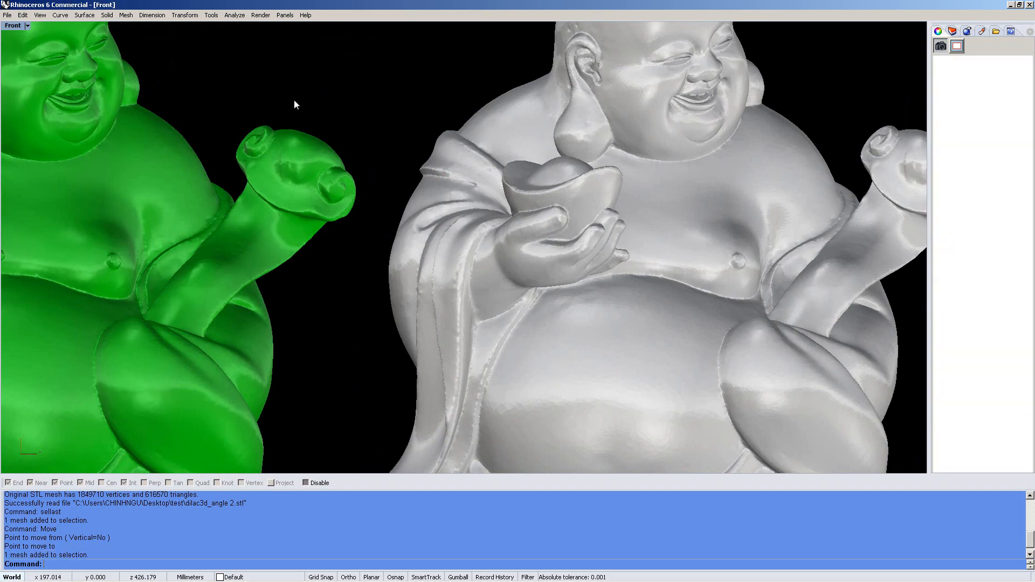
Turn on Show mesh wires for the Shaded display mode in Options
left_click(294, 99)
right_click_drag(311, 97, 360, 150)
type("op")
key("Return")
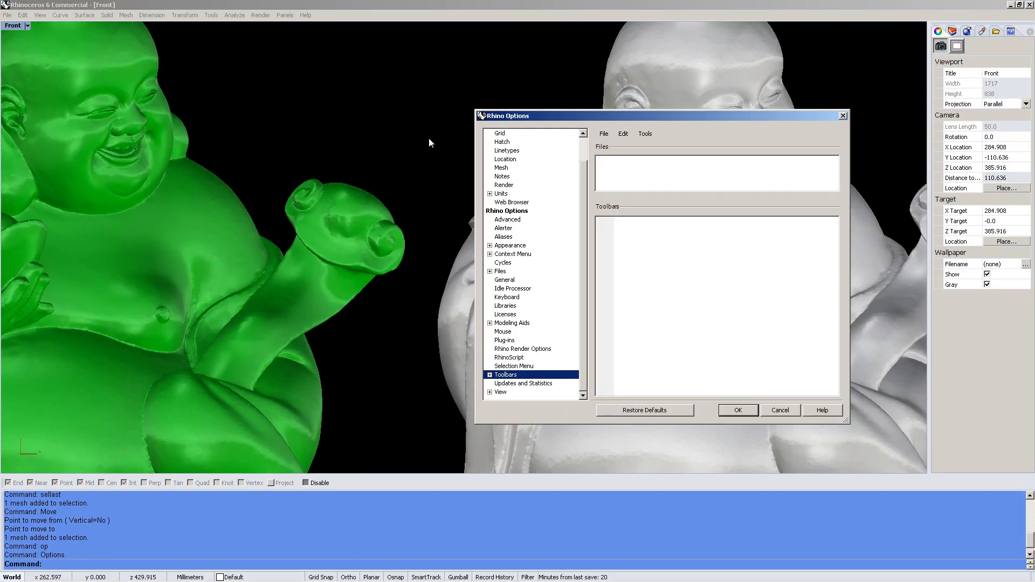
double_click(496, 394)
left_click(507, 392)
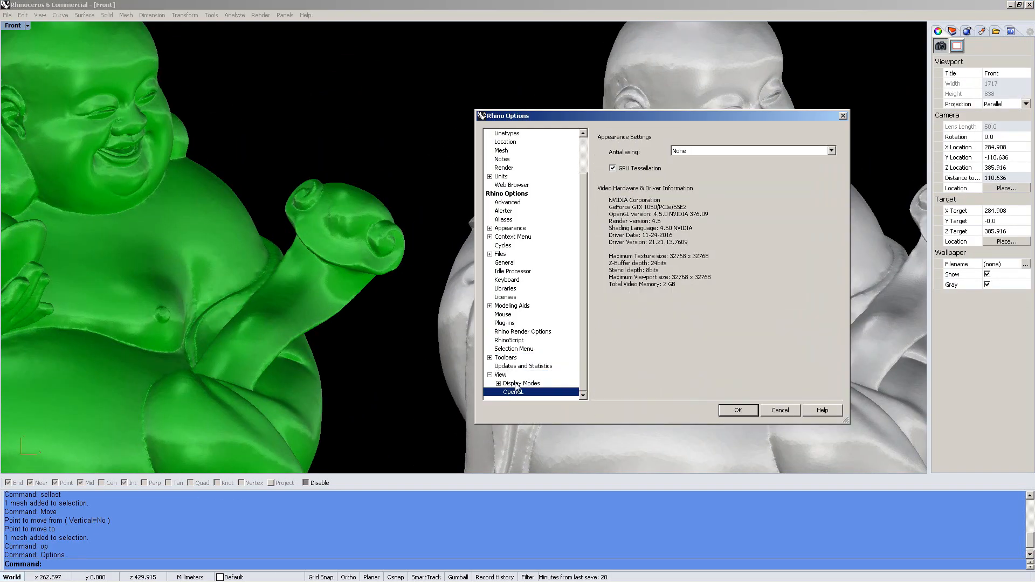
double_click(514, 383)
double_click(531, 324)
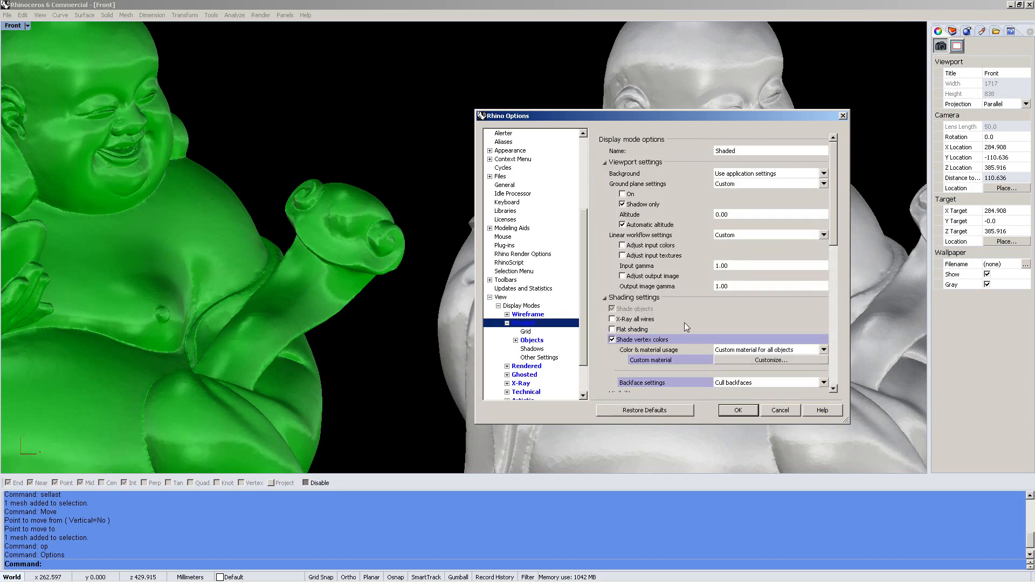
scroll(686, 328, "down", 3)
left_click(613, 360)
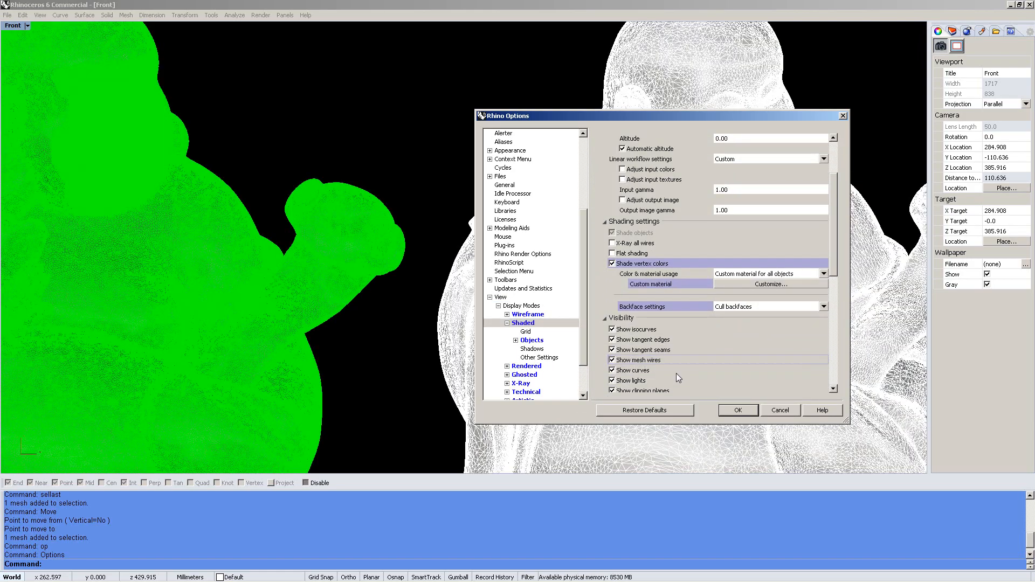
left_click(735, 413)
Undo the move so both statue meshes overlap again, then select both meshes
right_click_drag(760, 121, 735, 228)
scroll(736, 228, "up", 8)
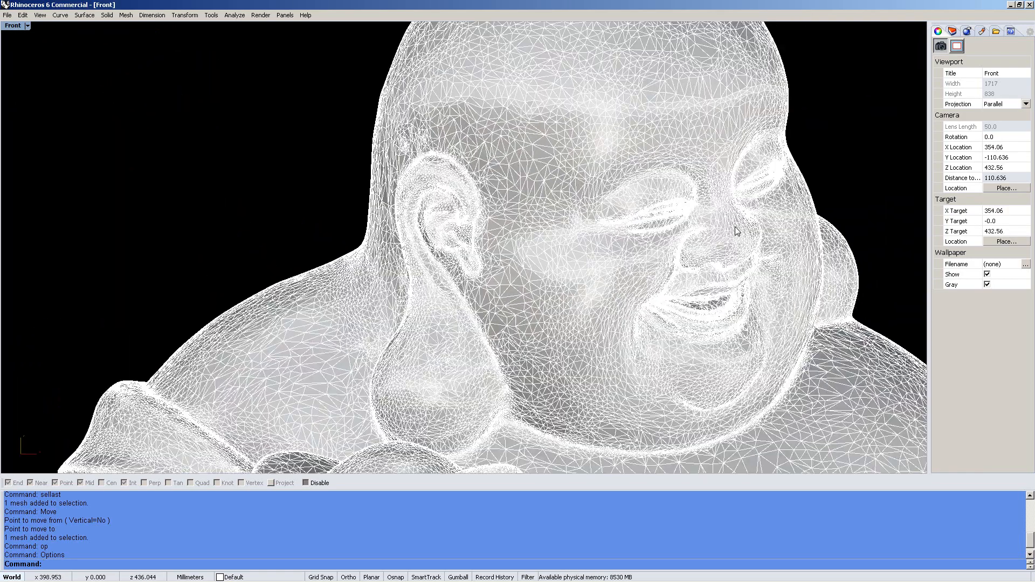
scroll(735, 227, "down", 4)
right_click_drag(347, 237, 665, 196)
mouse_move(53, 200)
right_mouse_down()
mouse_move(340, 219)
mouse_move(357, 171)
right_mouse_up()
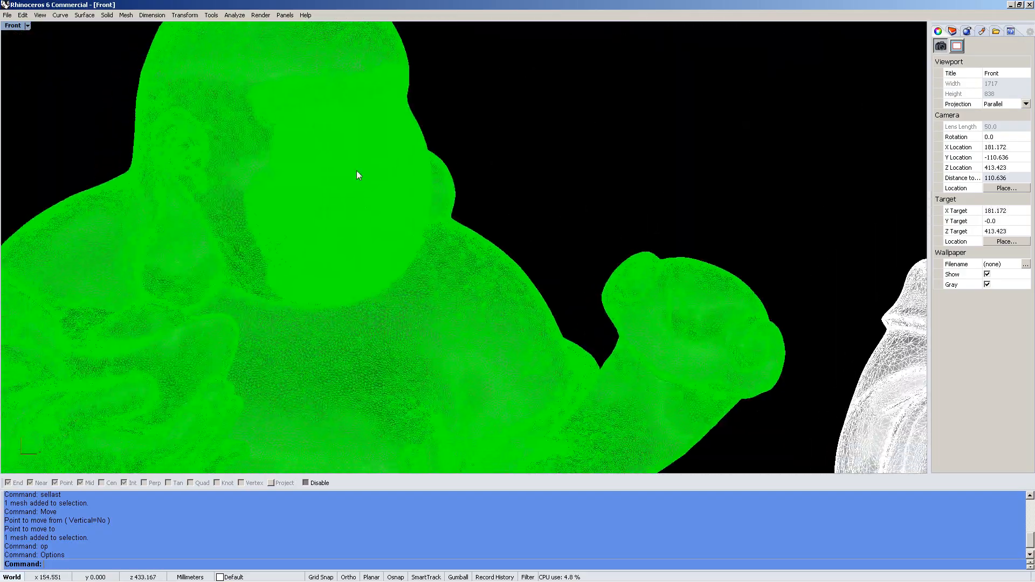
scroll(357, 175, "down", 4)
key("ctrl+z")
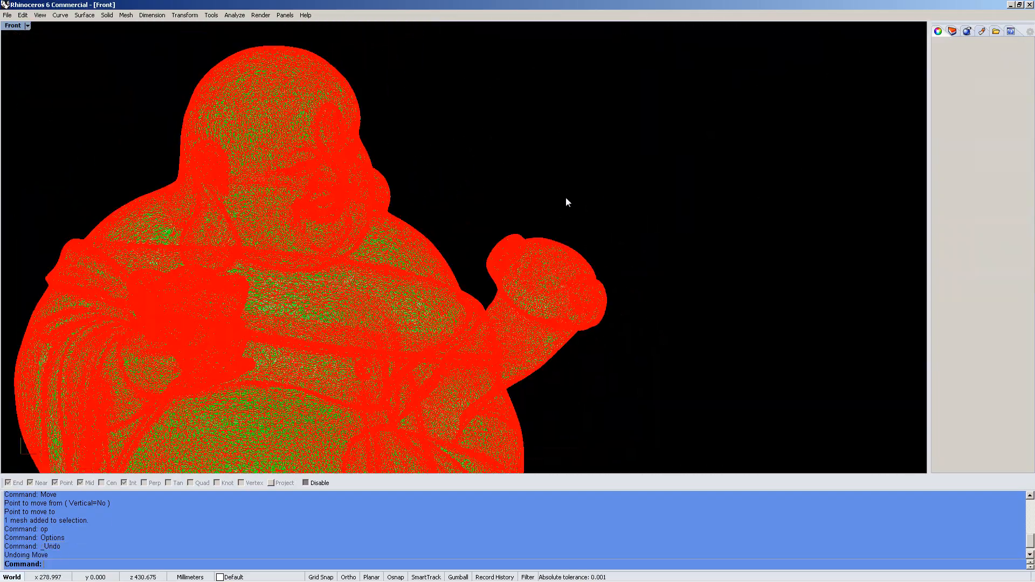
left_click(539, 183)
scroll(541, 182, "down", 5)
key("ctrl+a")
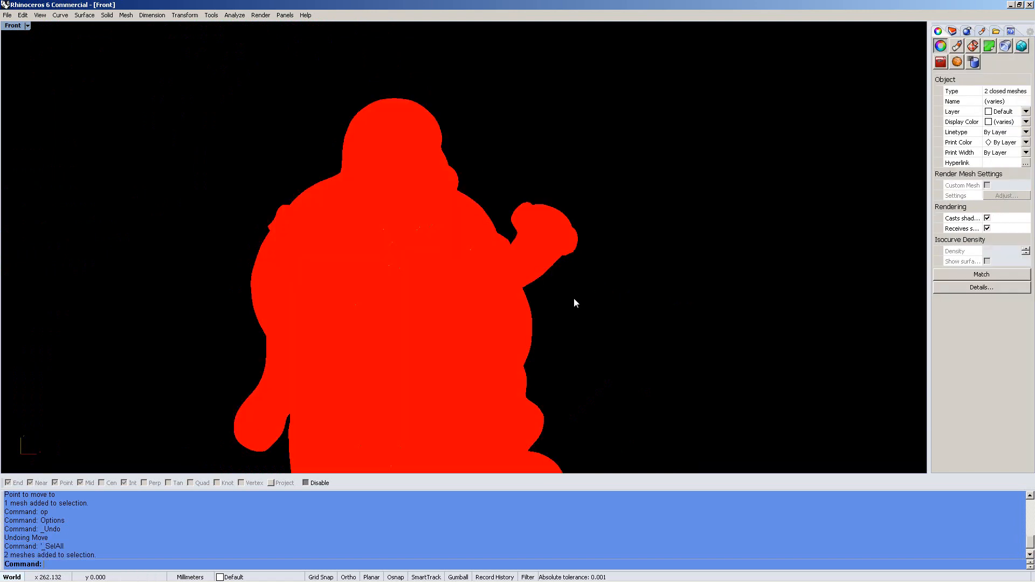
right_click_drag(573, 299, 611, 188)
type("se")
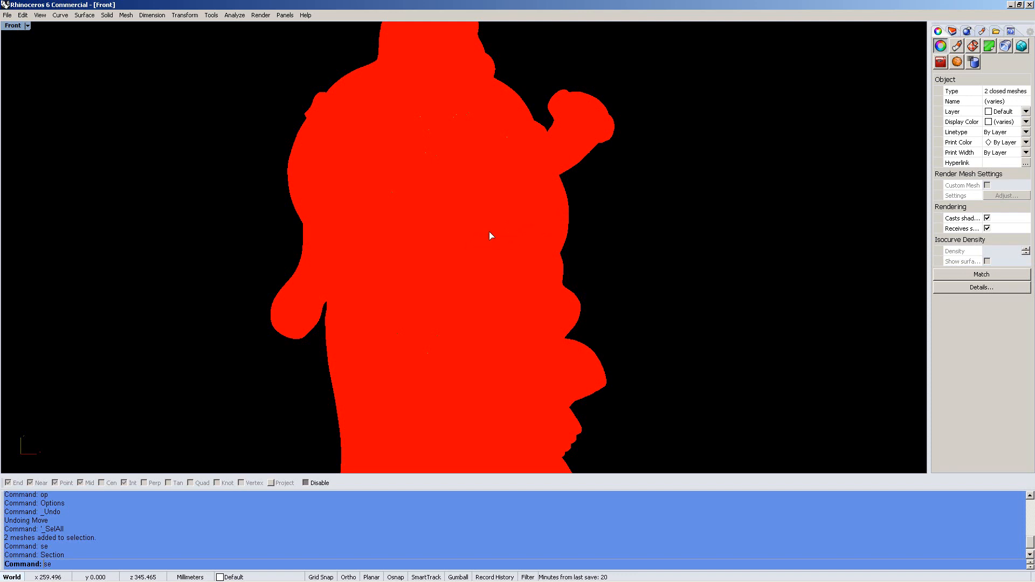
Section both meshes with a horizontal line across the figure, then hide the meshes
key("Return")
left_click(266, 247)
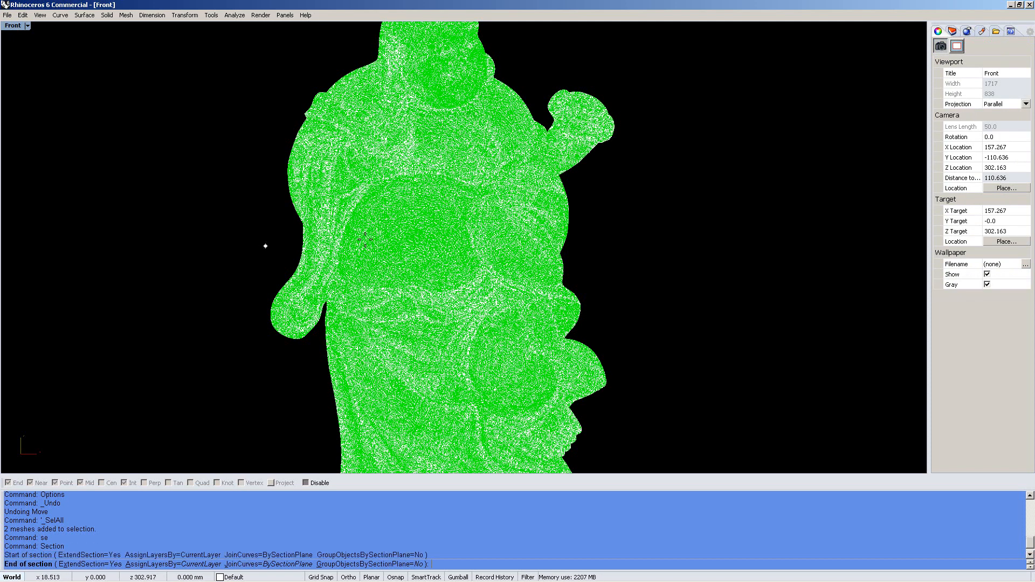
left_click(668, 247)
key("Return")
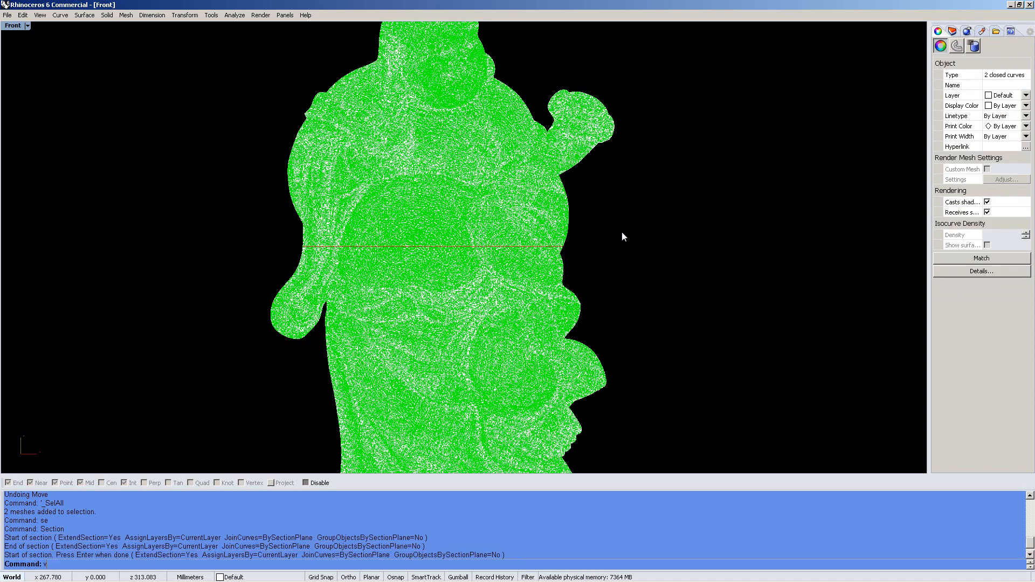
type("v")
key("Return")
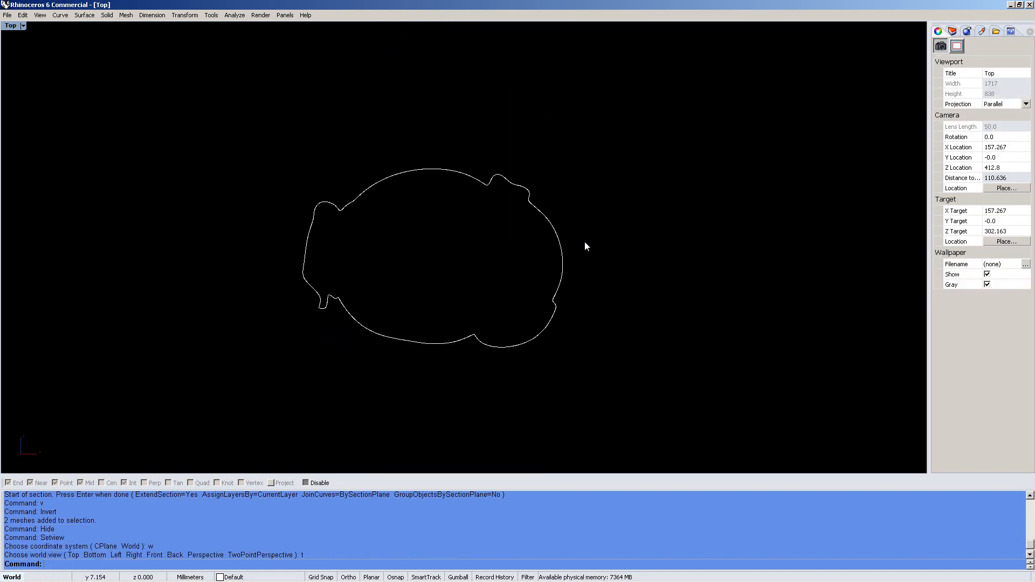
Zoom in and pan along the two section curves to compare their outlines
scroll(513, 165, "up", 6)
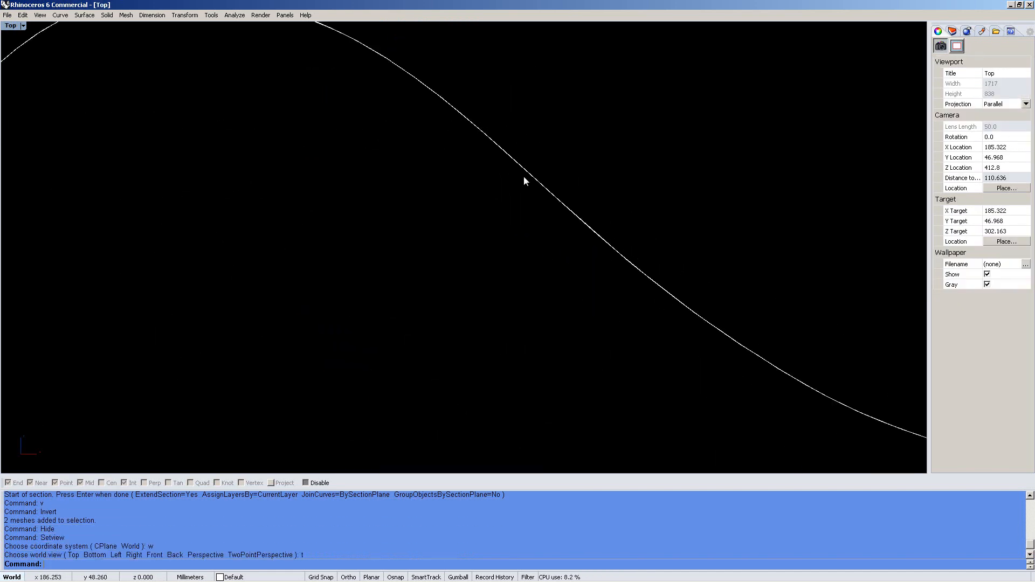
left_click(538, 183)
left_click(508, 270)
right_click_drag(516, 208, 410, 254, "ctrl")
right_click_drag(270, 186, 549, 192)
right_click_drag(431, 248, 445, 145, "ctrl")
mouse_move(302, 345)
right_mouse_down()
mouse_move(426, 275)
mouse_move(755, 291)
right_mouse_up()
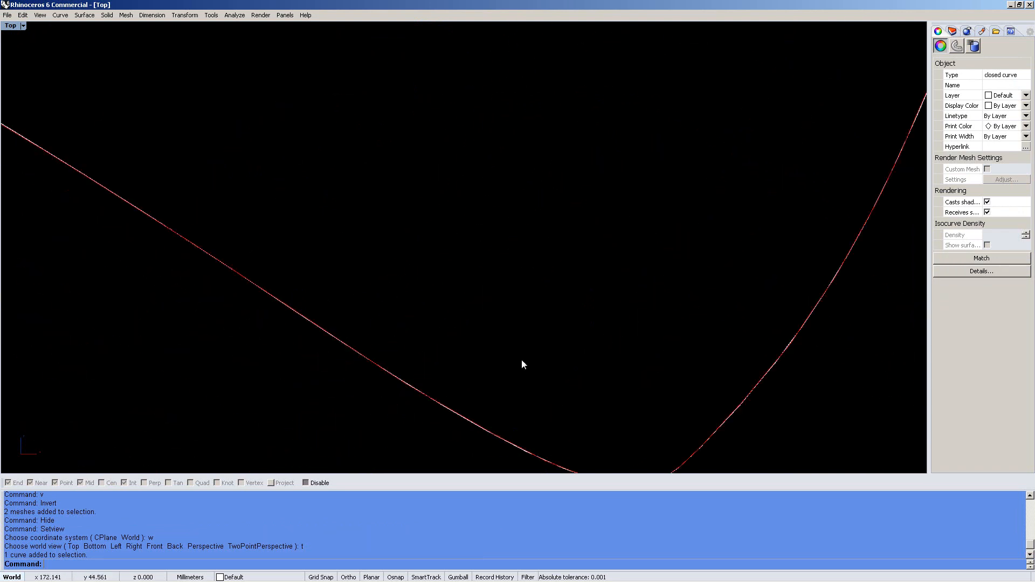
right_click_drag(377, 280, 712, 415)
right_click_drag(270, 229, 489, 316)
scroll(446, 279, "down", 9)
right_click_drag(411, 256, 454, 248)
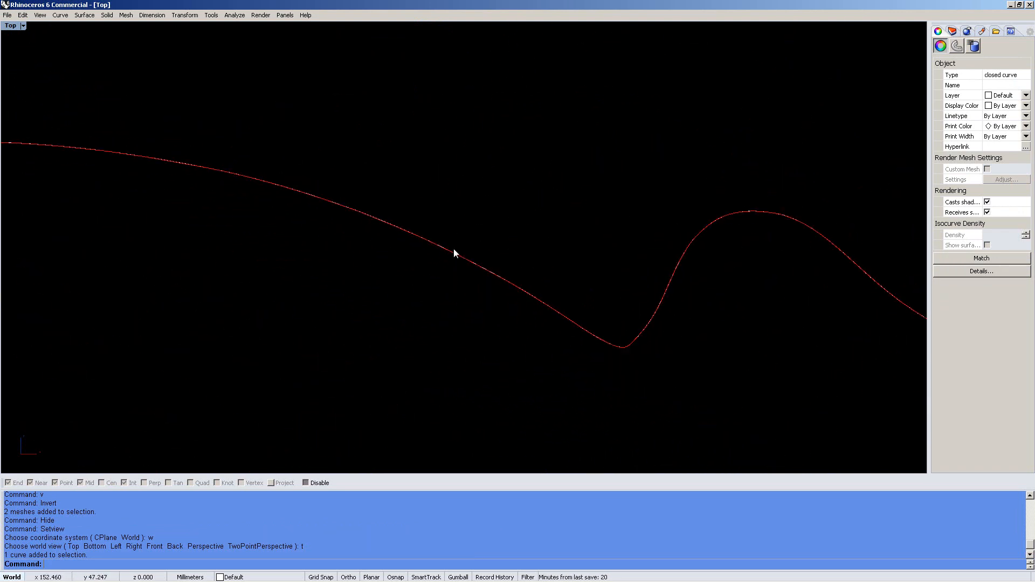
scroll(454, 248, "down", 7)
right_click_drag(227, 227, 418, 188)
right_click_drag(197, 420, 707, 232)
scroll(442, 168, "up", 20)
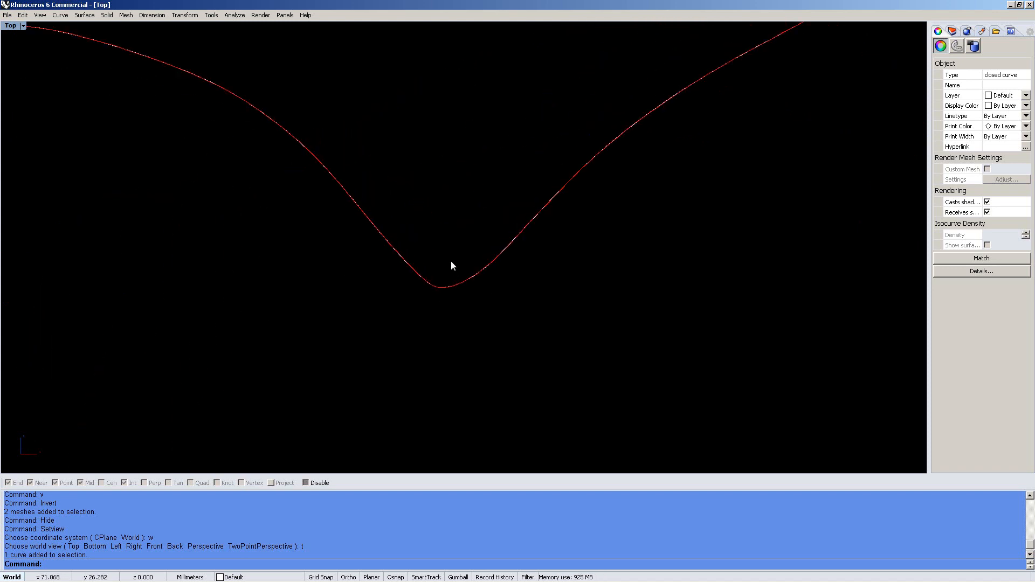
scroll(454, 286, "down", 13)
key("ctrl+F4")
key("Escape")
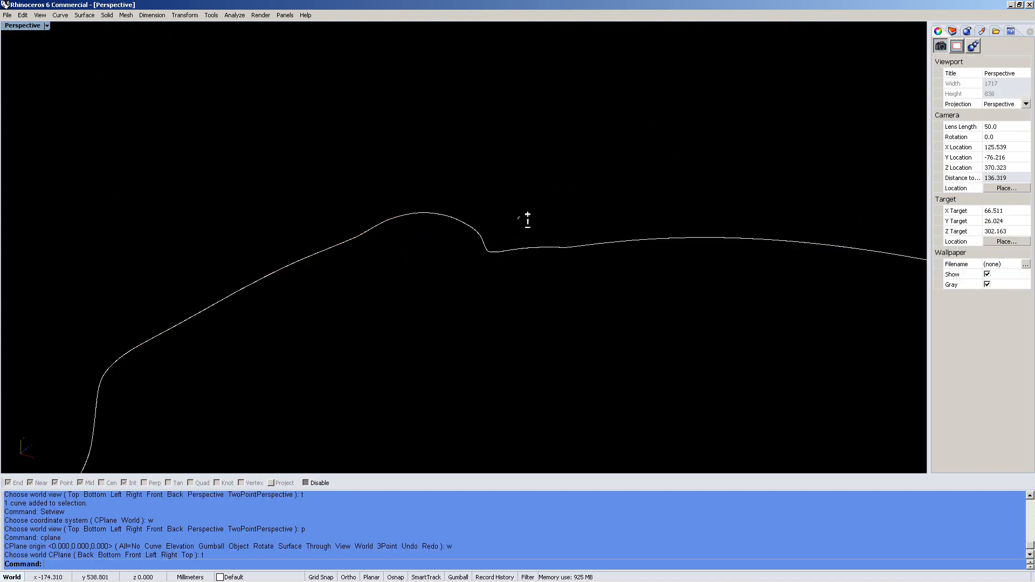
Select both section curves and delete them
right_click_drag(527, 220, 512, 318, "ctrl")
right_click_drag(390, 329, 421, 229, "shift")
left_click(440, 268)
left_click(501, 272)
left_click_drag(462, 282, 232, 324)
left_click(457, 331)
key("ctrl+z")
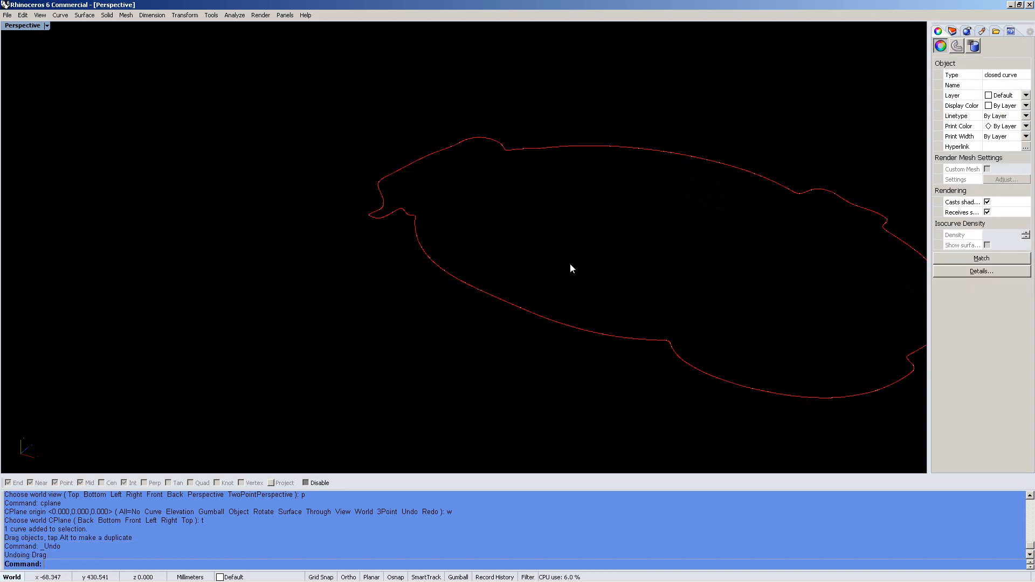
key("ctrl+a")
type("de")
key("Return")
Show the hidden meshes, preview them shaded without wires, then delete both meshes
type("hh")
key("Return")
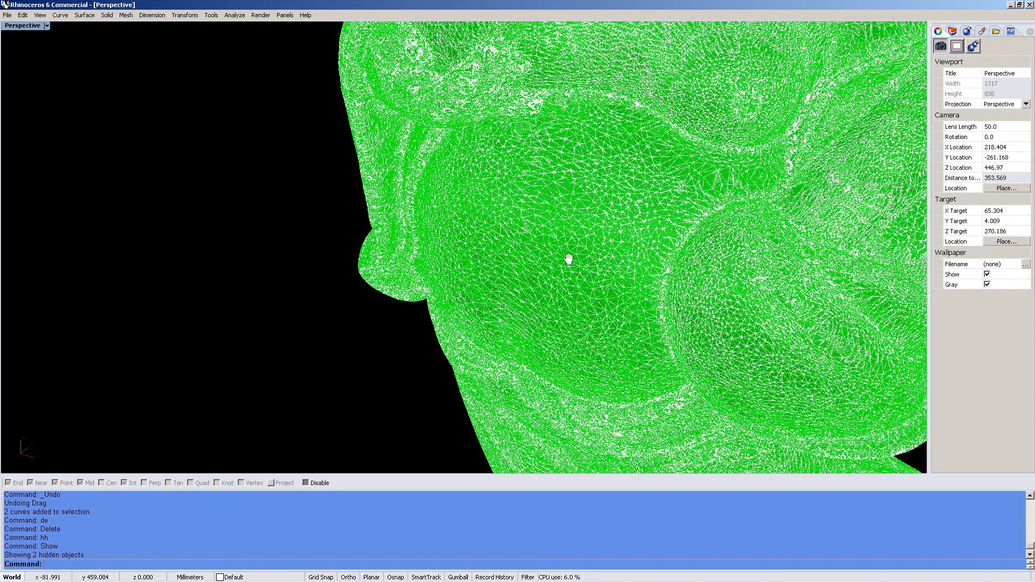
right_click_drag(548, 244, 523, 231, "shift")
right_click_drag(322, 164, 323, 124, "ctrl")
type("q")
key("Return")
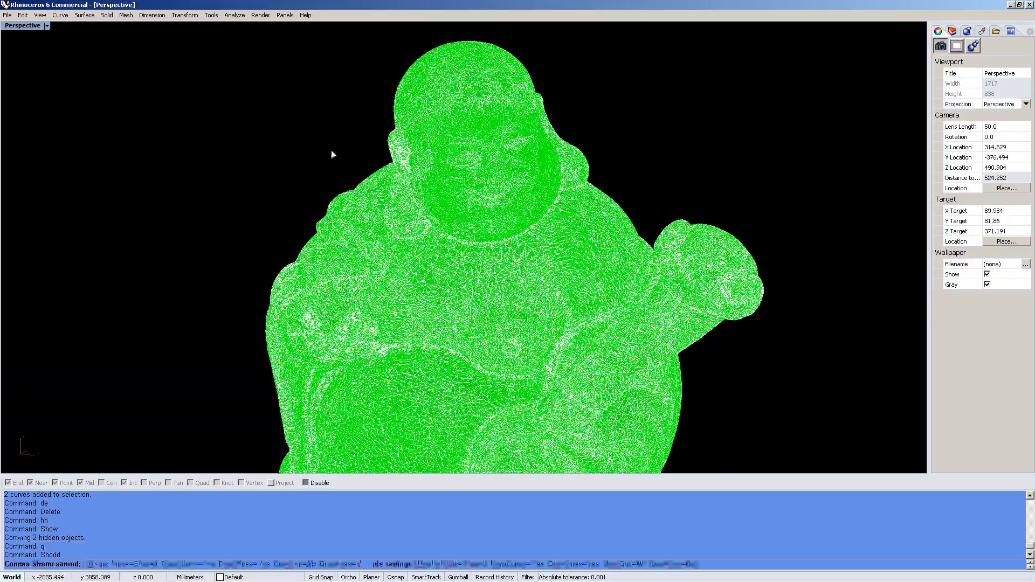
left_click(249, 564)
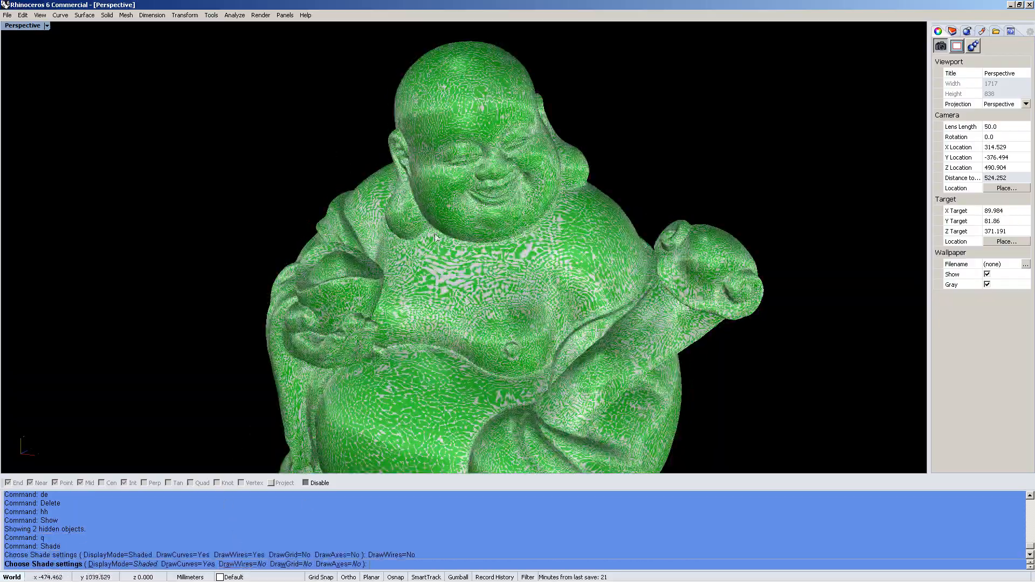
scroll(454, 174, "up", 5)
scroll(455, 174, "down", 3)
right_click_drag(475, 206, 409, 291)
right_click_drag(410, 291, 385, 191, "ctrl")
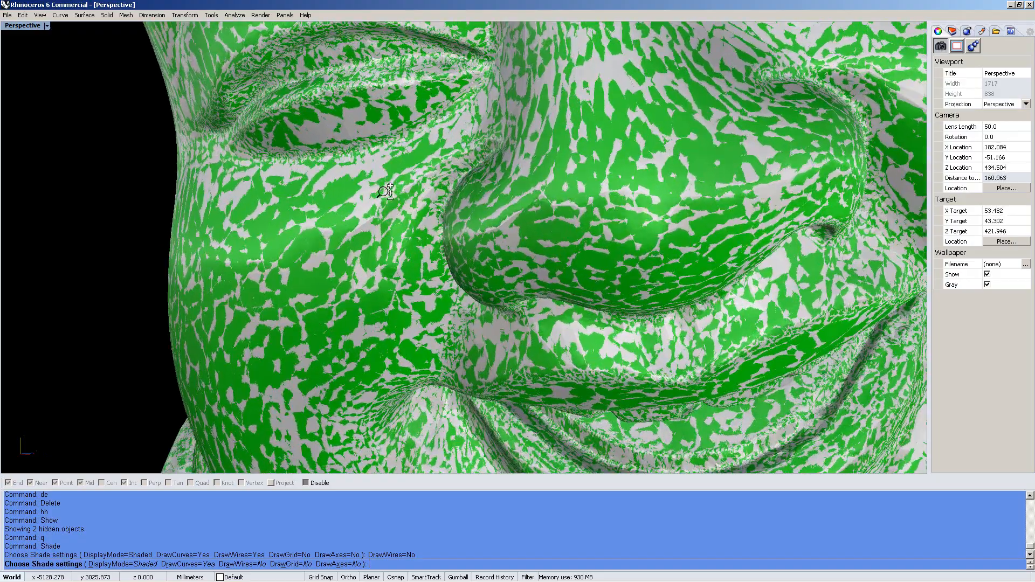
scroll(595, 215, "down", 10)
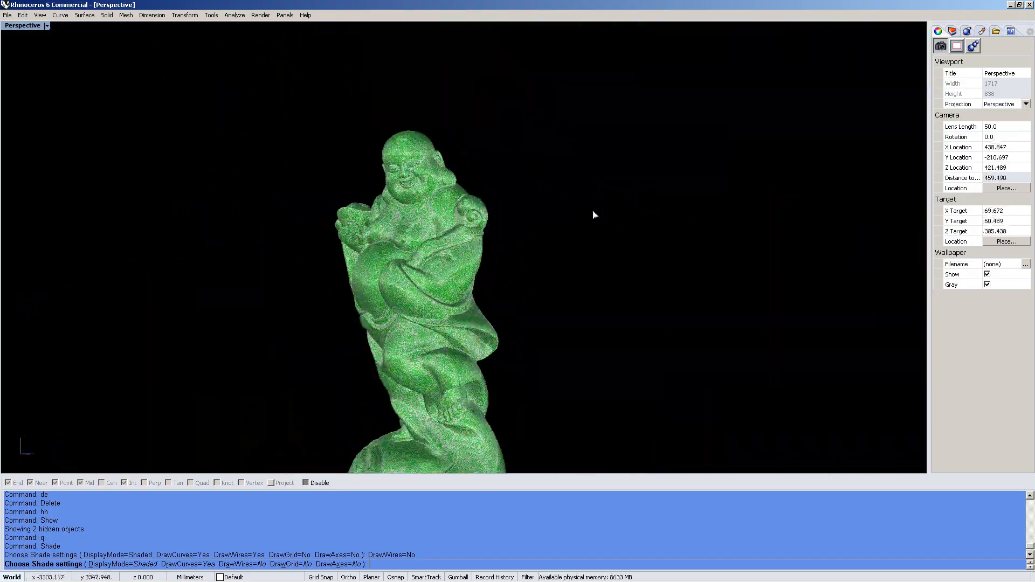
key("Return")
left_click_drag(600, 182, 414, 293)
key("Delete")
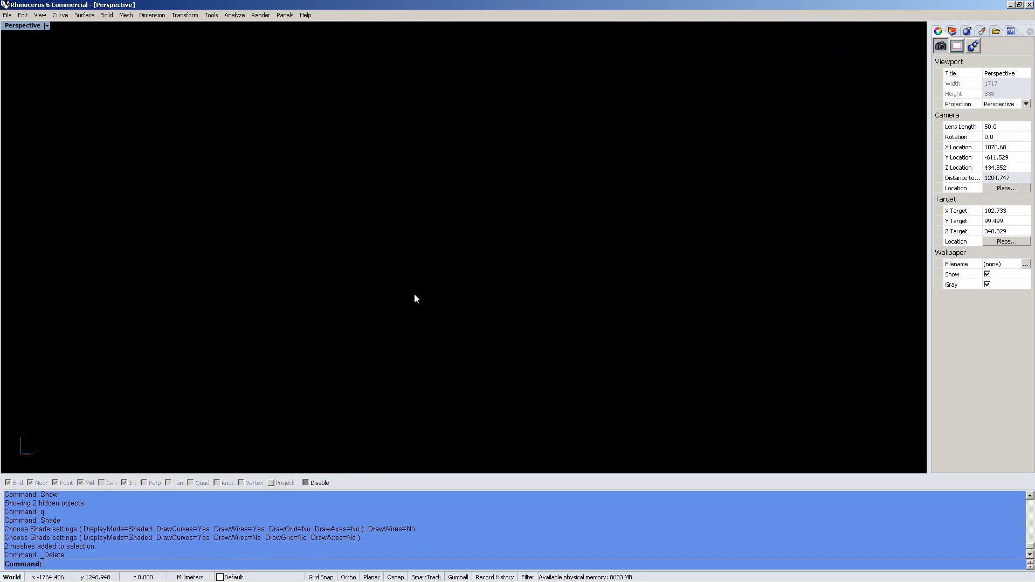
Clear the undo history with ClearUndo
type("ClearDrawOrder")
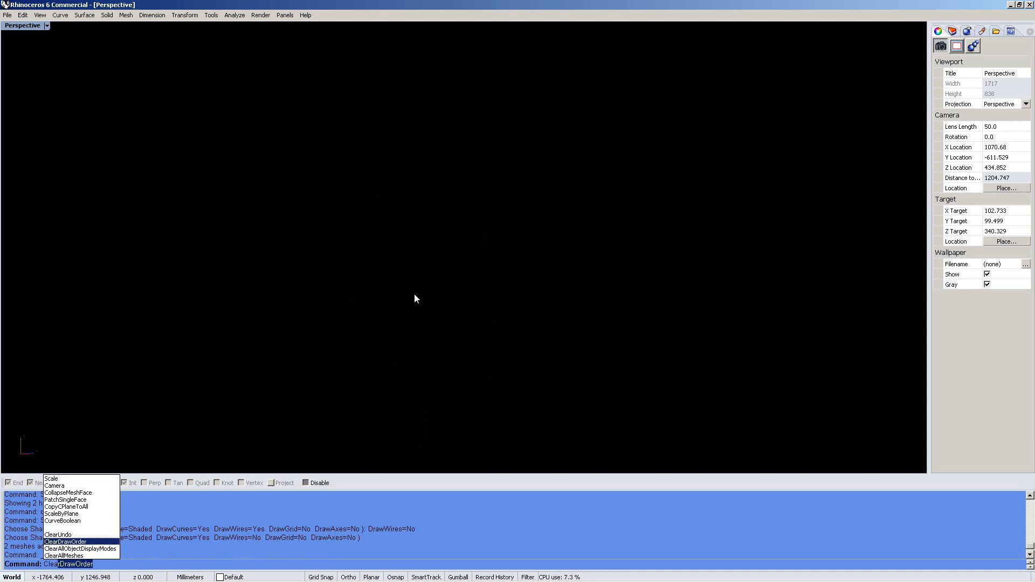
key("Up")
key("Return")
Import test_origin.stl with default STL settings and zoom to fit it
type("Import")
key("Return")
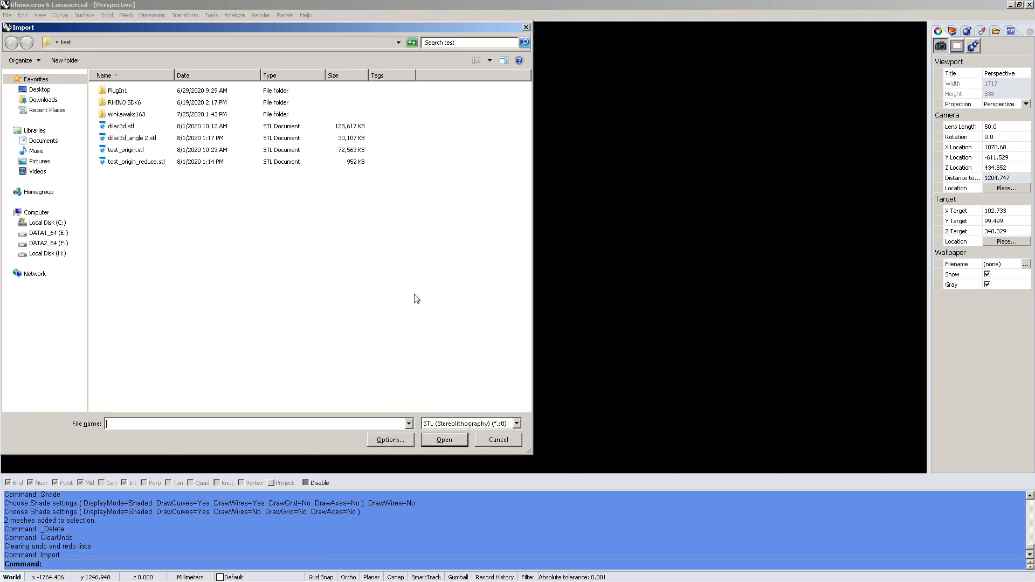
double_click(141, 150)
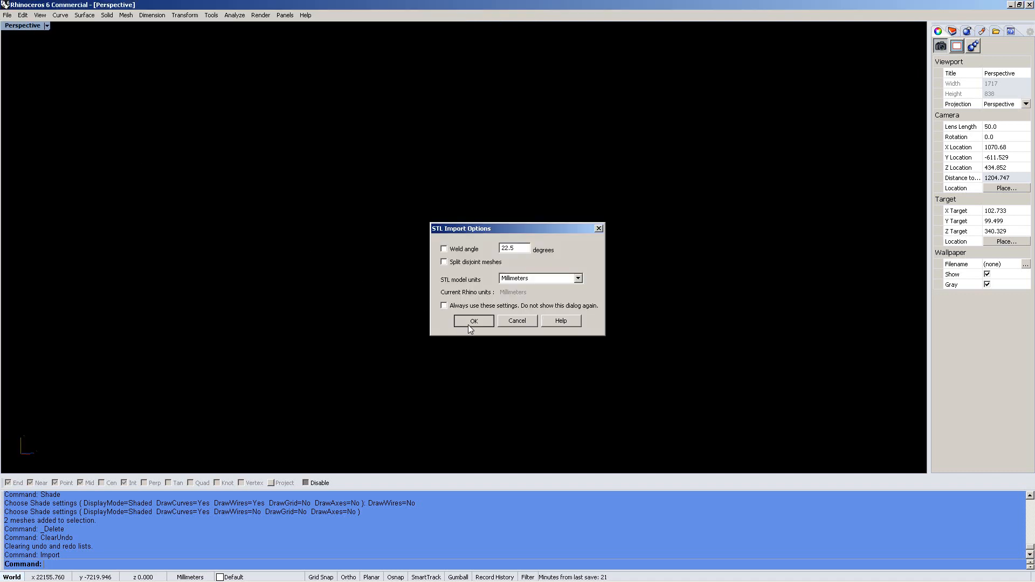
left_click(468, 325)
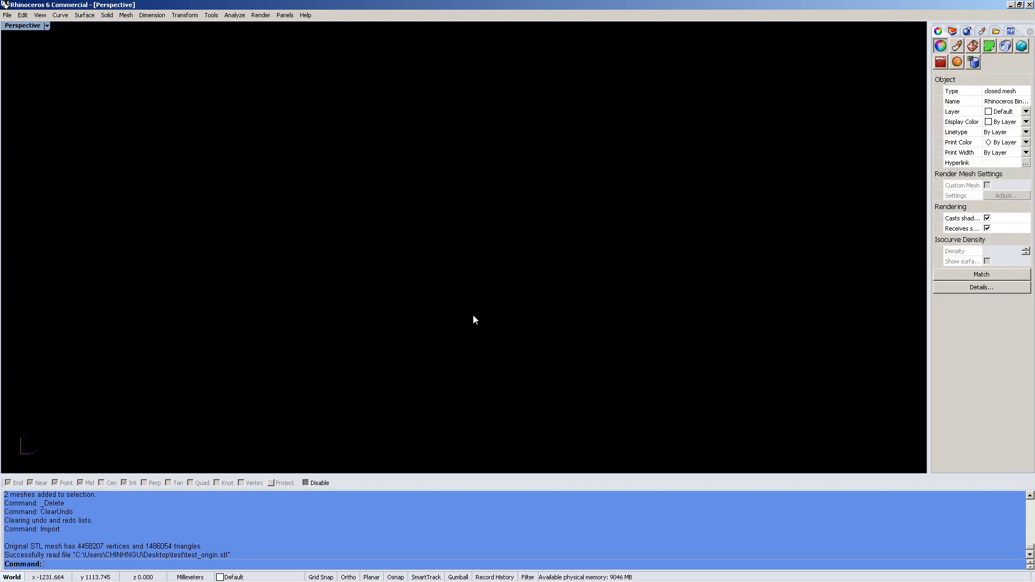
type("zoom")
key("Return")
type("e")
key("Return")
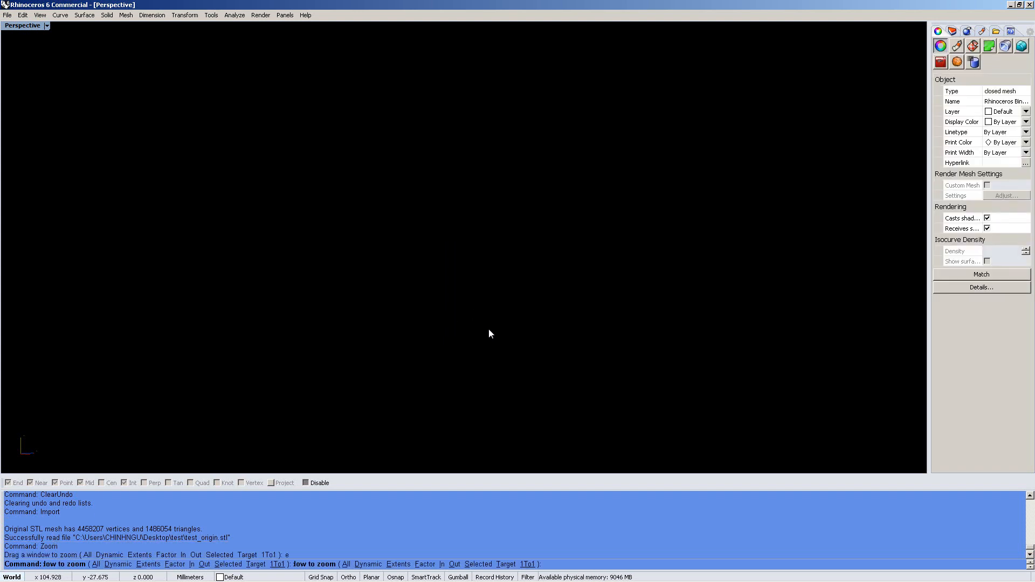
key("Escape")
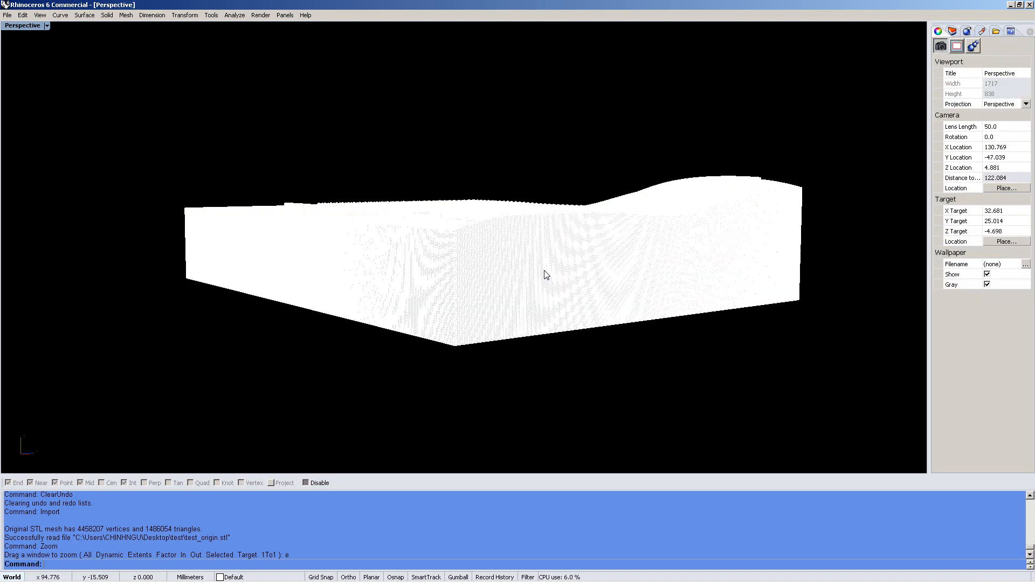
key("F4")
right_click_drag(466, 250, 465, 298)
Turn off Show mesh wires for the Shaded display mode in Options
type("op")
key("Return")
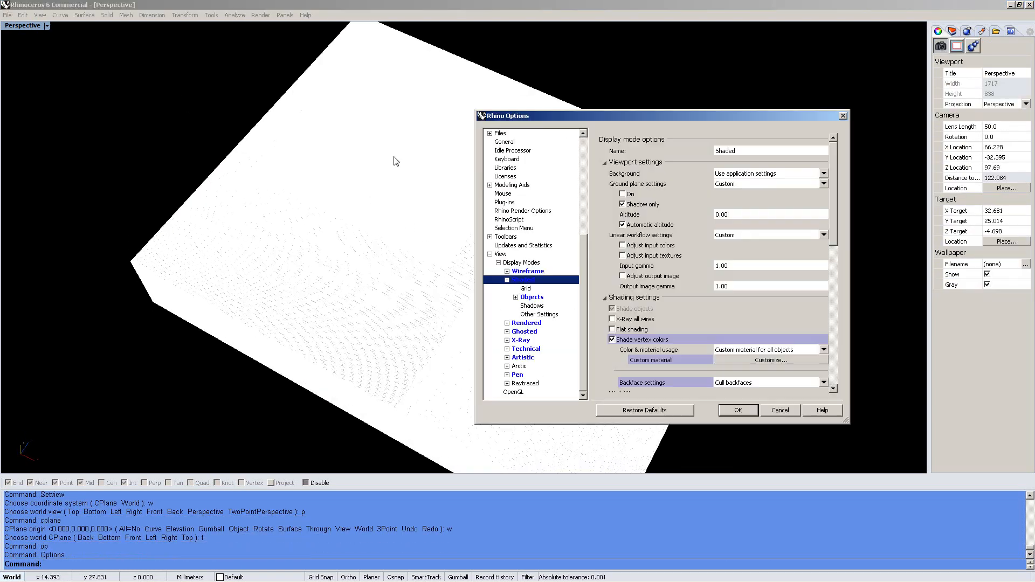
scroll(654, 330, "down", 2)
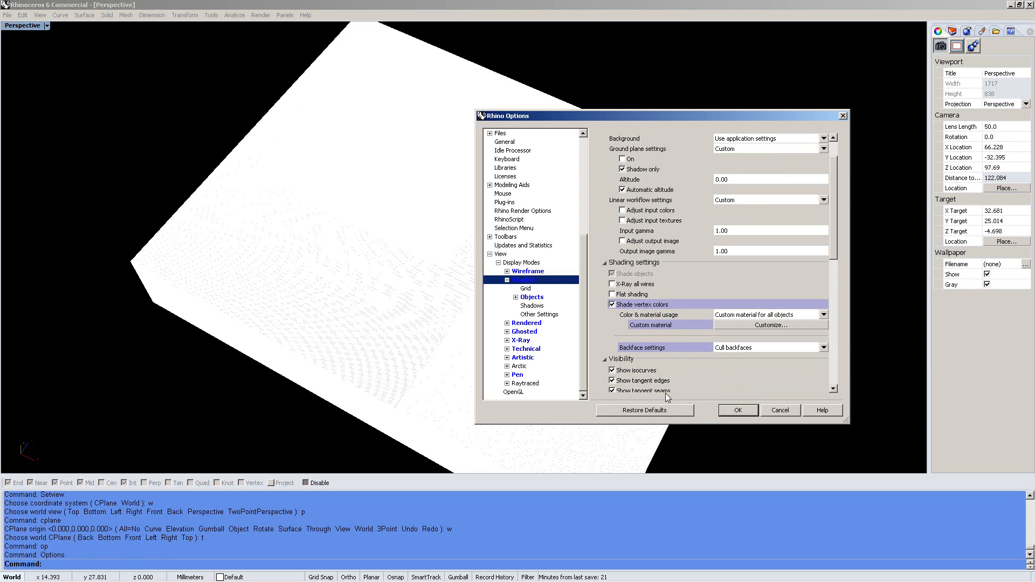
scroll(685, 361, "down", 3)
left_click(658, 354)
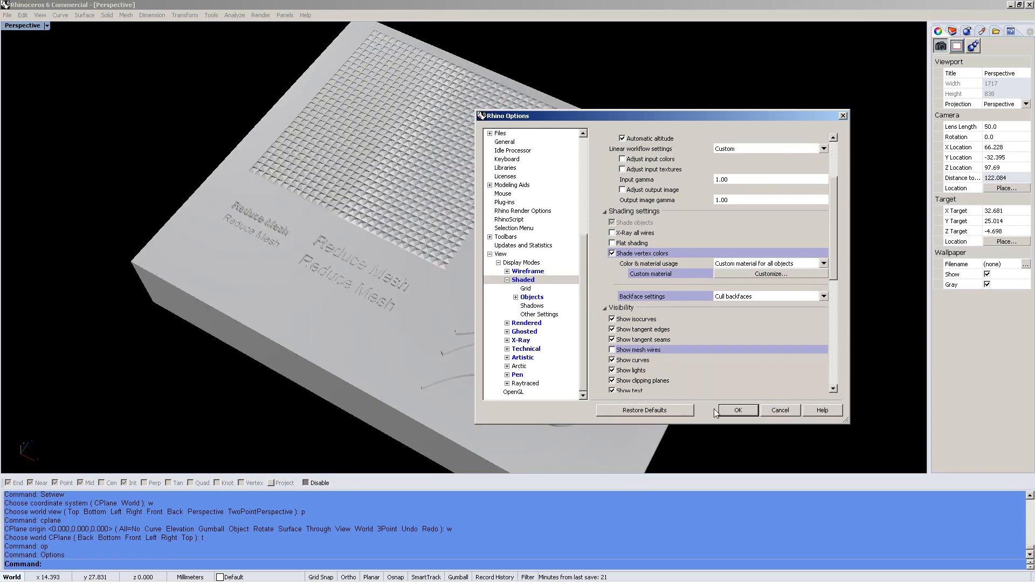
left_click(722, 411)
scroll(527, 277, "up", 4)
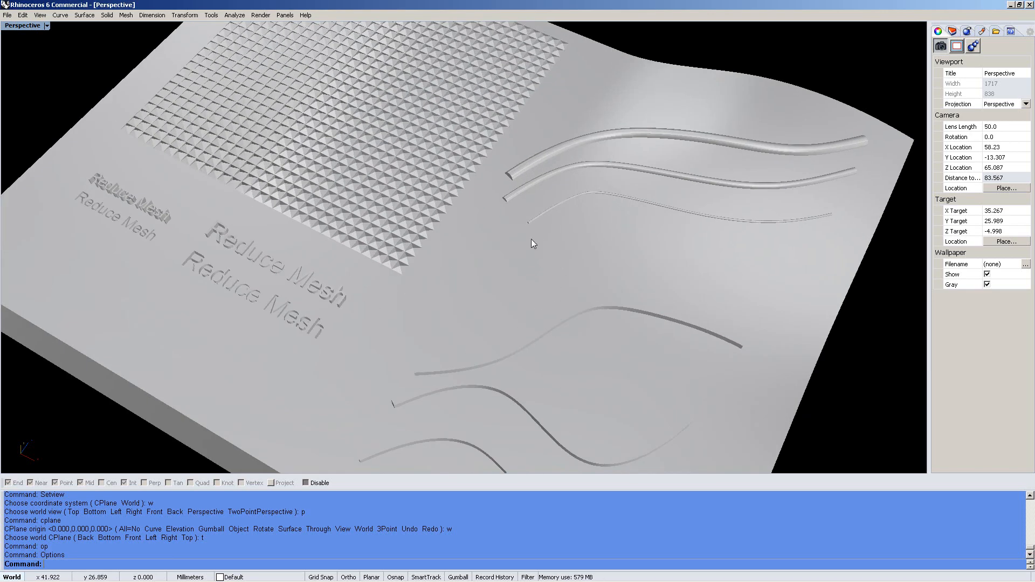
scroll(511, 283, "up", 9)
Switch to the world Top view framing the whole test plate, then reopen Import
left_click(506, 295)
key("Escape")
left_click(504, 294)
key("Escape")
key("ctrl+F1")
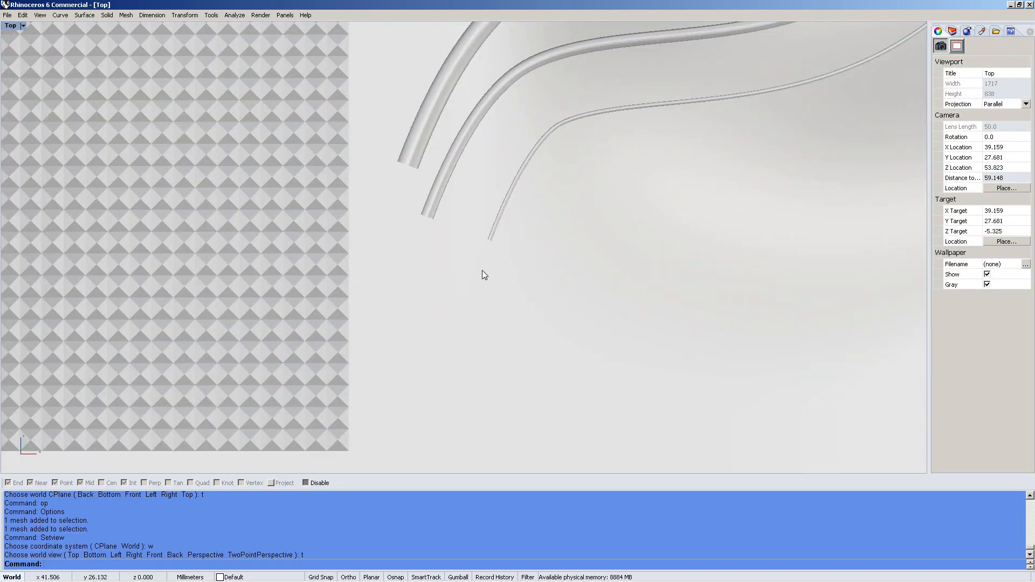
left_click(482, 271)
right_click_drag(443, 332, 391, 389)
right_click_drag(505, 352, 495, 399)
scroll(495, 399, "down", 6)
key("Escape")
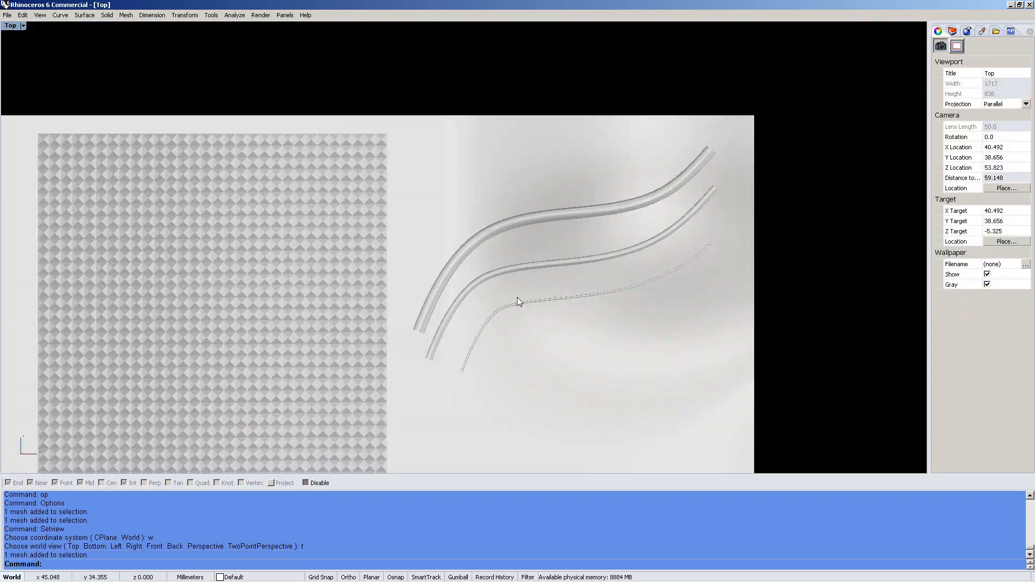
key("ctrl+i")
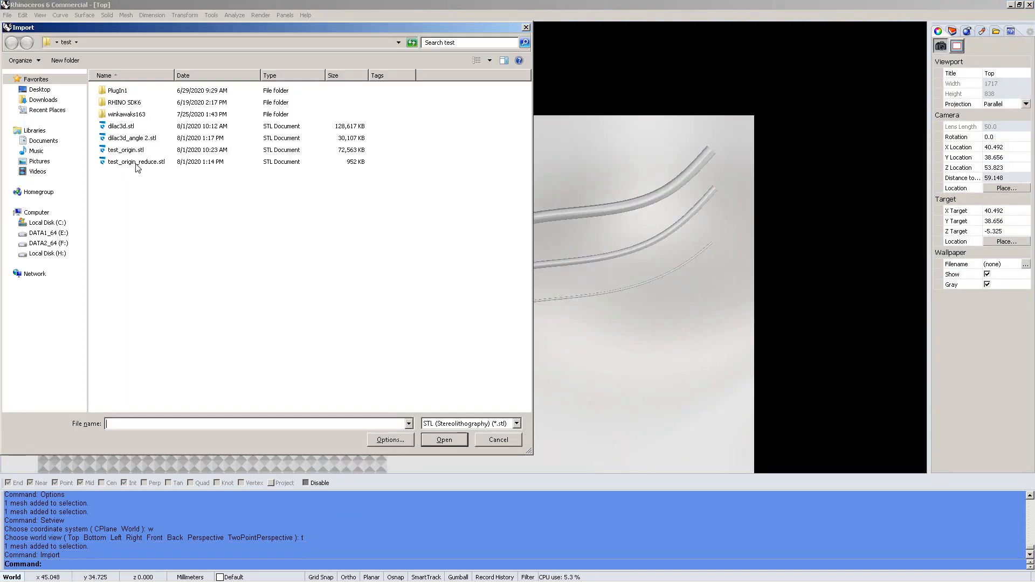
Import test_origin_reduce.stl with the default STL options and set its display colour to Green
left_click(137, 164)
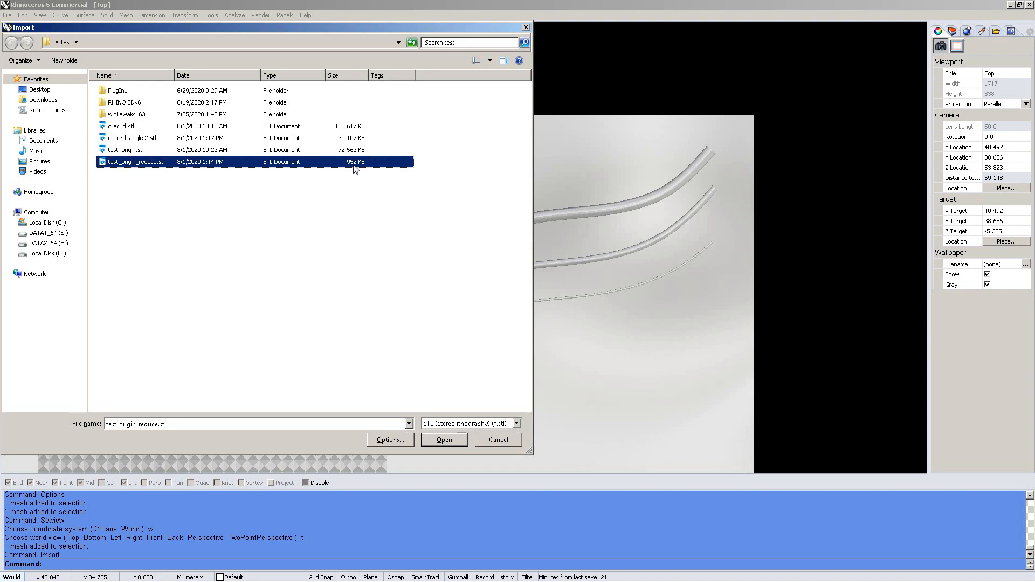
left_click(426, 440)
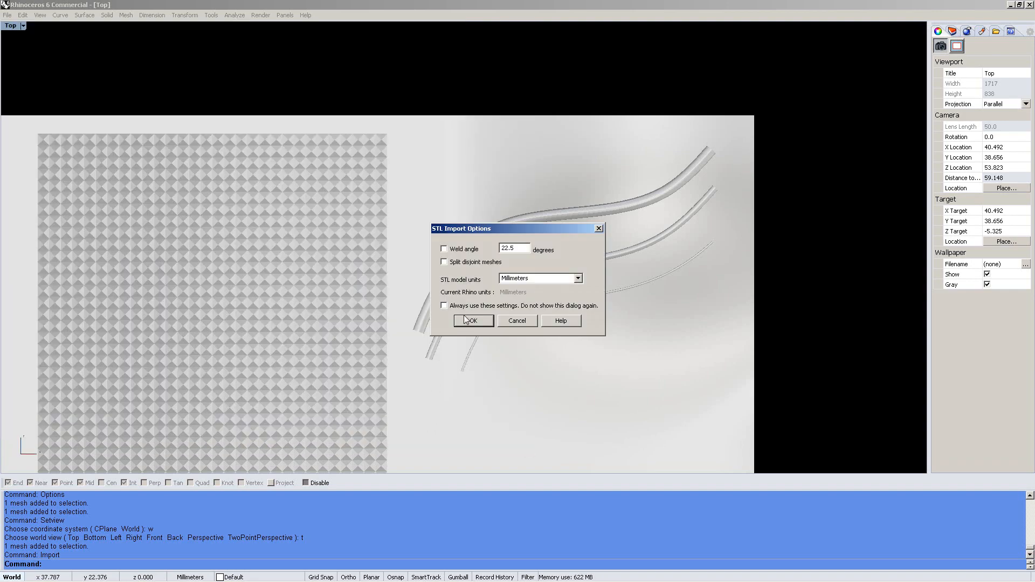
left_click(467, 321)
scroll(467, 321, "down", 3)
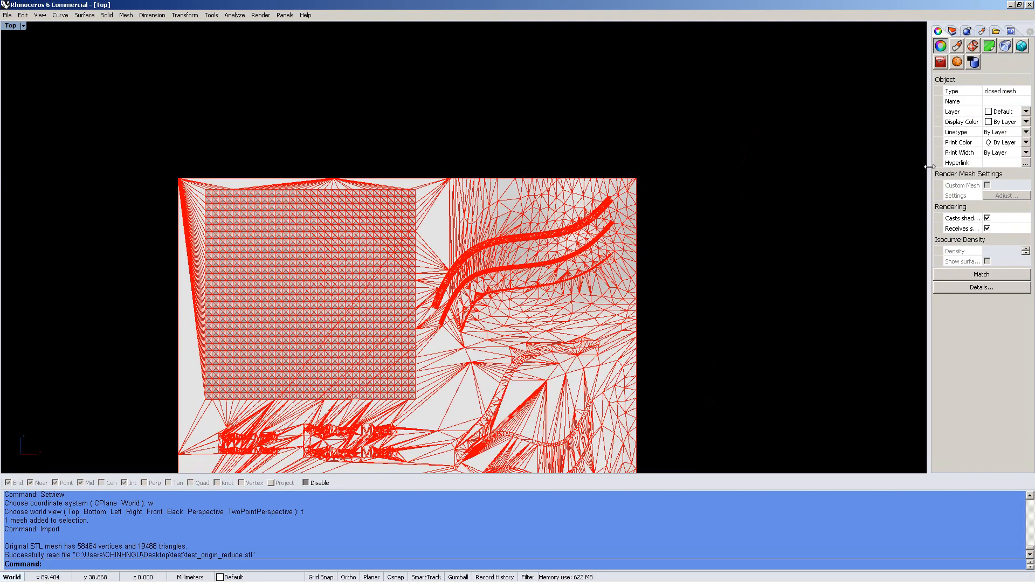
left_click(1003, 121)
left_click(1000, 181)
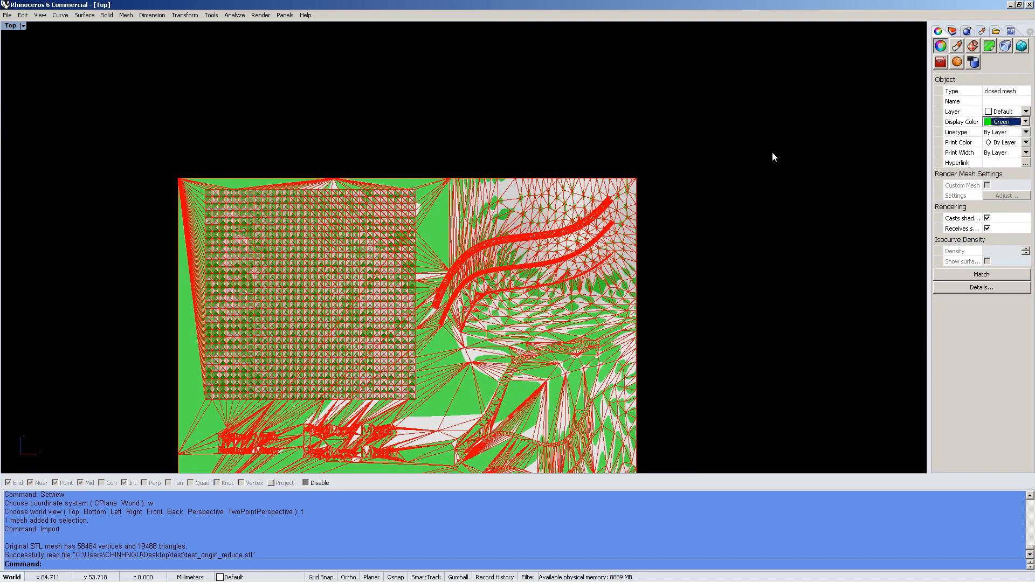
left_click(772, 152)
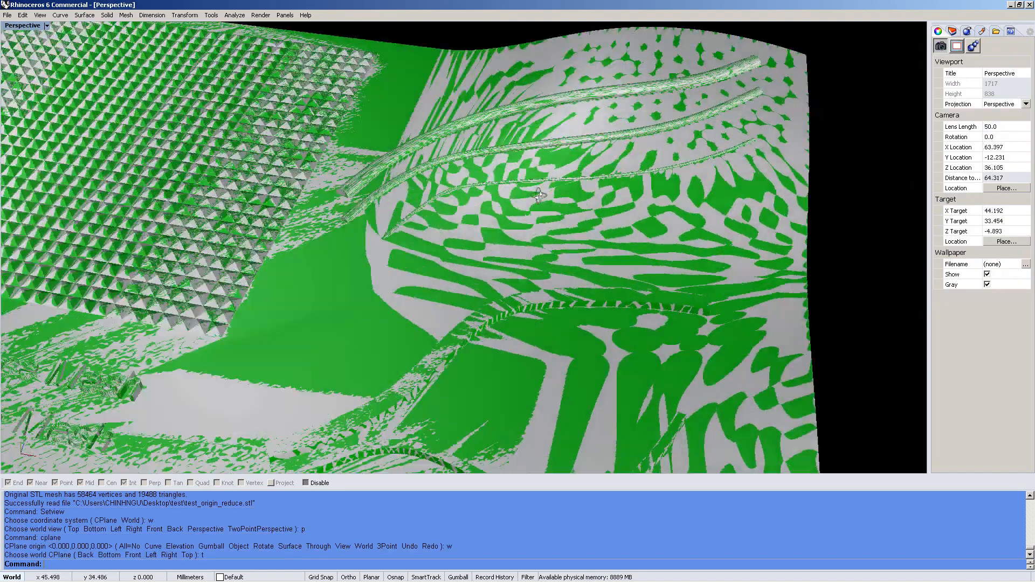
Orbit and zoom over the raised ribs and Reduce Mesh text to compare the overlapping plates
right_click_drag(540, 195, 433, 198)
scroll(432, 199, "up", 5)
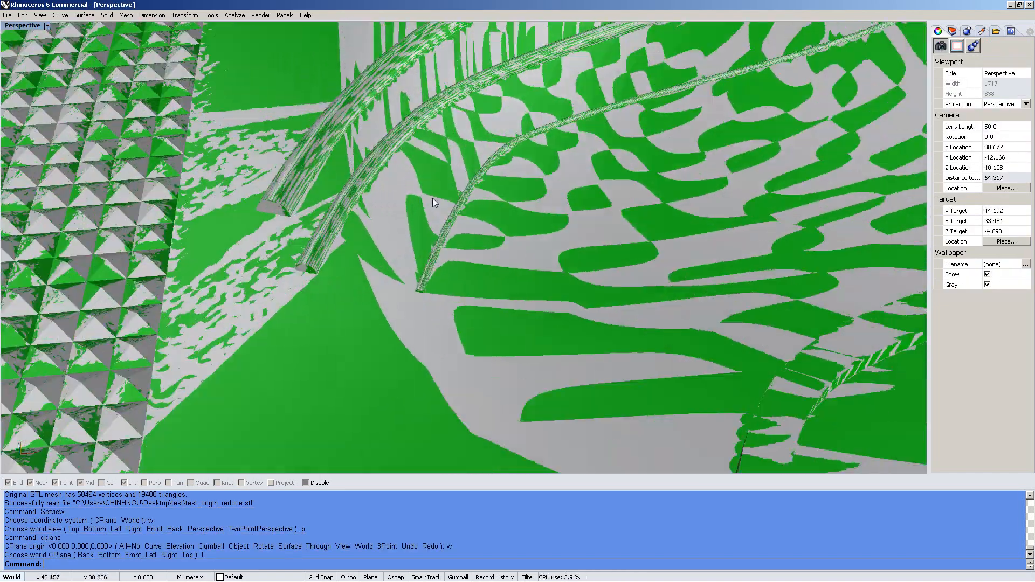
scroll(397, 303, "up", 6)
scroll(420, 281, "up", 6)
right_click_drag(448, 257, 445, 267)
scroll(444, 267, "down", 5)
scroll(445, 267, "down", 9)
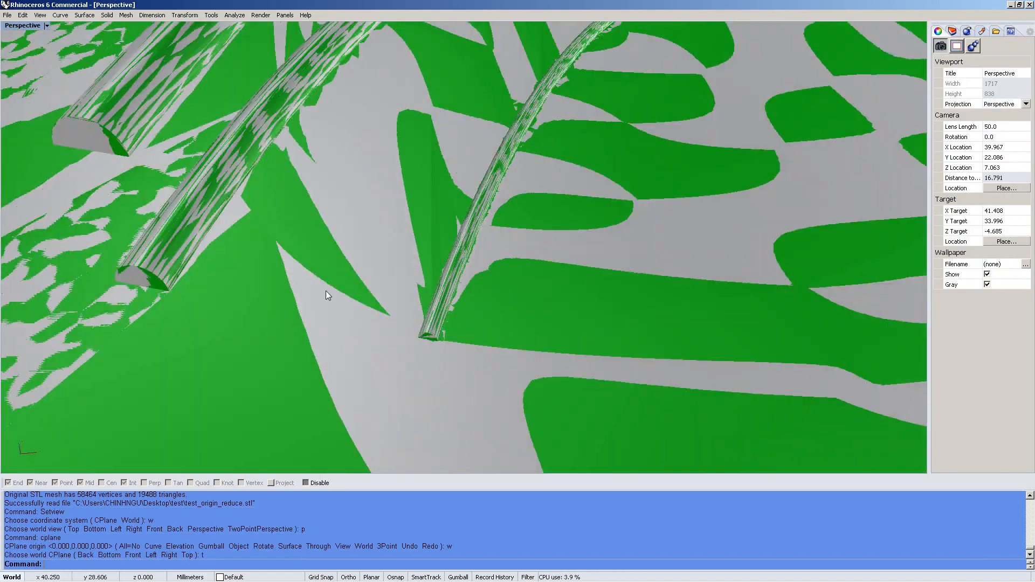
scroll(329, 238, "up", 10)
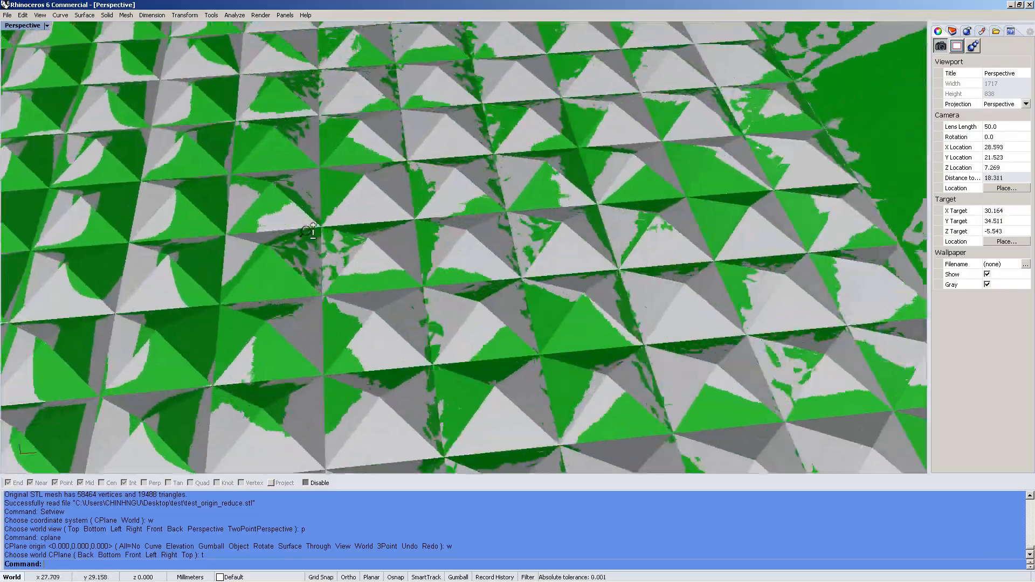
scroll(330, 222, "down", 20)
right_click_drag(361, 296, 330, 257)
scroll(313, 235, "up", 18)
scroll(345, 177, "up", 4)
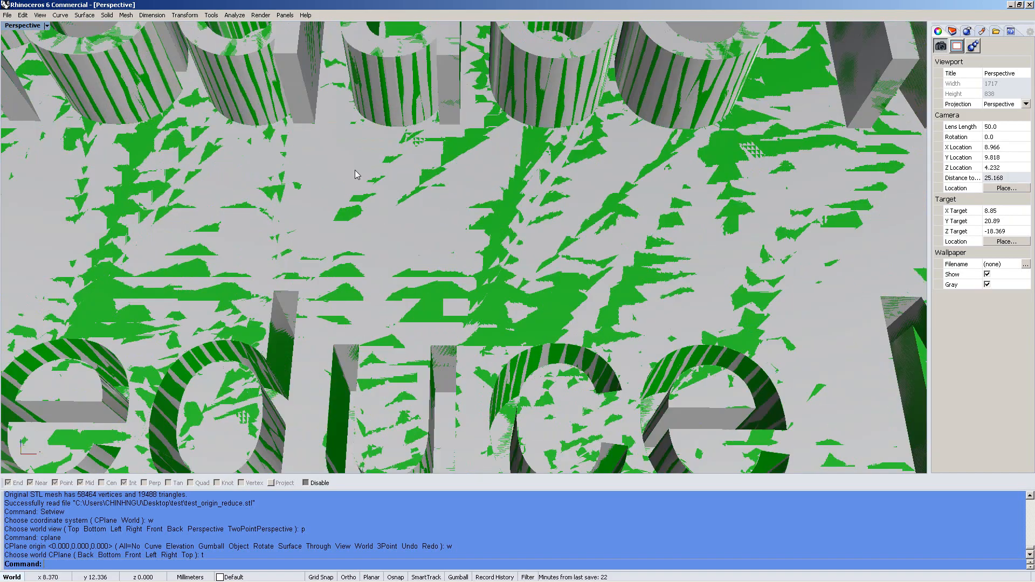
scroll(354, 176, "down", 20)
In Top view, section both meshes along a line drawn left-to-right across the plate
key("ctrl+F1")
mouse_move(515, 237)
right_mouse_down()
mouse_move(520, 252)
mouse_move(513, 248)
right_mouse_up()
key("ctrl+a")
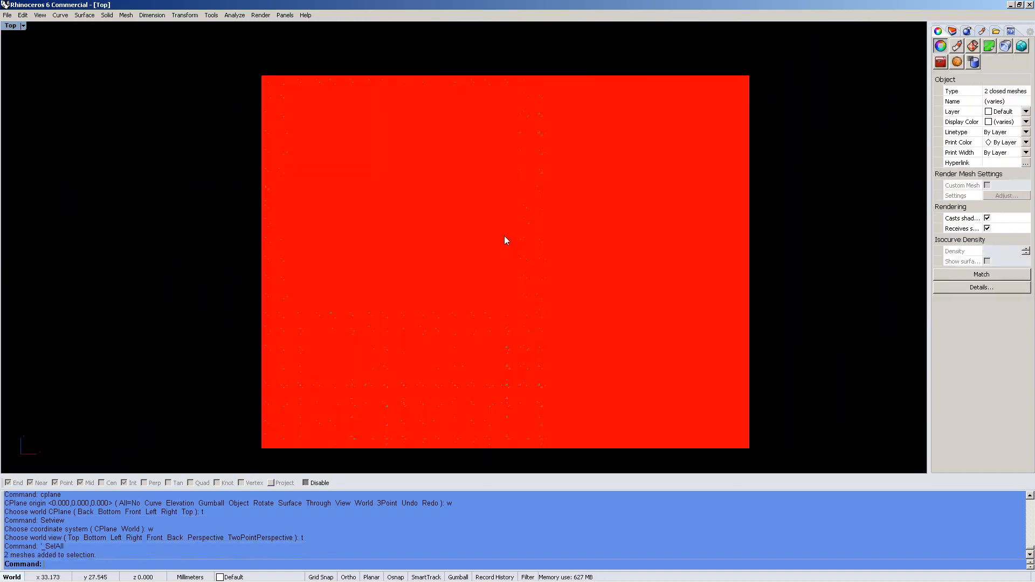
type("se")
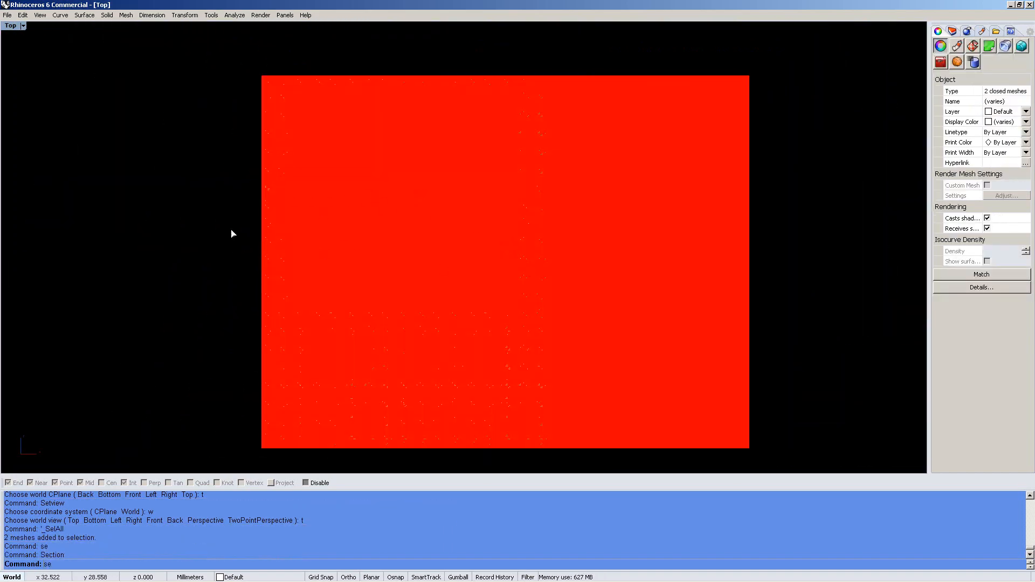
key("Return")
left_click(194, 232)
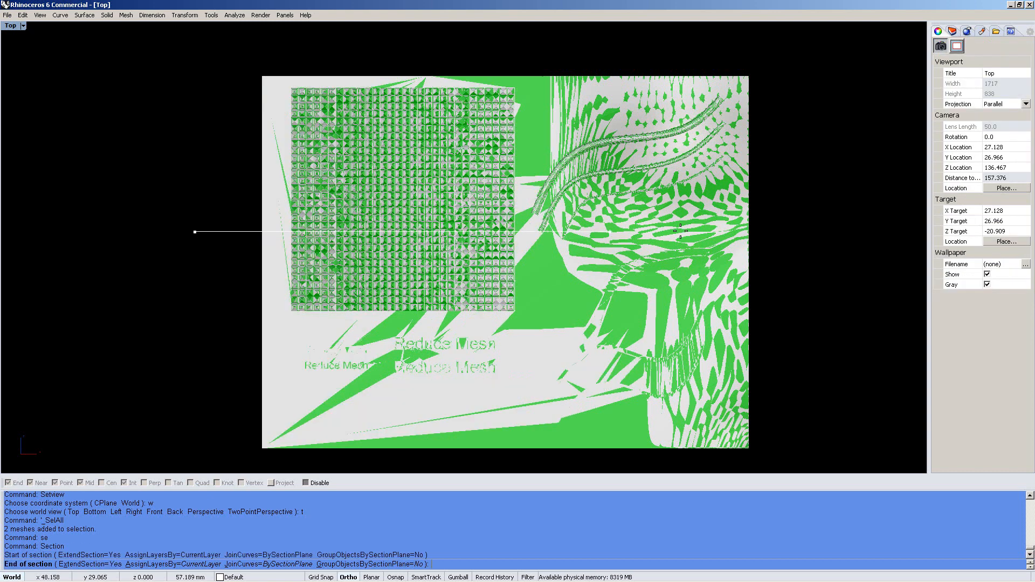
left_click(804, 222)
Hide the meshes so only the section curves remain, and select one section curve
type("v")
key("Return")
key("ctrl+F2")
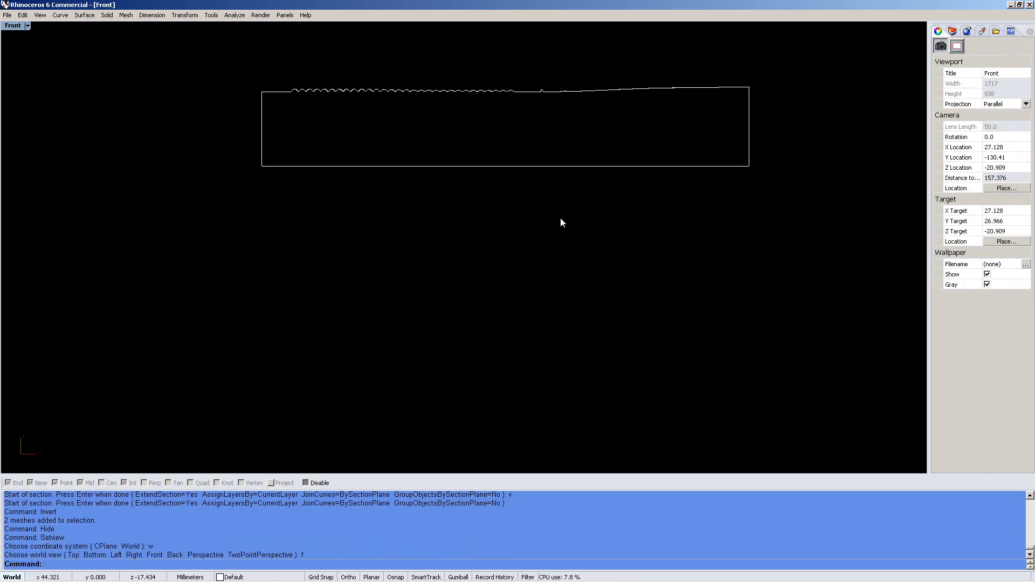
scroll(505, 73, "up", 7)
right_click_drag(507, 68, 500, 186)
scroll(575, 186, "up", 20)
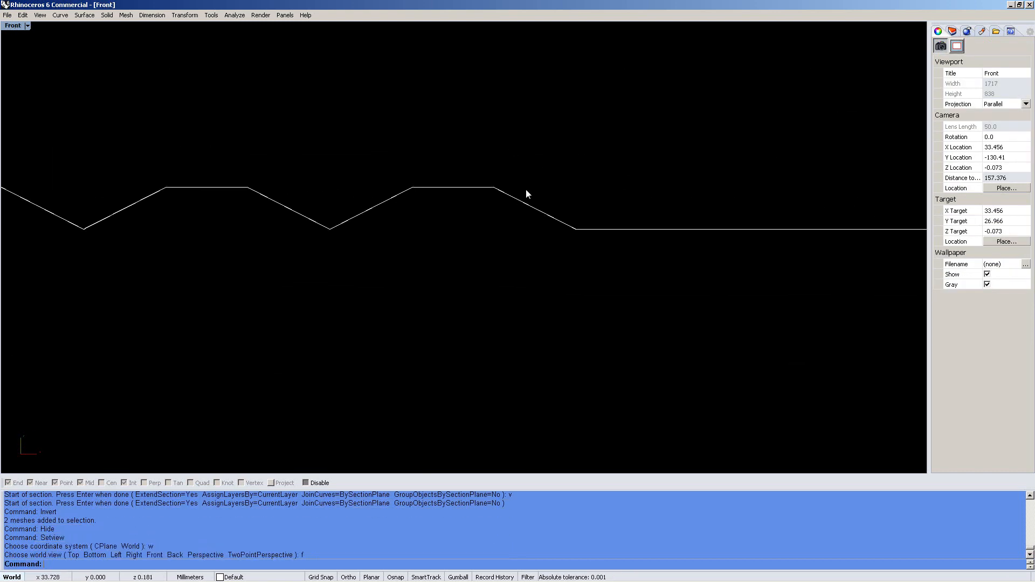
left_click(517, 199)
left_click(507, 271)
scroll(485, 174, "up", 8)
scroll(352, 232, "down", 7)
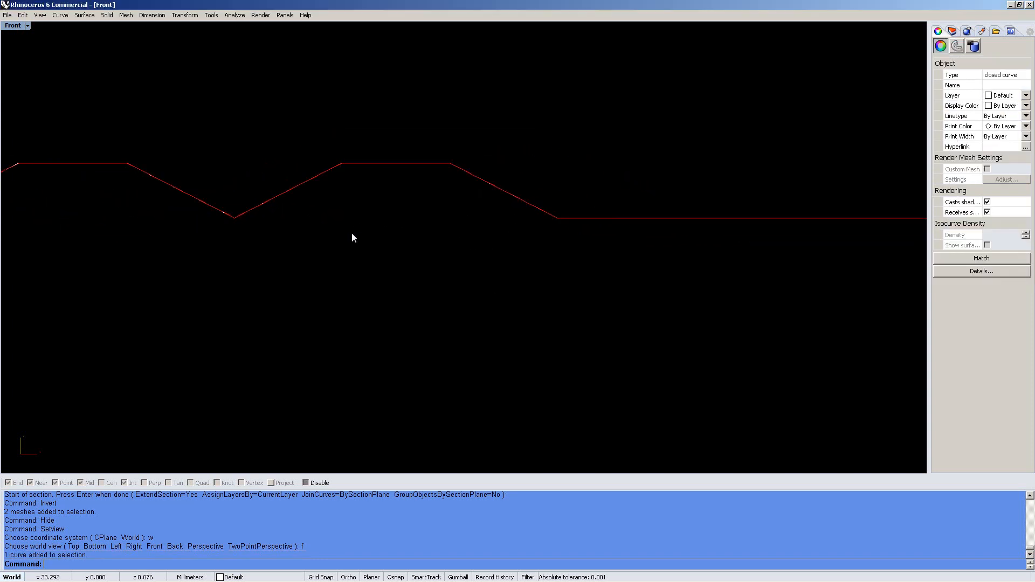
Pan along the section curves from the toothed part to the sloping right and left corners
right_click_drag(186, 208, 423, 243)
scroll(462, 235, "down", 8)
right_click_drag(825, 279, 540, 251)
right_click_drag(675, 255, 345, 242)
right_click_drag(606, 223, 124, 172)
right_click_drag(750, 217, 625, 216)
mouse_move(798, 218)
right_mouse_down()
mouse_move(606, 210)
mouse_move(426, 186)
right_mouse_up()
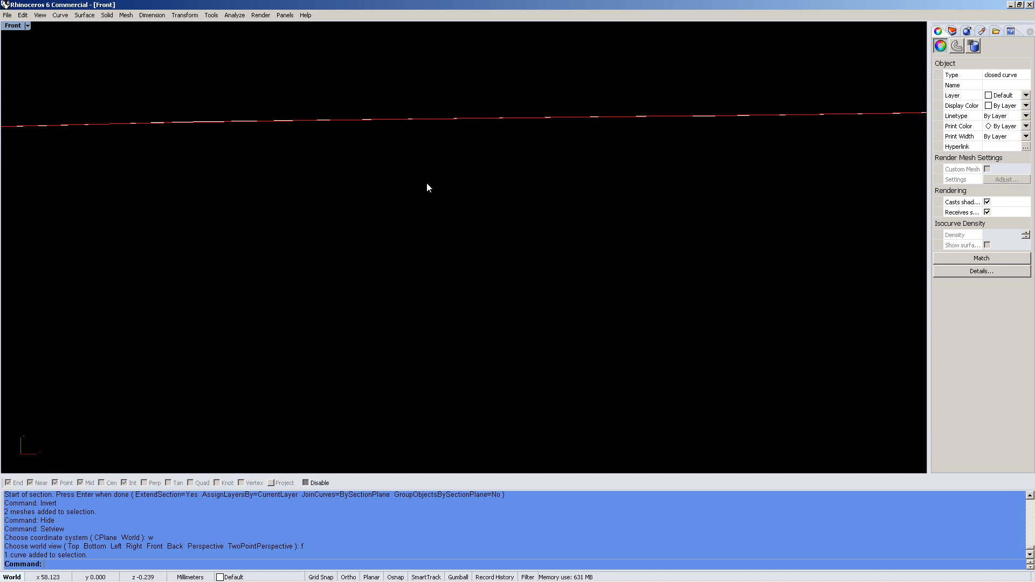
right_click_drag(857, 176, 473, 191)
right_click_drag(586, 230, 585, 150, "ctrl")
scroll(586, 230, "down", 10)
right_click_drag(487, 281, 716, 253)
right_click_drag(337, 195, 665, 297)
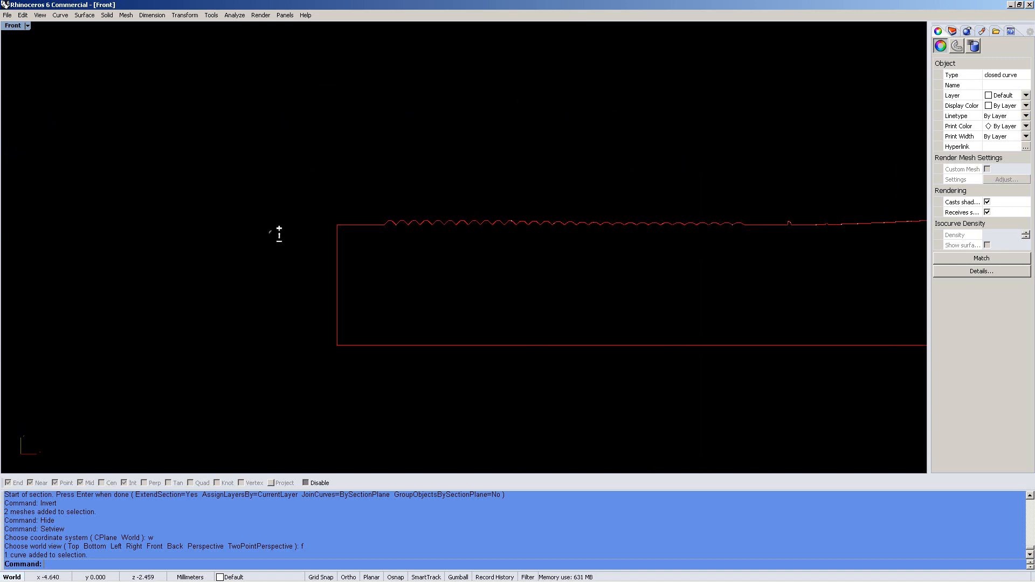
scroll(286, 233, "up", 12)
scroll(453, 207, "up", 3)
Select both section curves and return to the Perspective view
left_click(581, 227)
left_click_drag(581, 228, 394, 266)
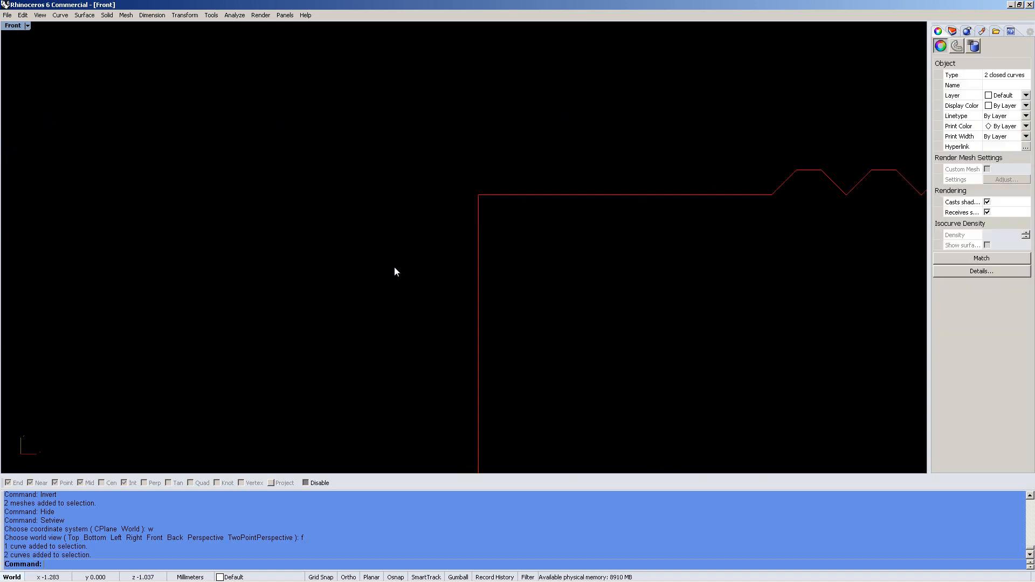
key("F4")
scroll(551, 265, "up", 4)
Delete the two section curves and show the hidden meshes again
type("de")
key("Return")
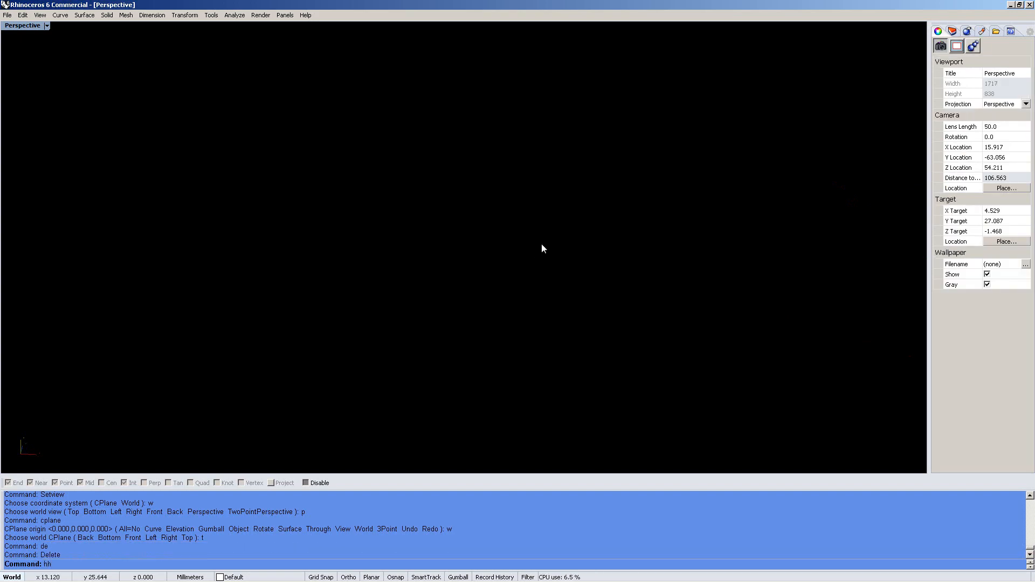
type("hh")
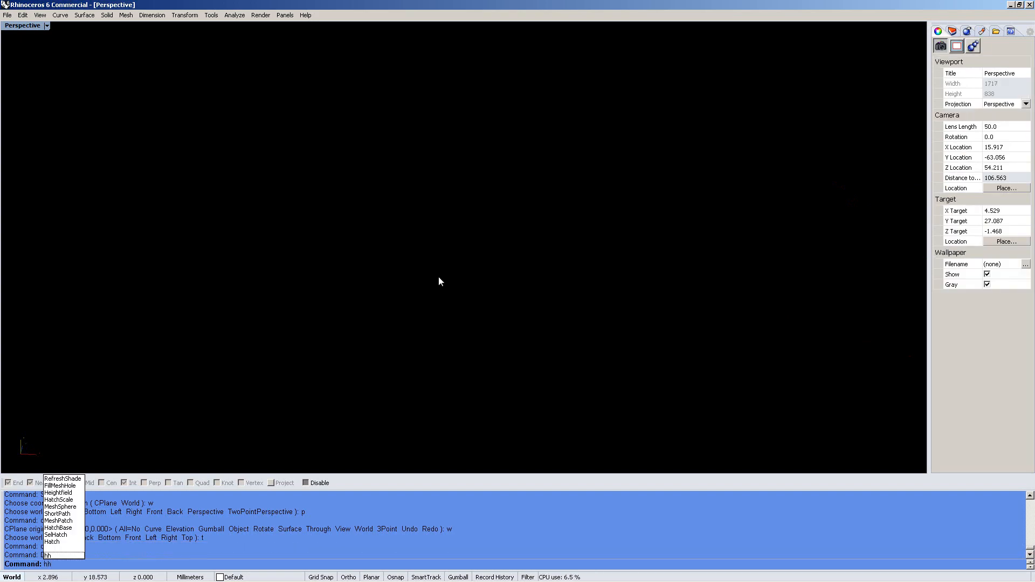
key("Return")
Move the grey original mesh 240.525 mm in Top view so it sits beside the green plate
scroll(353, 262, "down", 4)
left_click(469, 277)
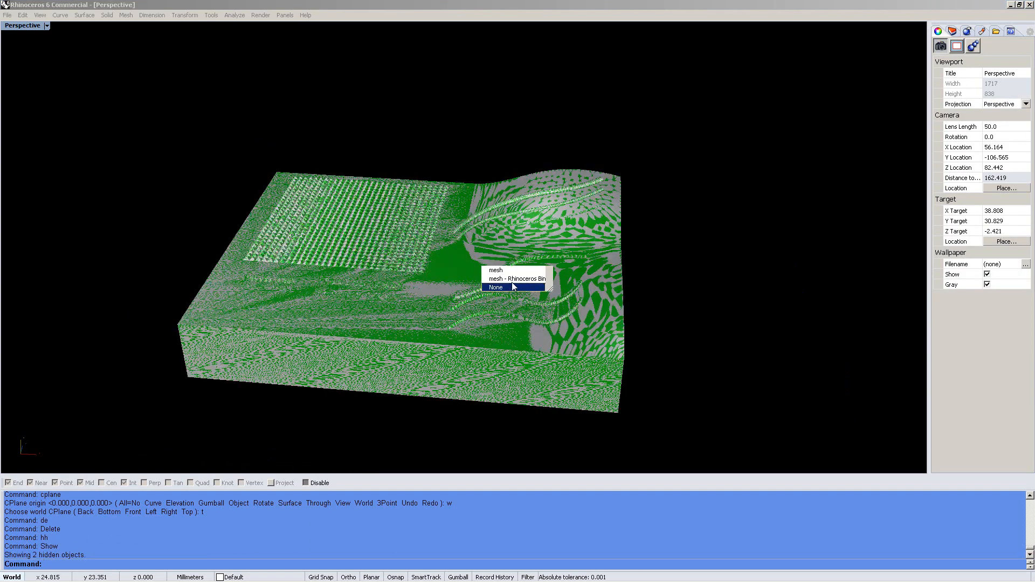
left_click(512, 280)
key("F1")
right_click_drag(390, 283, 284, 252)
type("m")
key("Return")
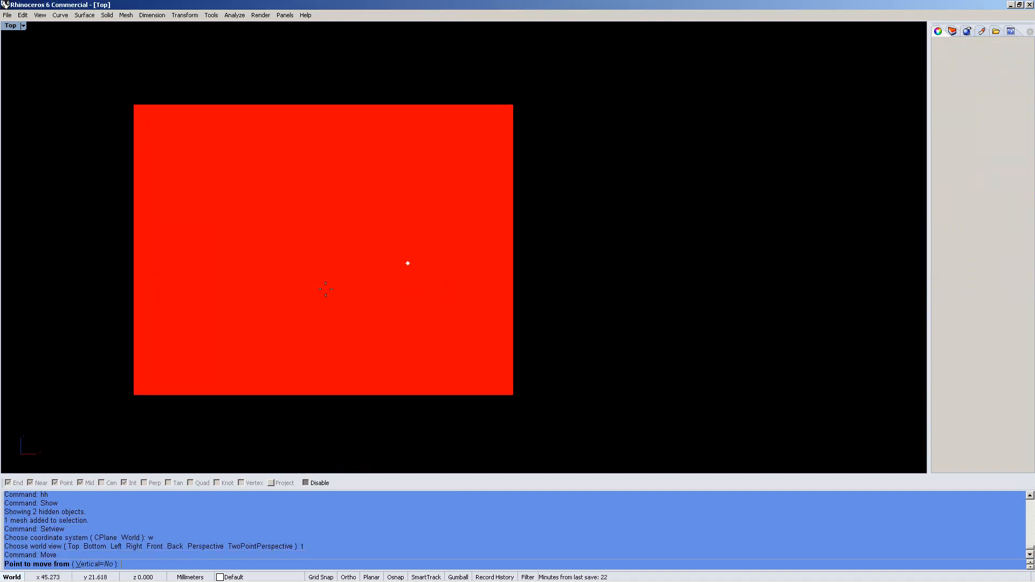
left_click(325, 289)
left_click(736, 295, "shift")
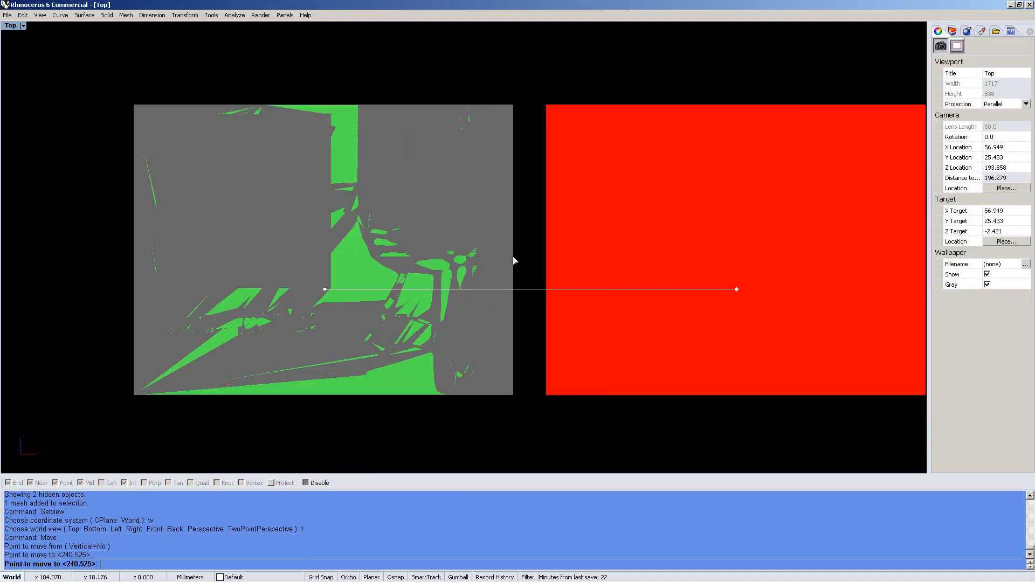
left_click(534, 202)
right_click_drag(533, 203, 464, 248)
scroll(478, 227, "up", 6)
In Perspective, orbit over the green reduced mesh and select it
key("F4")
scroll(384, 247, "up", 10)
right_click_drag(380, 223, 406, 191)
scroll(375, 188, "up", 3)
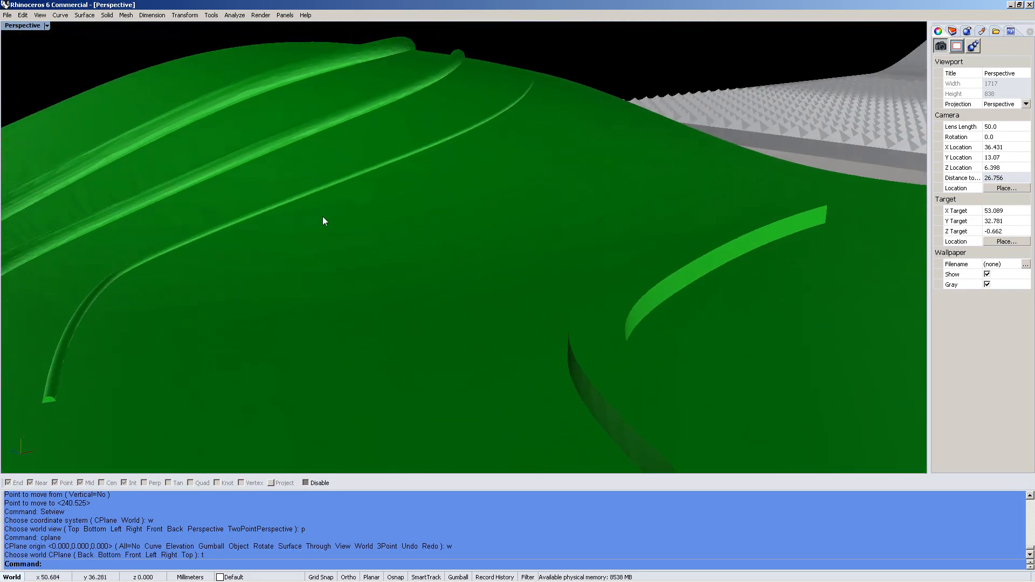
scroll(320, 229, "down", 5)
left_click(318, 255)
right_click_drag(324, 271, 296, 319)
Orbit around both plates, selecting the grey mesh and then the green mesh again
right_click_drag(567, 286, 338, 360, "shift")
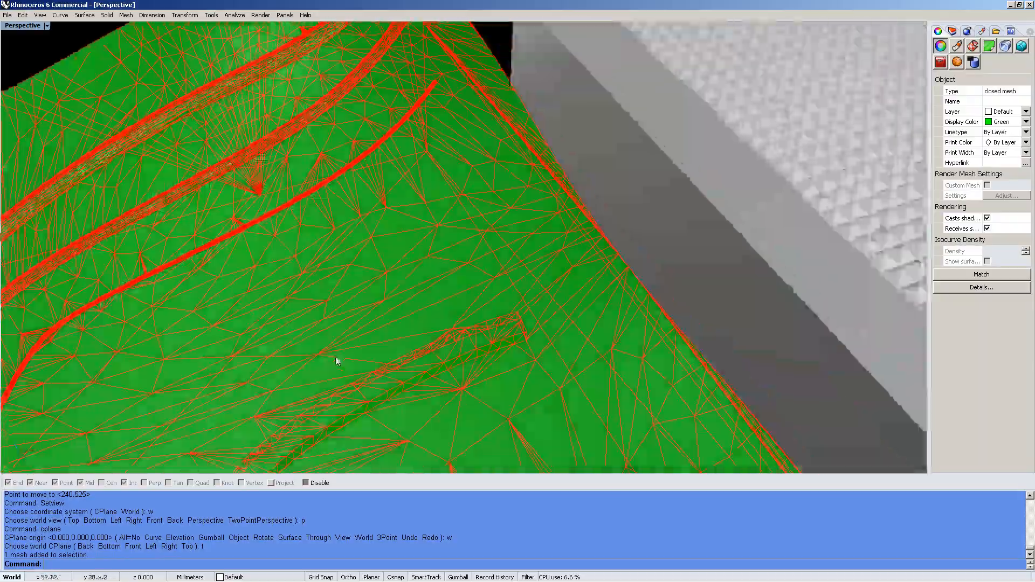
scroll(337, 360, "down", 5)
right_click_drag(809, 210, 582, 258, "shift")
left_click(582, 256)
scroll(603, 193, "up", 10)
right_click_drag(603, 192, 606, 139)
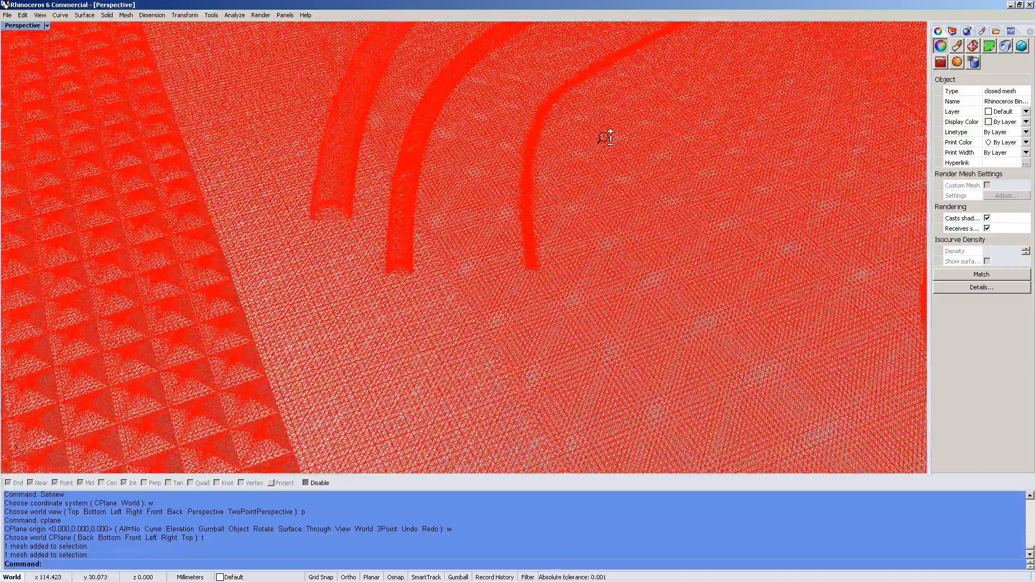
scroll(322, 287, "down", 10)
right_click_drag(322, 286, 634, 180, "shift")
left_click(351, 271)
scroll(262, 222, "up", 10)
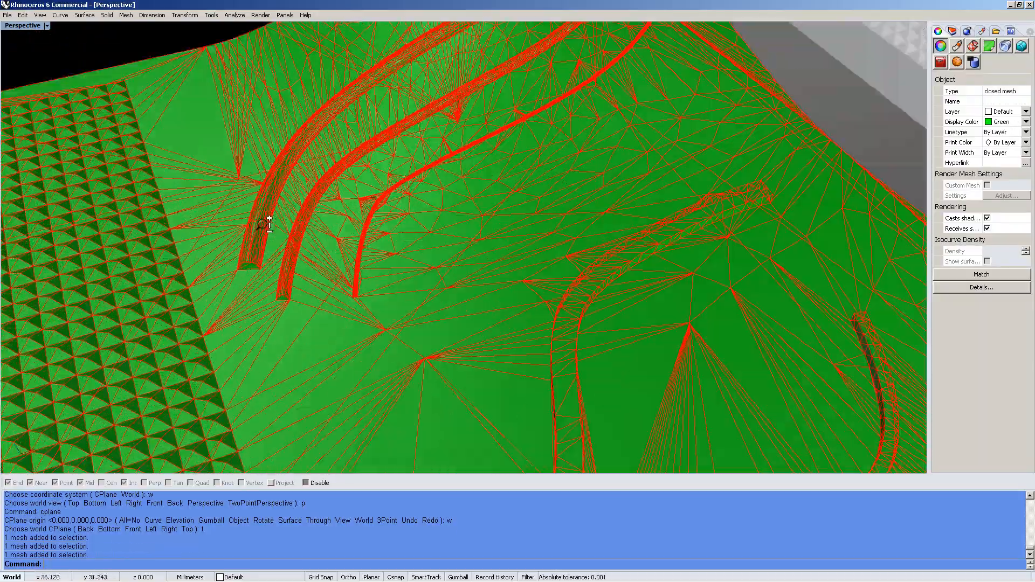
right_click_drag(270, 232, 340, 232)
scroll(346, 233, "down", 15)
scroll(359, 276, "up", 3)
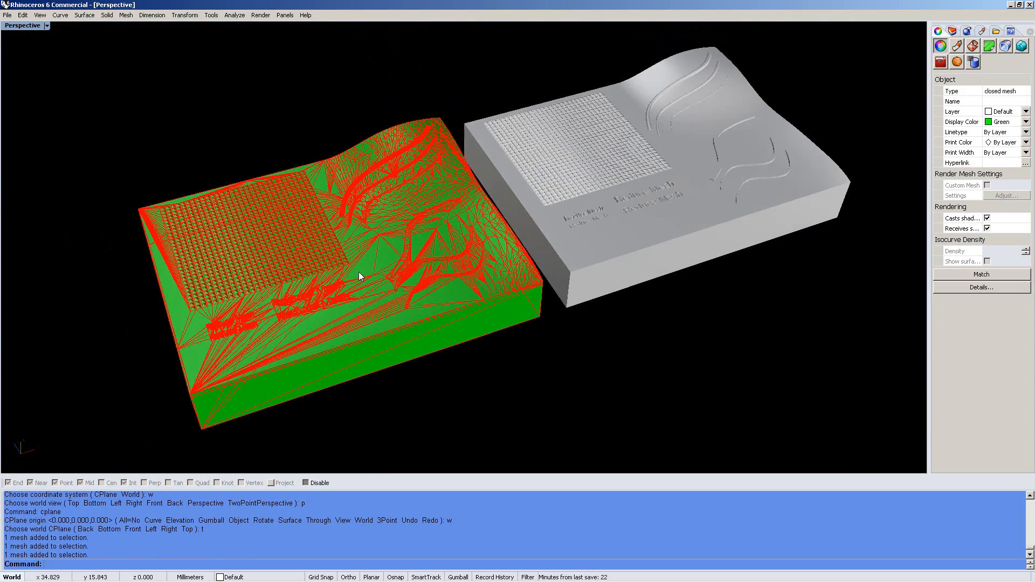
Undo the move to re-overlay the meshes, then section both along a top-to-bottom line
key("ctrl+z")
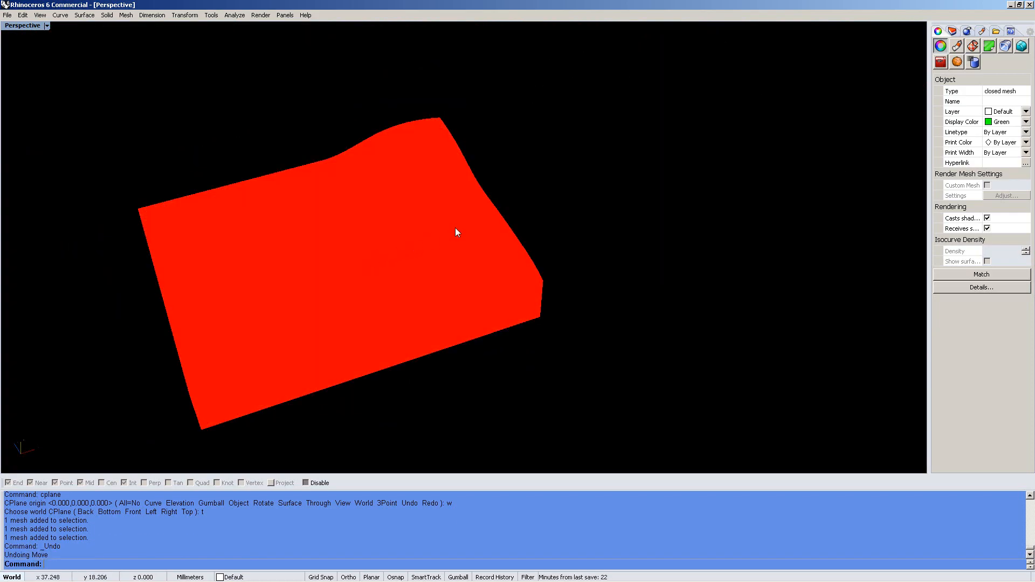
key("ctrl+F1")
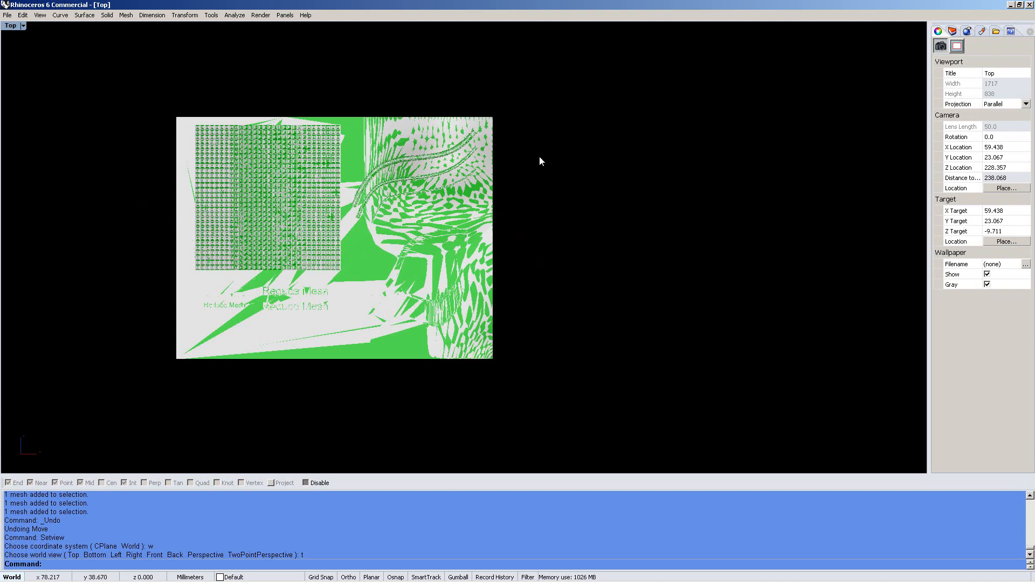
key("ctrl+a")
type("se")
key("Return")
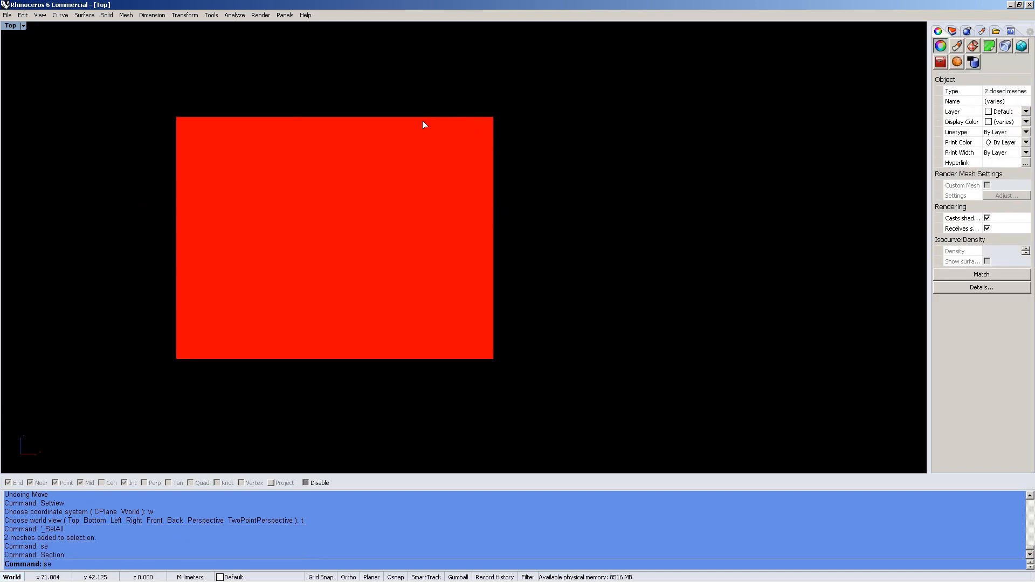
left_click(432, 87)
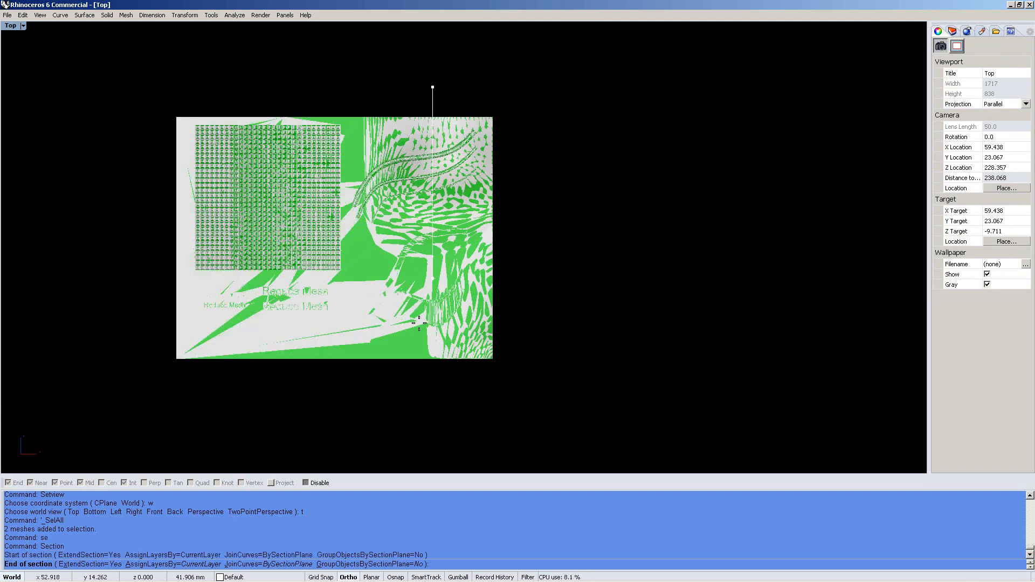
left_click(417, 380)
Measure the 0.200 mm distance between the two section curves
scroll(366, 172, "up", 10)
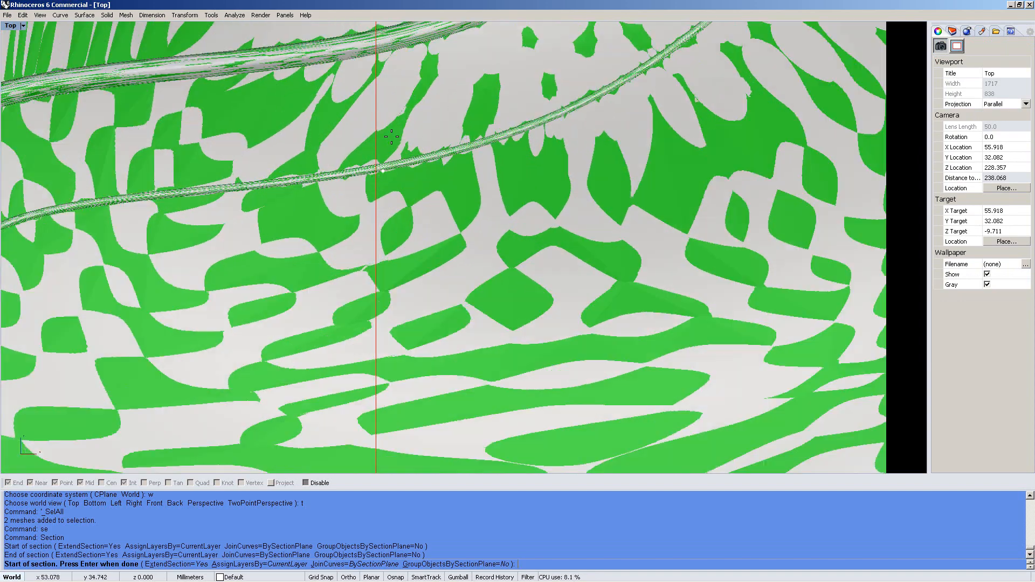
scroll(314, 159, "up", 5)
type("d")
key("Return")
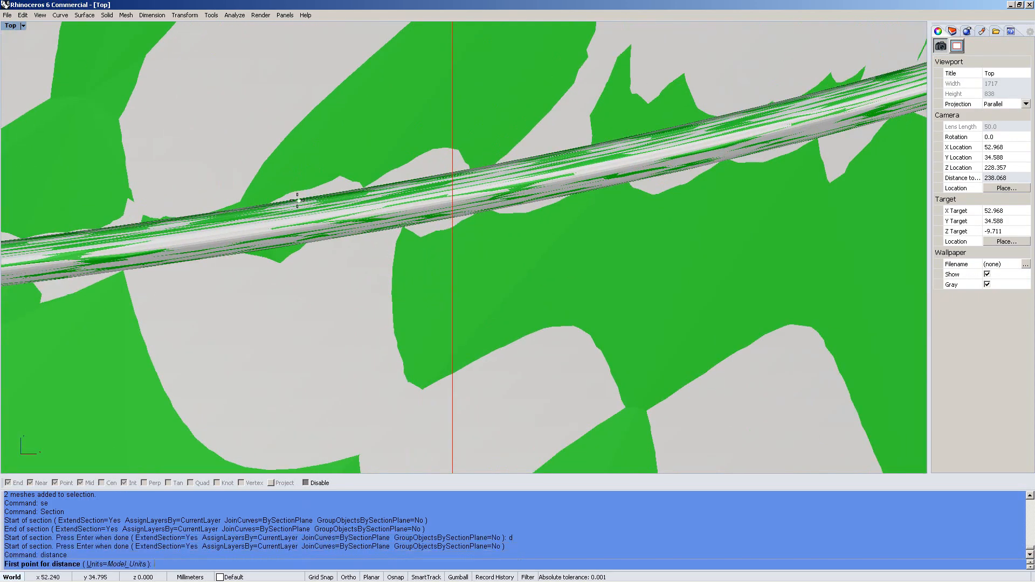
left_click(297, 198)
left_click(304, 241)
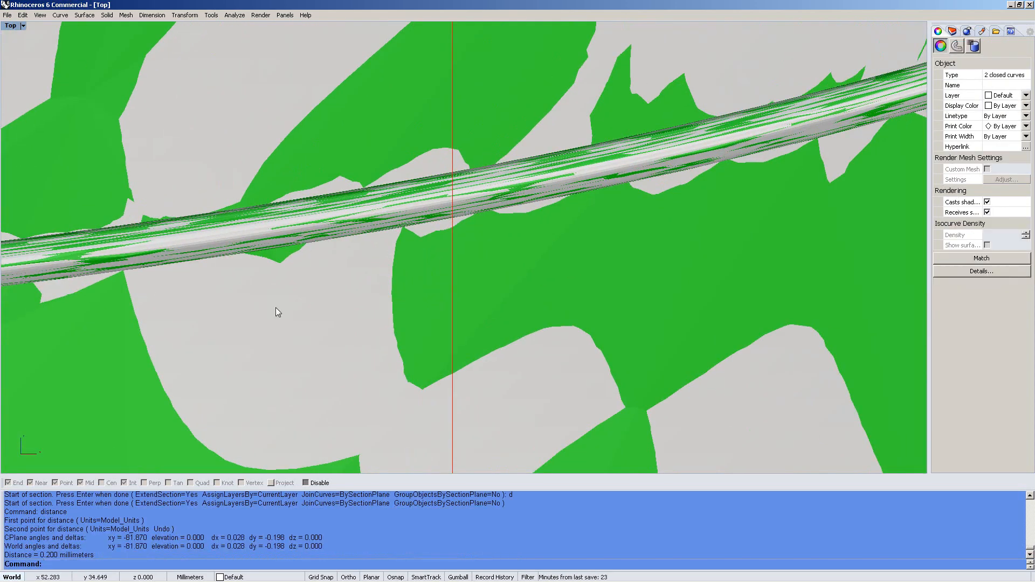
Hide the meshes and view the section profiles from the Left view
scroll(309, 410, "down", 15)
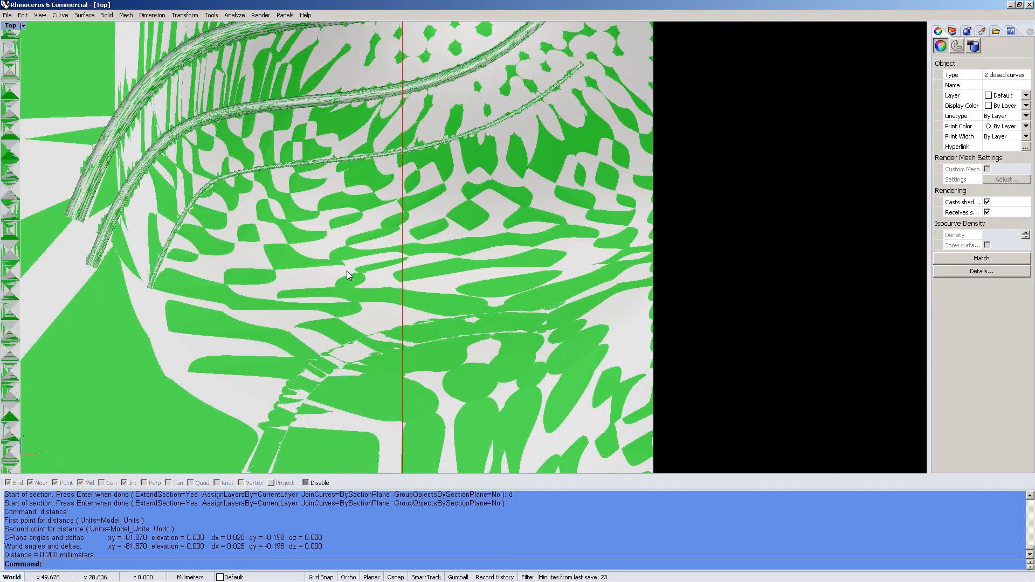
type("v")
key("Return")
key("ctrl+F3")
right_click_drag(492, 221, 511, 317)
Select one closed section curve and pan along the profile to the small round bump
scroll(352, 164, "up", 8)
scroll(341, 137, "up", 5)
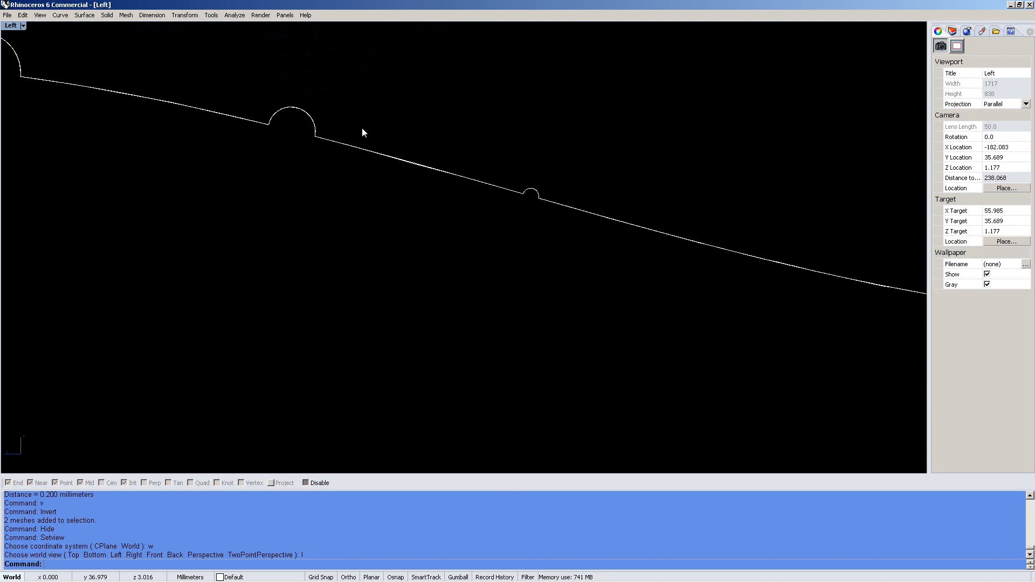
left_click(376, 154)
left_click(506, 267)
scroll(529, 194, "up", 5)
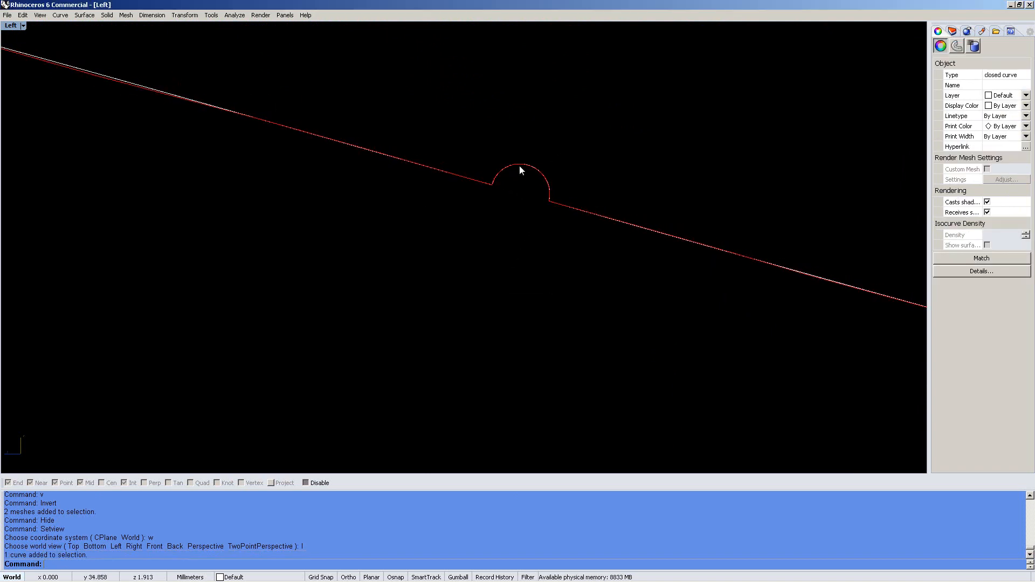
scroll(506, 174, "down", 5)
scroll(367, 158, "down", 7)
right_click_drag(466, 210, 706, 296)
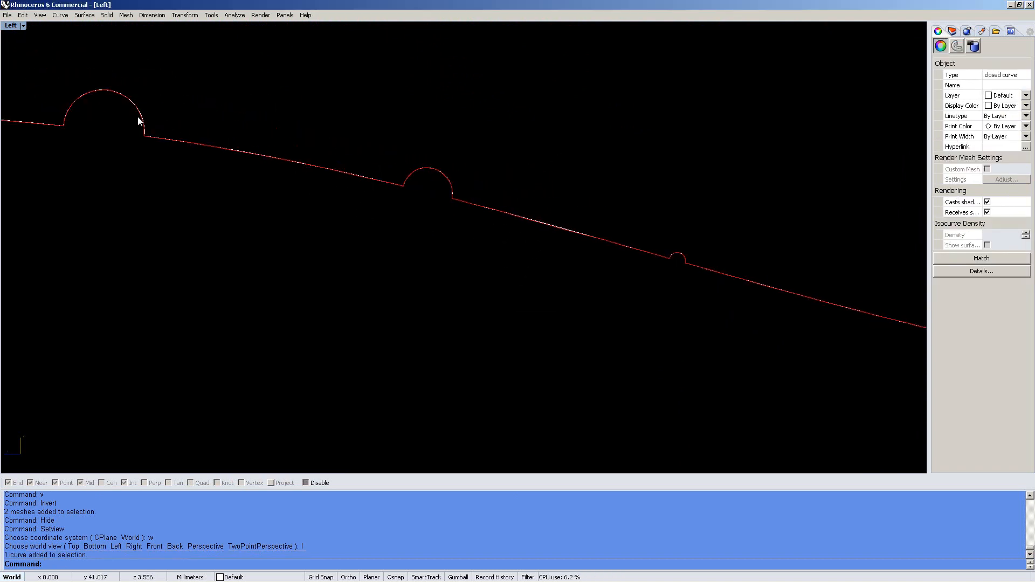
scroll(138, 116, "down", 6)
right_click_drag(500, 231, 483, 284)
scroll(311, 214, "up", 2)
scroll(354, 237, "up", 8)
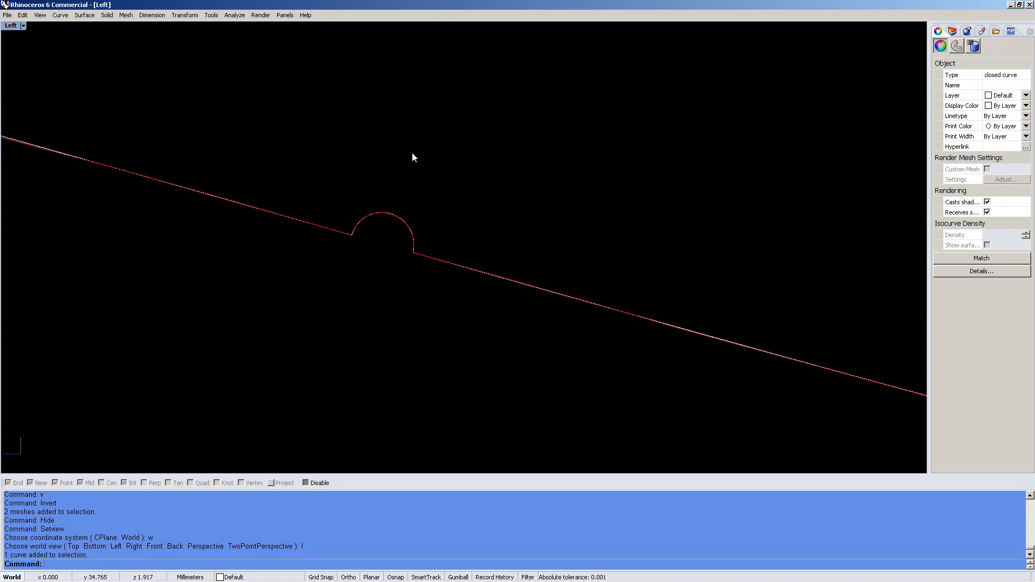
scroll(400, 217, "up", 6)
Measure the round bump between its corners at 0.217 mm
type("d")
key("Return")
left_click(242, 267)
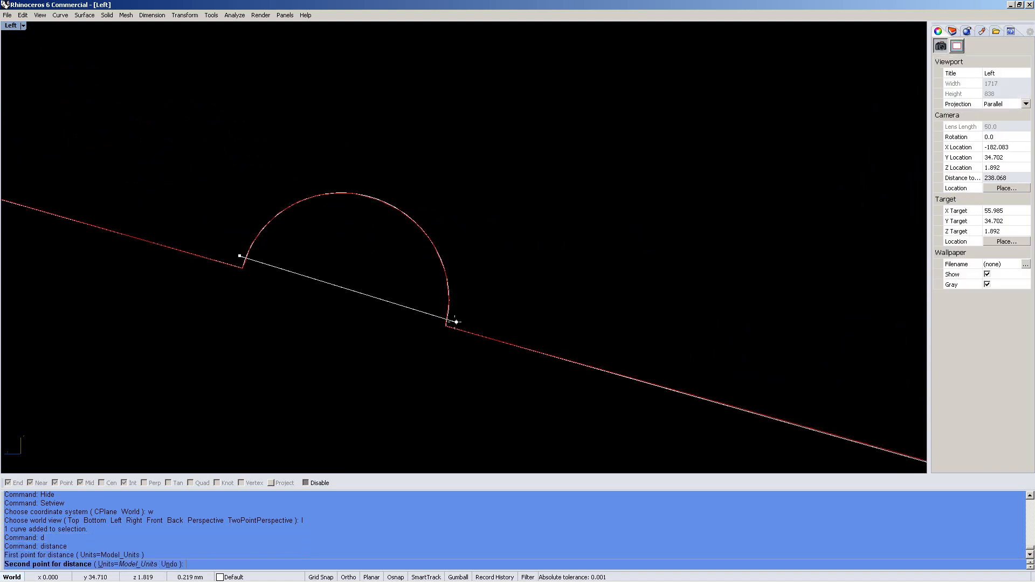
left_click(446, 326)
scroll(498, 334, "down", 8)
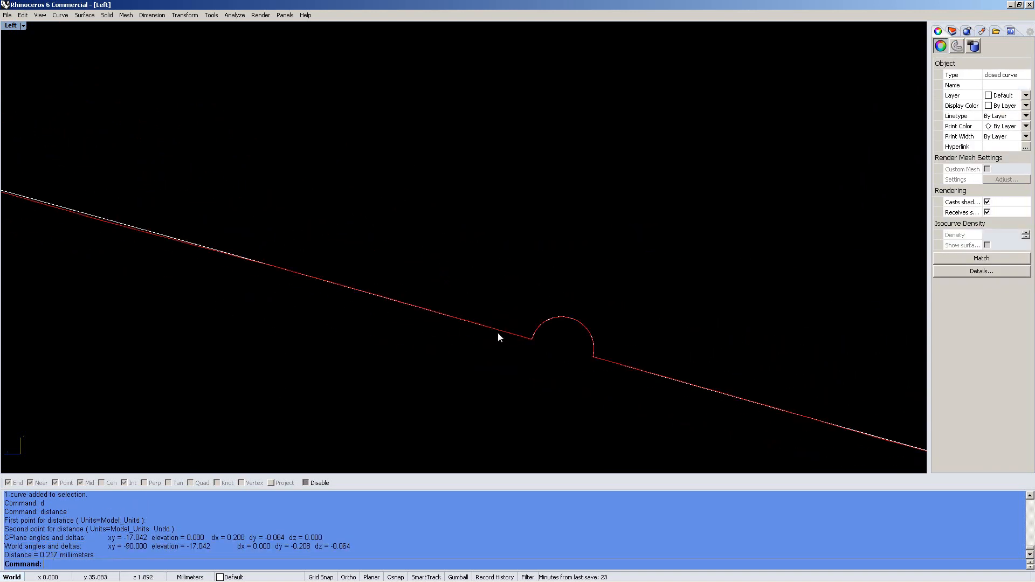
scroll(254, 250, "down", 8)
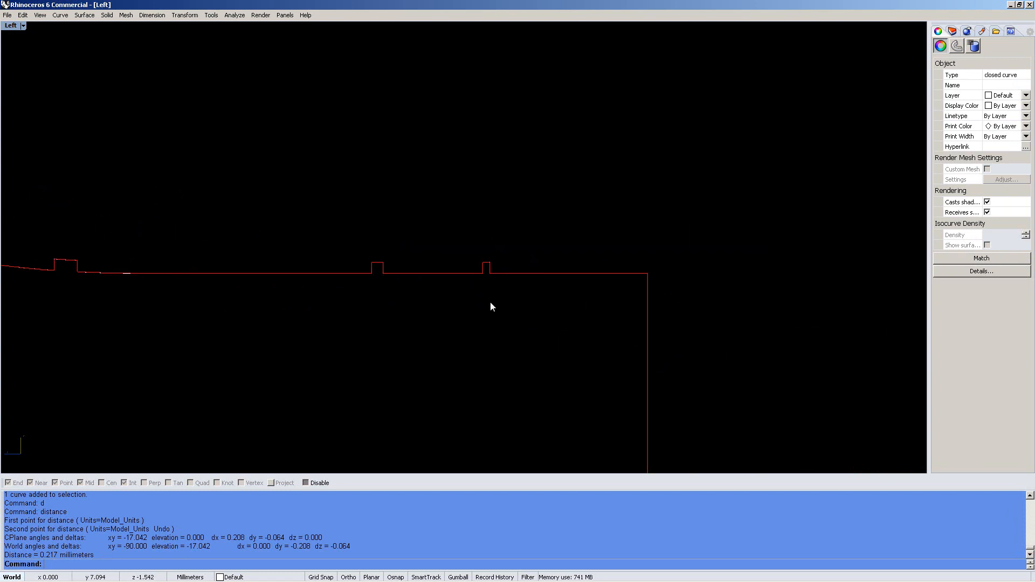
scroll(487, 190, "up", 8)
Measure the rectangular bump's lower corners at 0.308 mm
type("d")
key("Return")
left_click(345, 210)
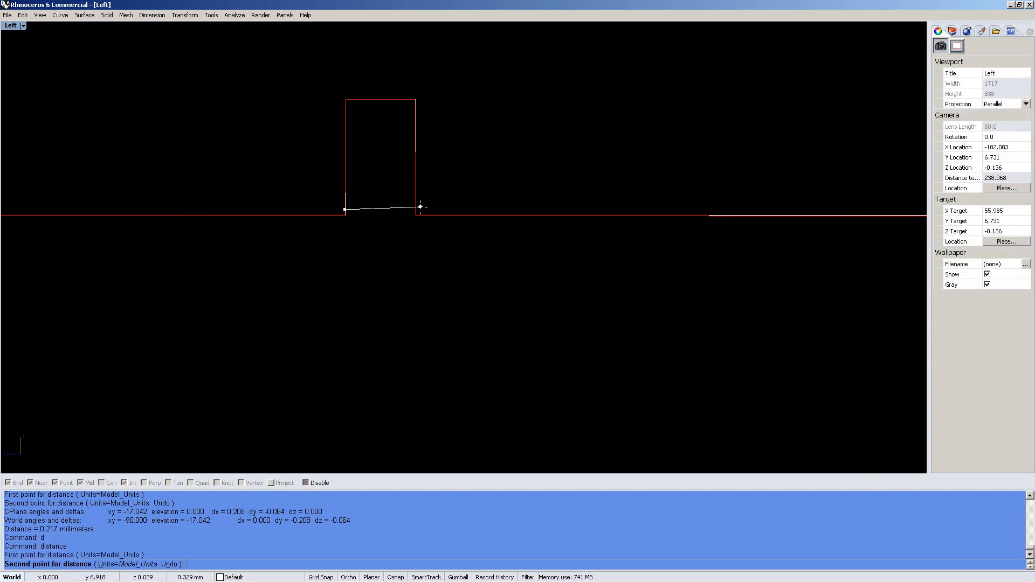
left_click(416, 210)
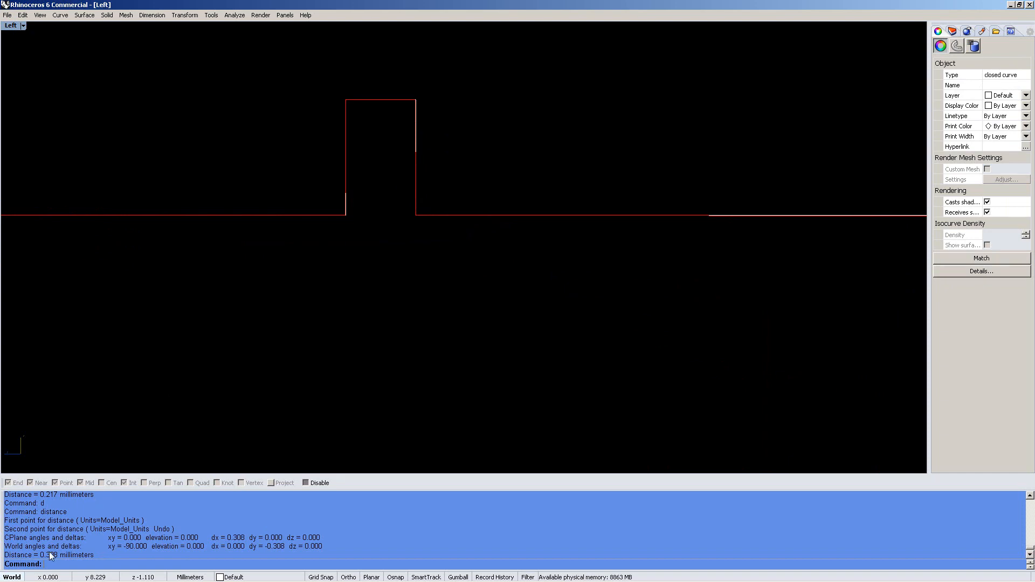
scroll(477, 222, "down", 8)
Select and delete both section curves
key("ctrl+a")
type("de")
key("Return")
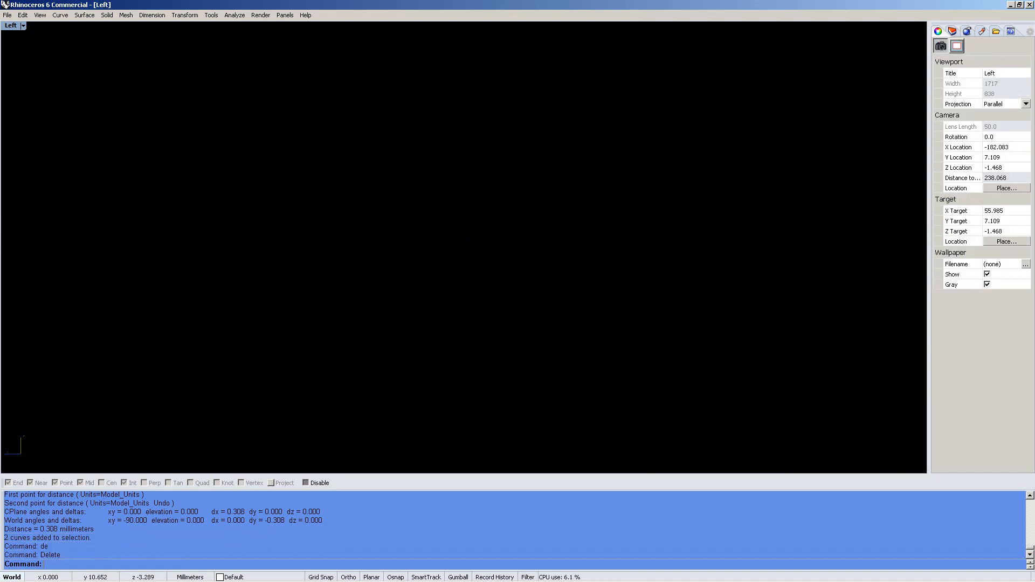
Unhide the green reduced and grey original plate meshes with hh, viewing them overlaid from nearly top-down in Perspective
key("F4")
type("hh")
key("Return")
right_click_drag(442, 258, 501, 324)
scroll(376, 185, "up", 8)
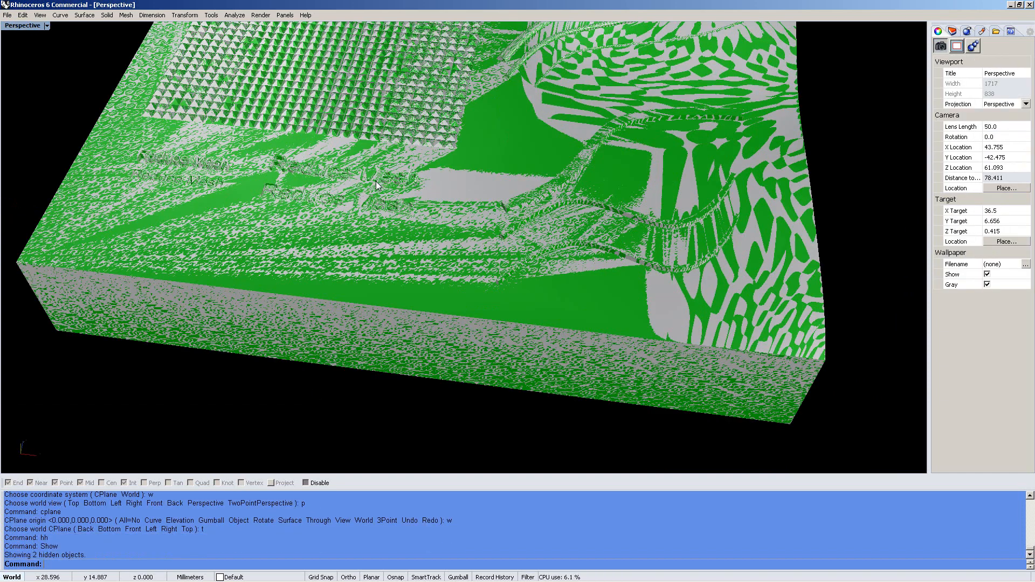
scroll(363, 186, "up", 5)
right_click_drag(362, 186, 391, 309)
scroll(390, 309, "down", 10)
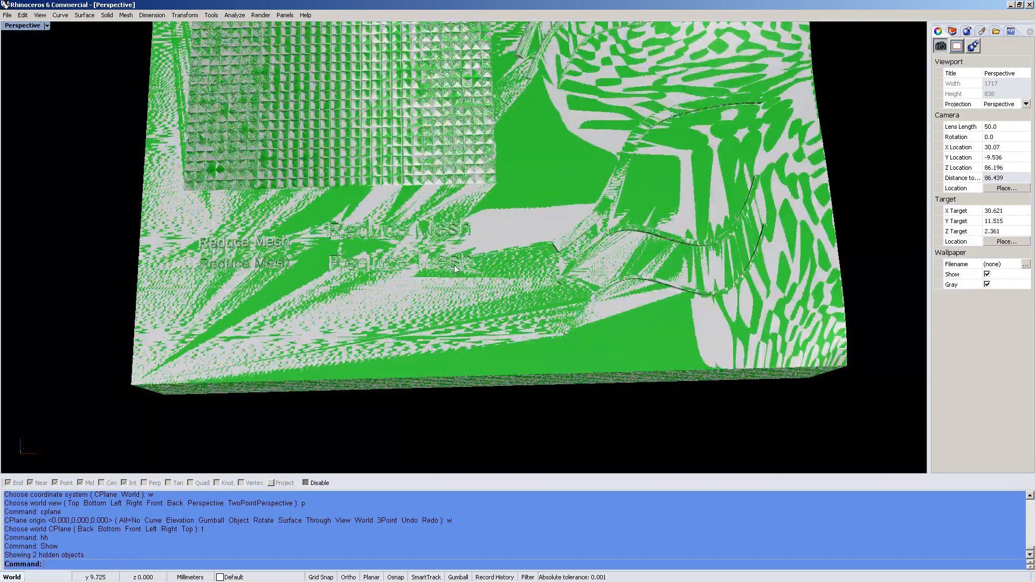
right_click_drag(477, 300, 467, 310, "shift")
scroll(470, 295, "up", 3)
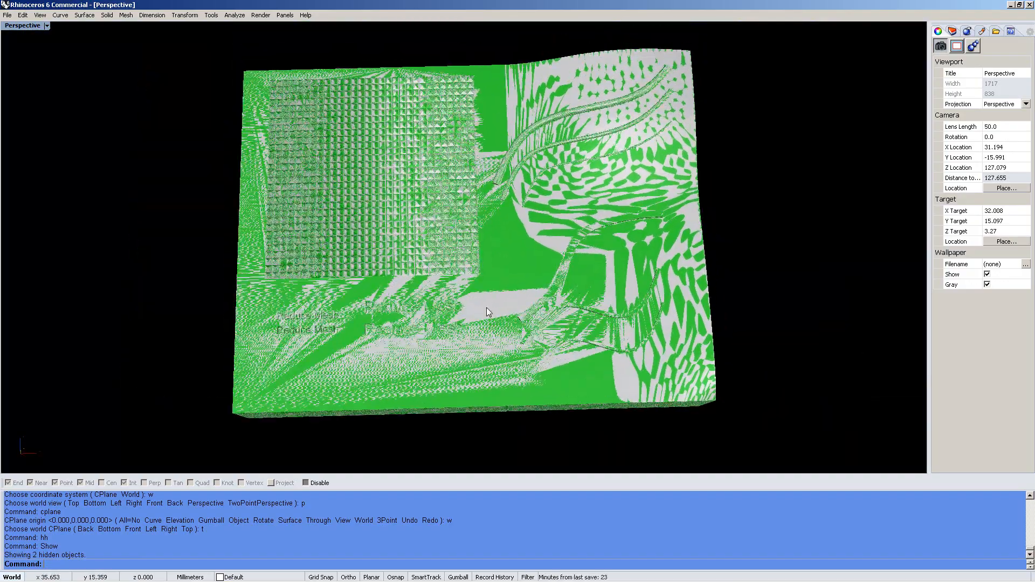